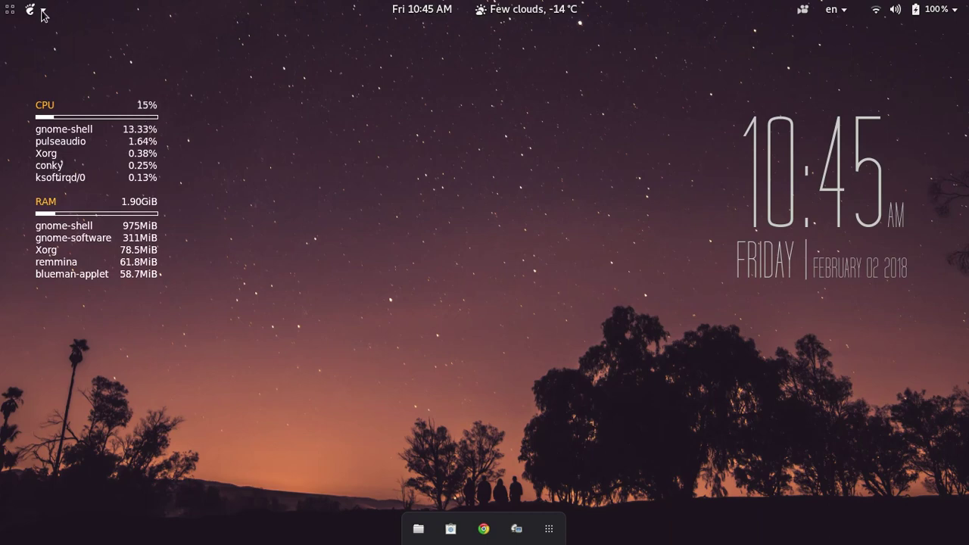
Step: Glance at the applications menu and Toronto weather forecast, then open the Activities overview
left_click(43, 12)
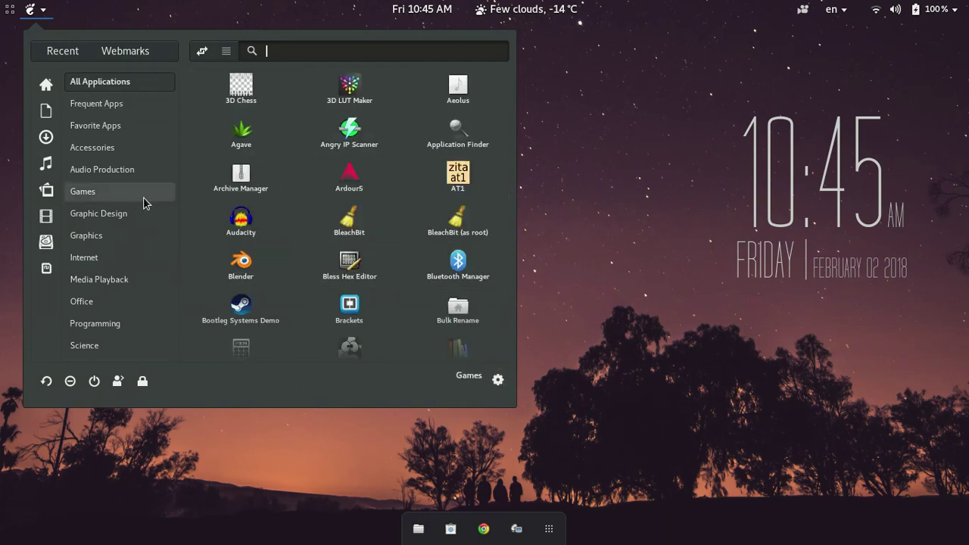
left_click(588, 164)
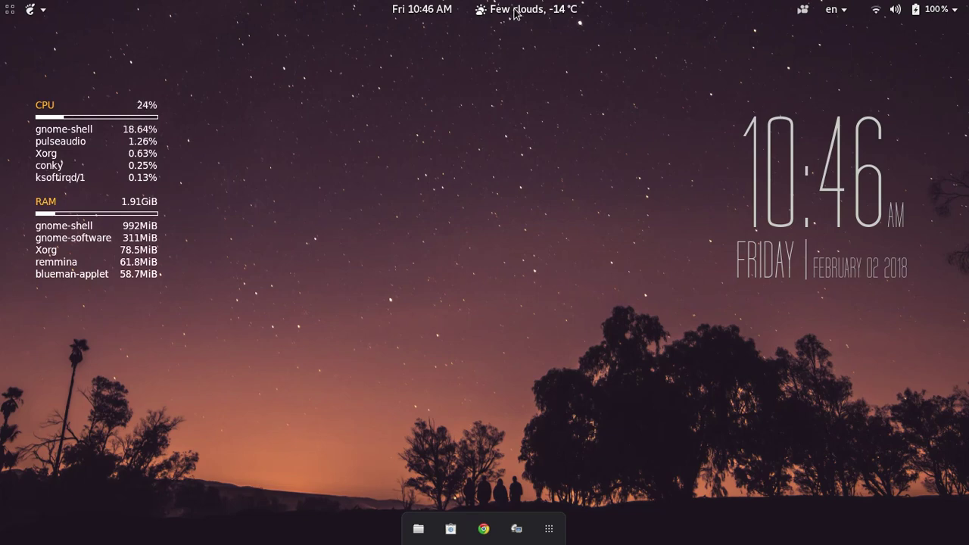
left_click(515, 11)
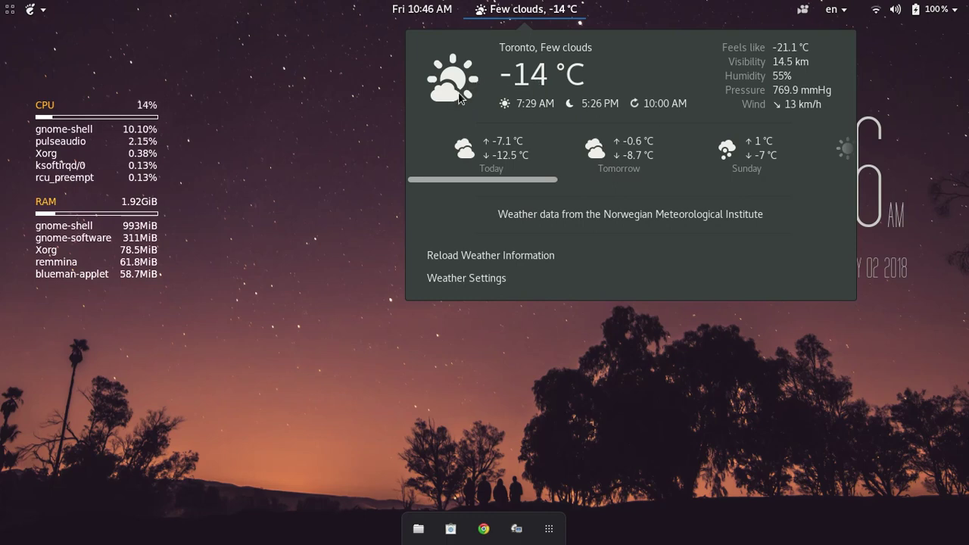
left_click(388, 104)
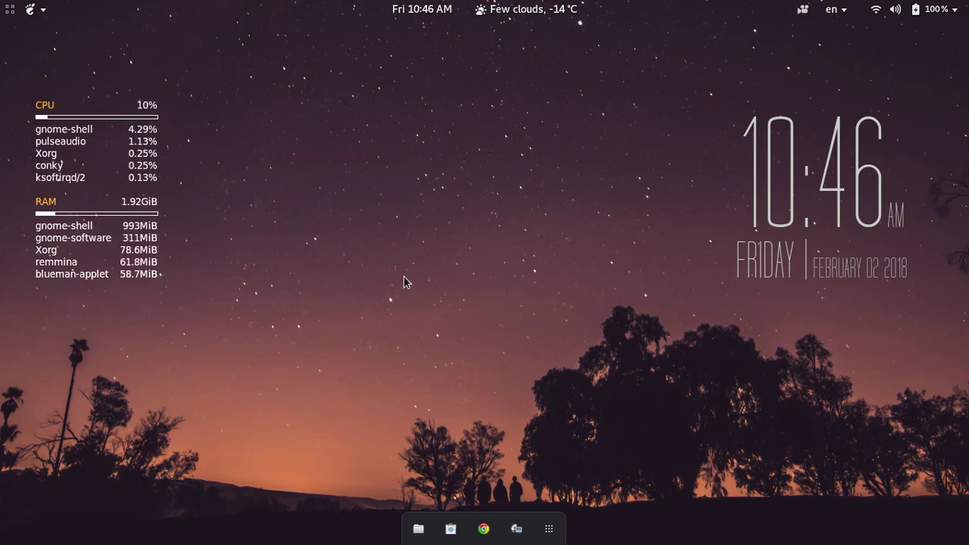
key("super")
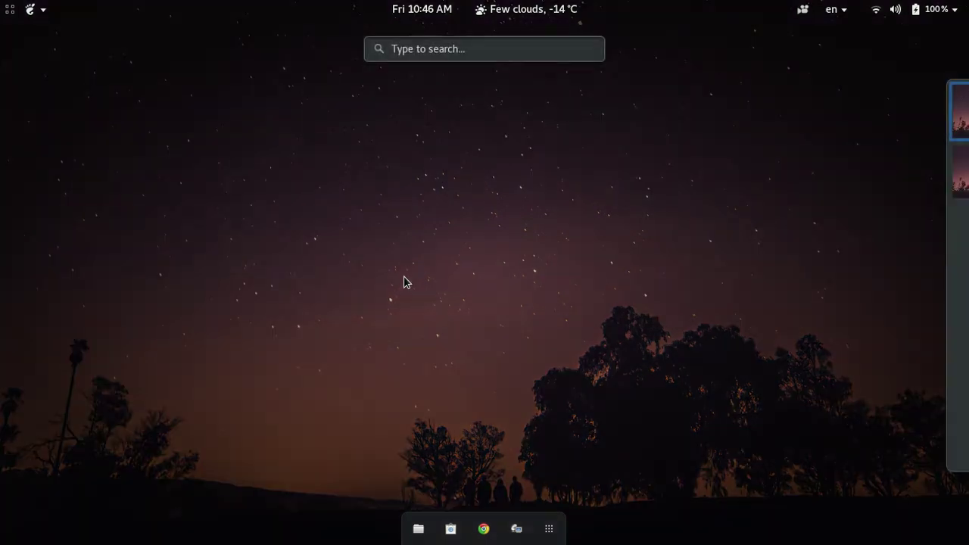
Step: Search Activities for 'tweak' and launch GNOME Tweaks
type("tweak")
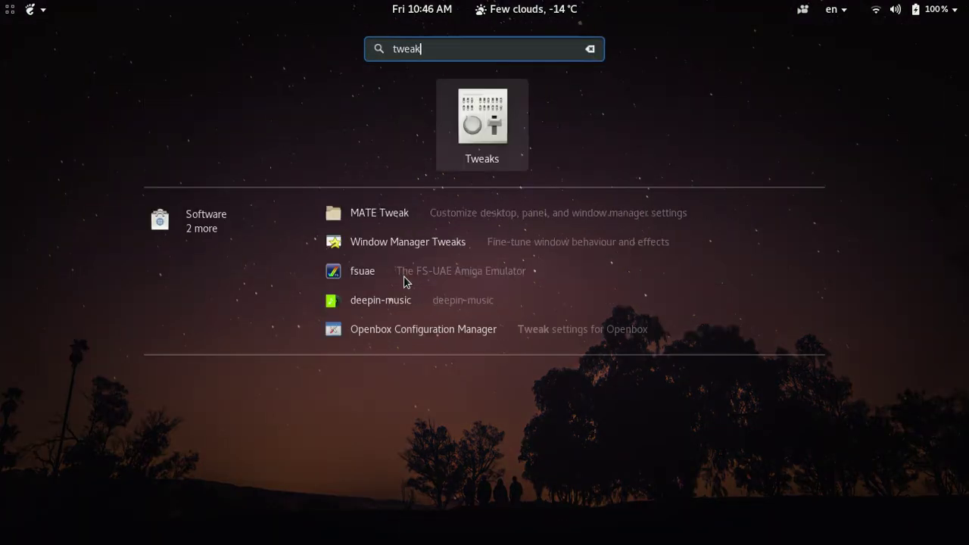
left_click(480, 111)
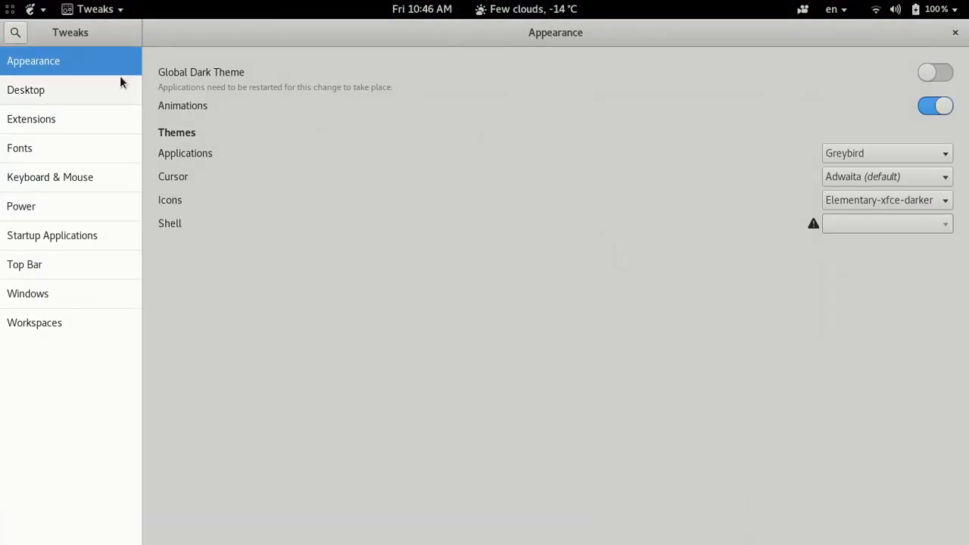
Step: Review the Desktop and Extensions pages, close Tweaks, and launch GNOME Software
left_click(102, 88)
left_click(94, 123)
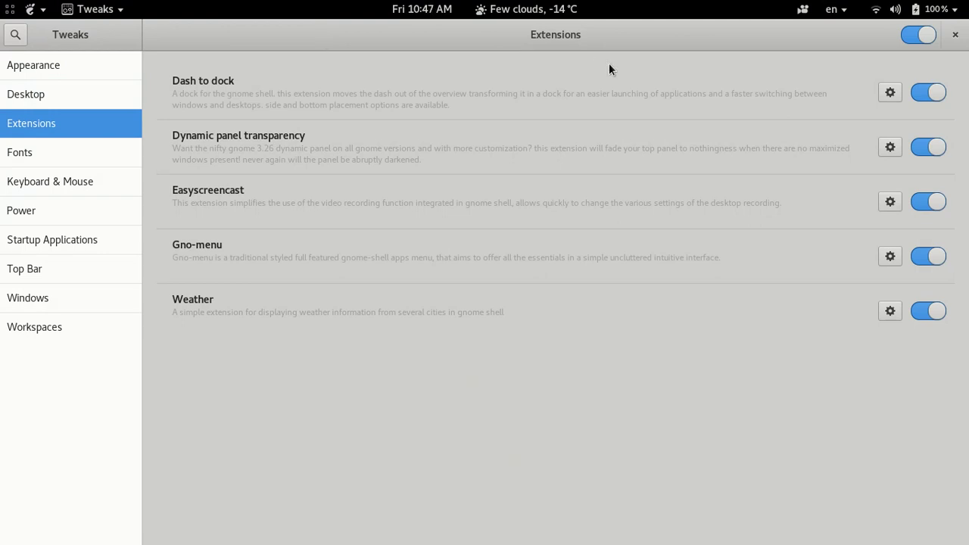
left_click(955, 35)
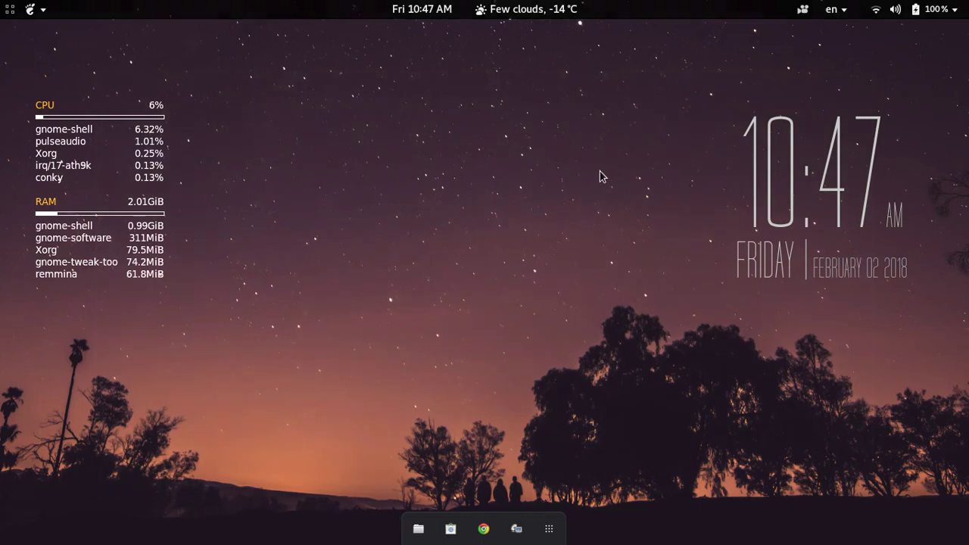
left_click(450, 534)
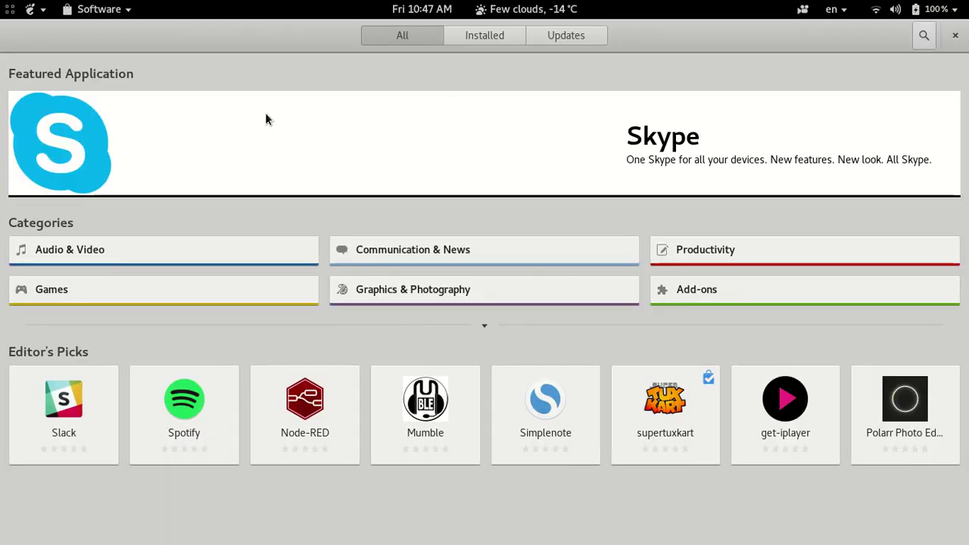
Step: Search the store for 'tweaks', view the GNOME Tweaks details page, then clear the search
left_click(924, 35)
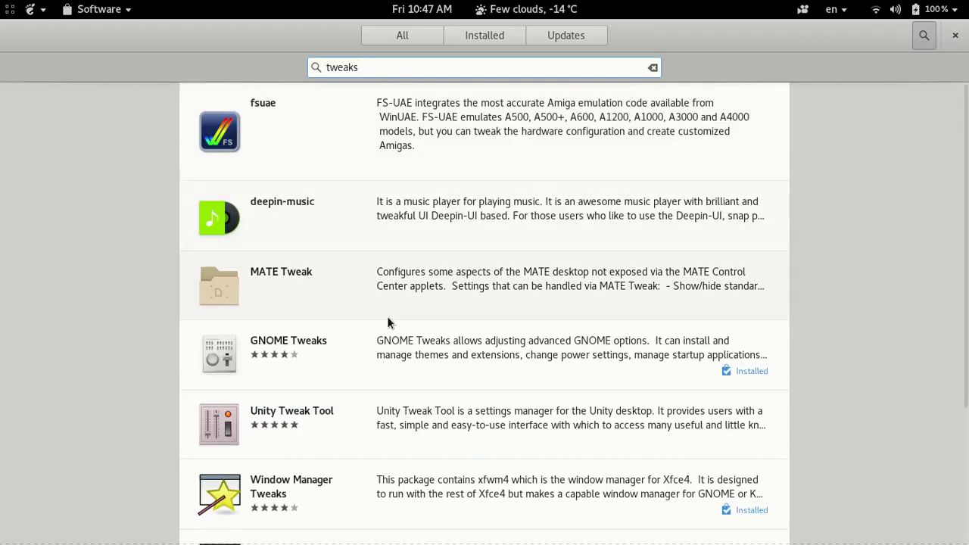
left_click(285, 351)
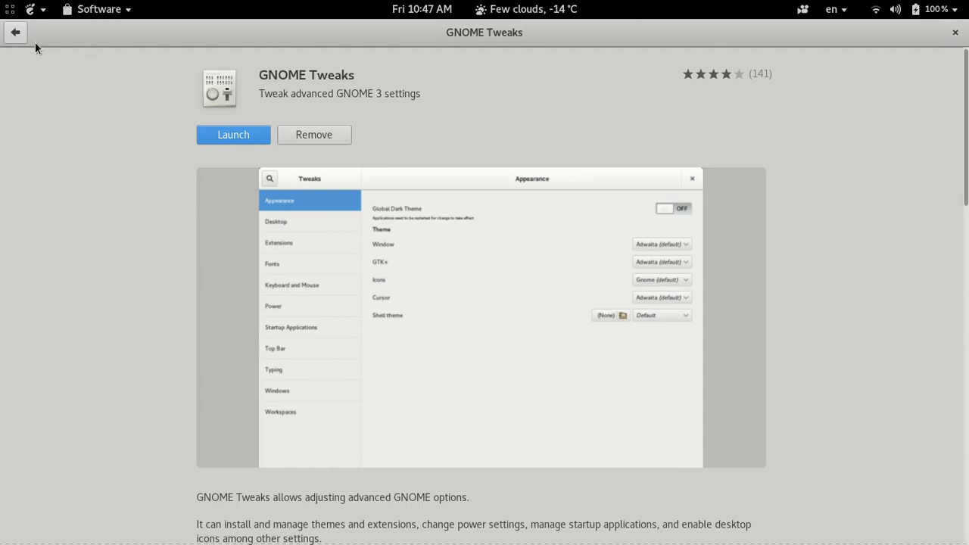
left_click(16, 35)
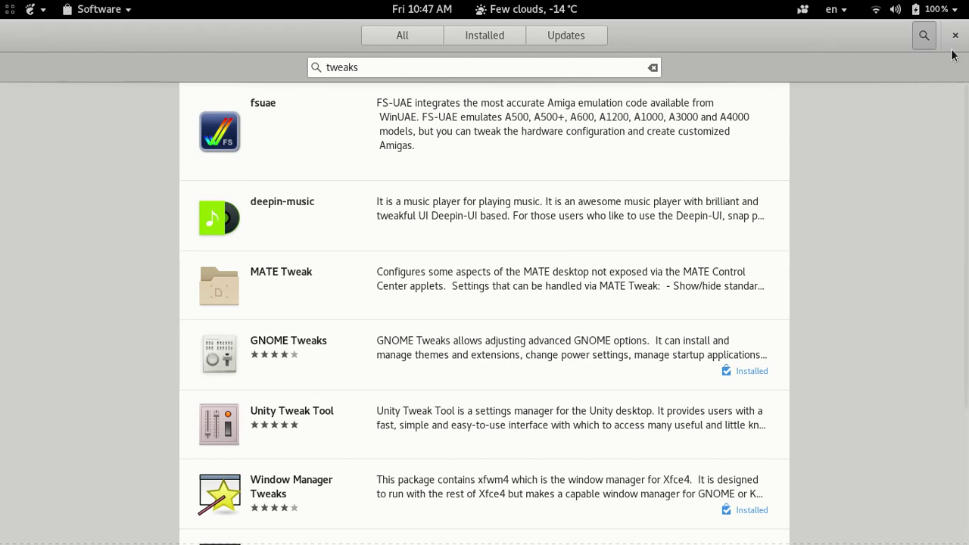
left_click(653, 67)
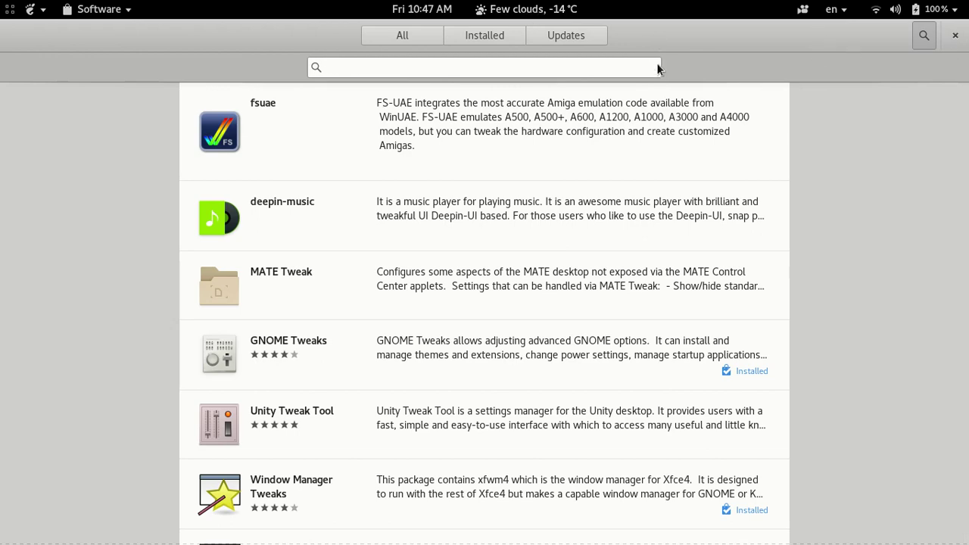
Step: Close and reopen GNOME Software, then browse the Add-ons category
left_click(958, 39)
left_click(450, 529)
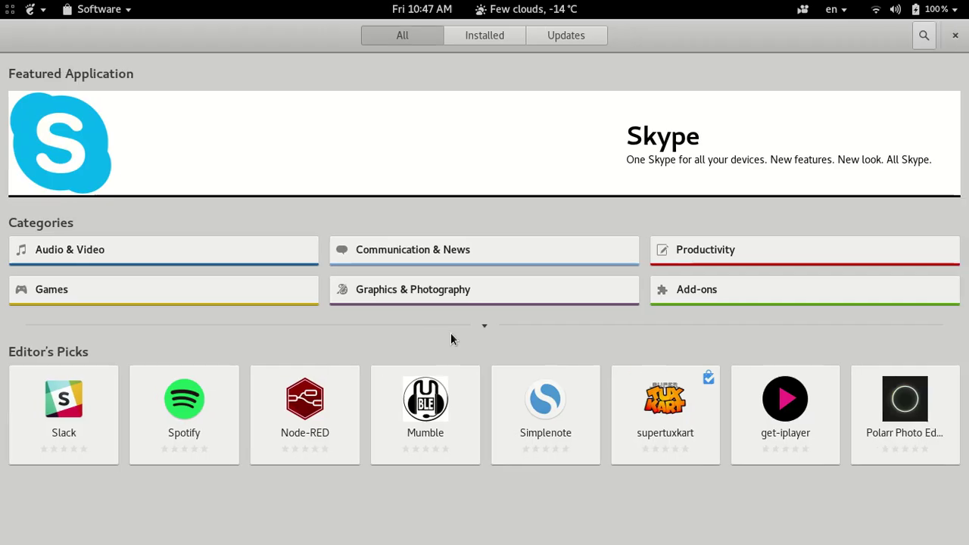
left_click(712, 298)
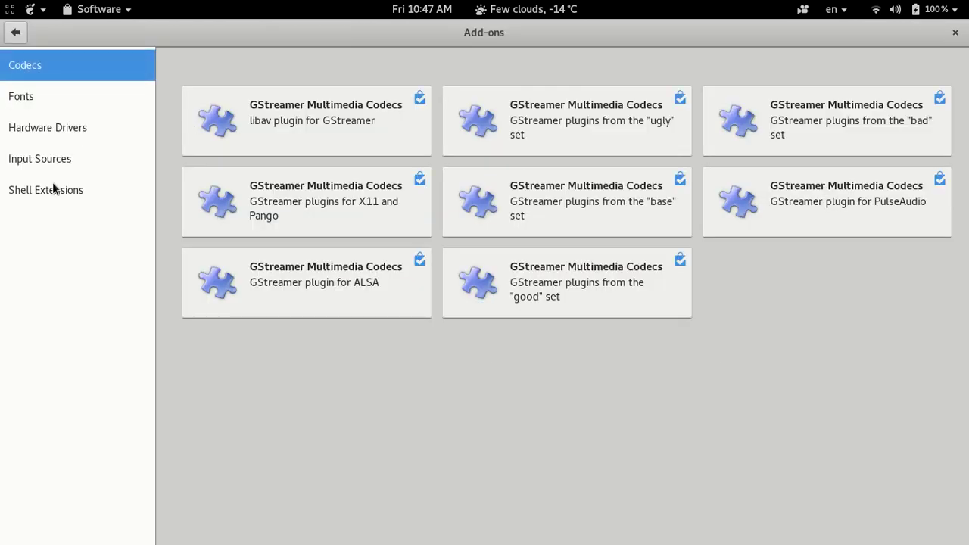
Step: Scroll through the Shell Extensions add-ons list, then close GNOME Software
left_click(46, 196)
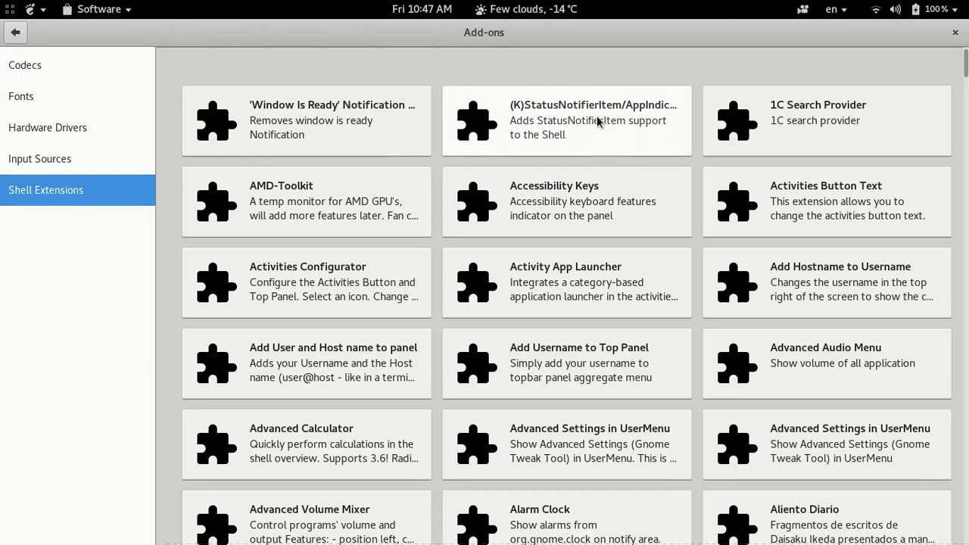
scroll(596, 119, "down", 10)
scroll(597, 119, "down", 20)
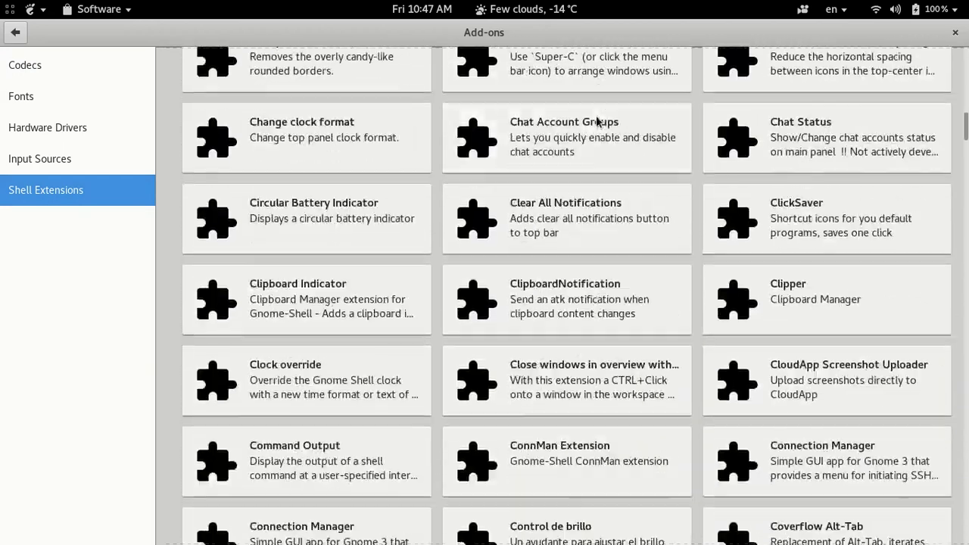
scroll(596, 121, "down", 20)
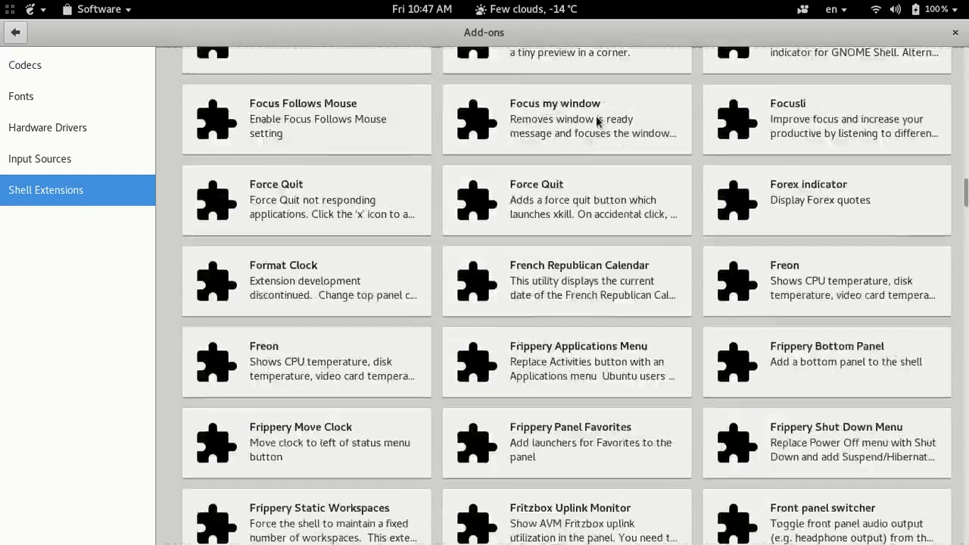
scroll(596, 119, "down", 20)
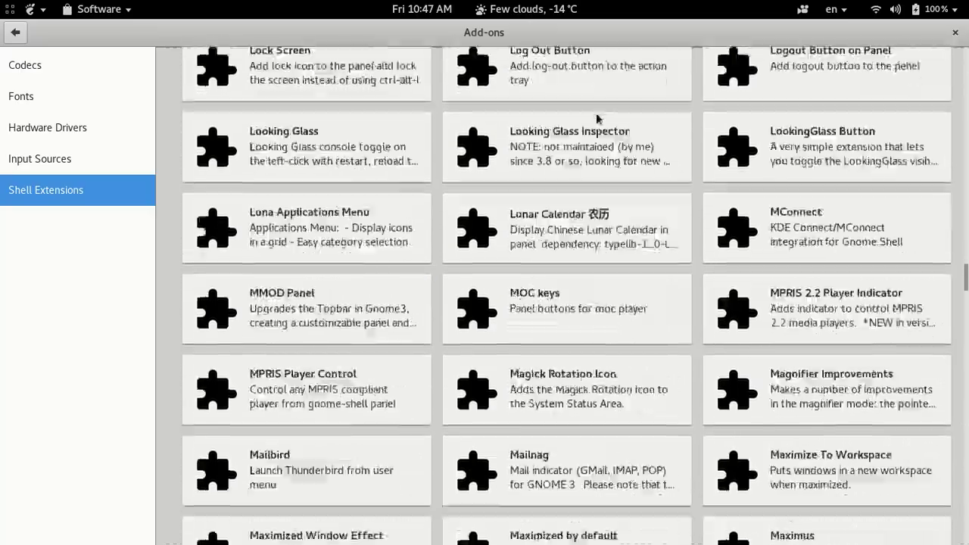
scroll(596, 118, "up", 20)
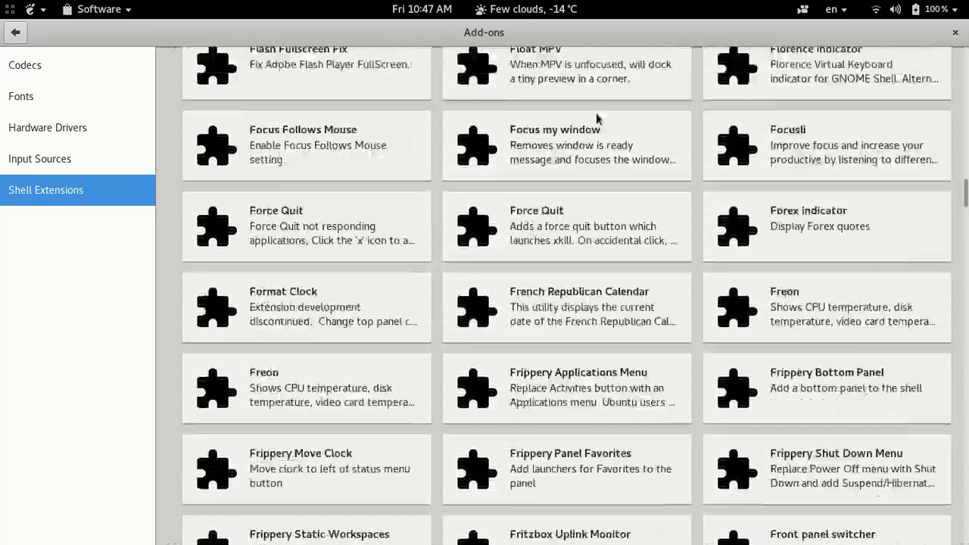
scroll(595, 118, "up", 12)
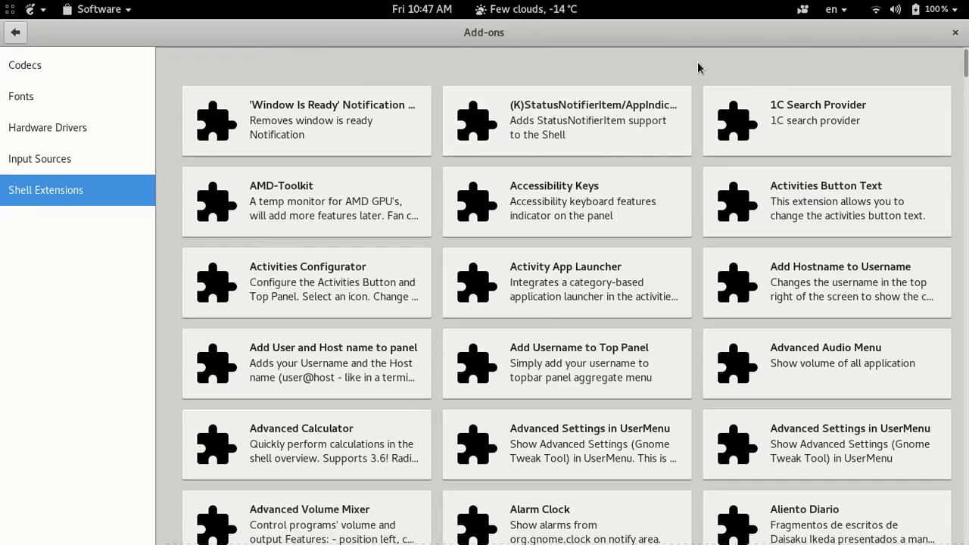
left_click(955, 32)
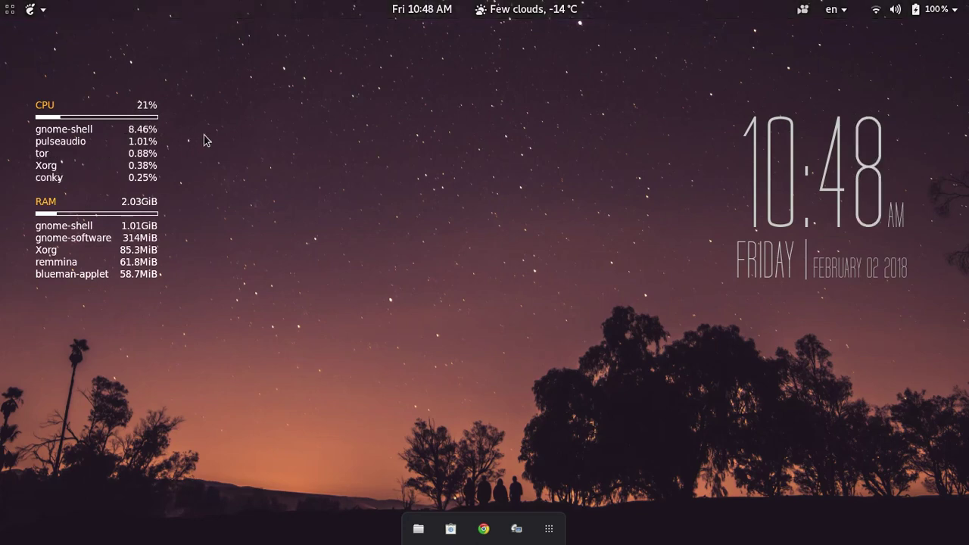
Step: Launch GNOME Tweaks from an Activities search for 'tweaks'
key("super")
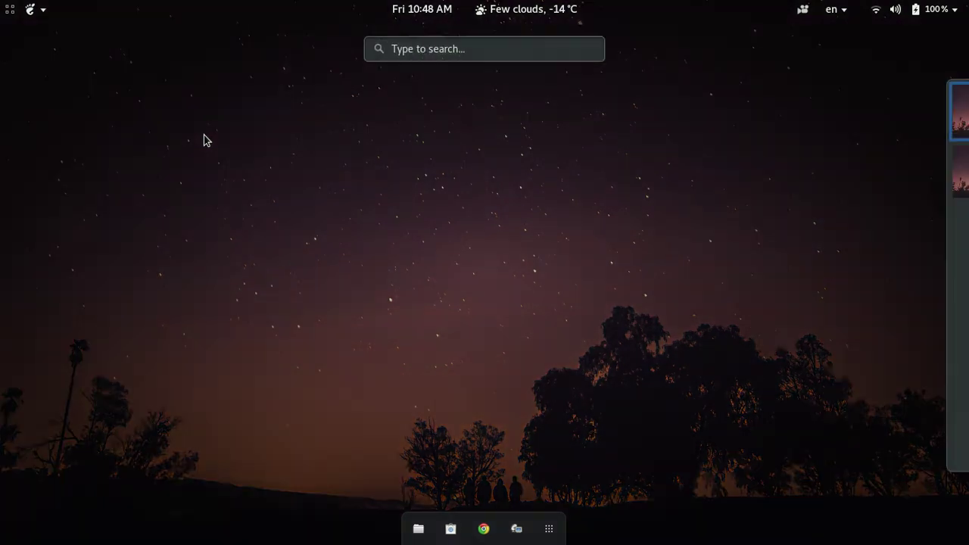
type("tweaks")
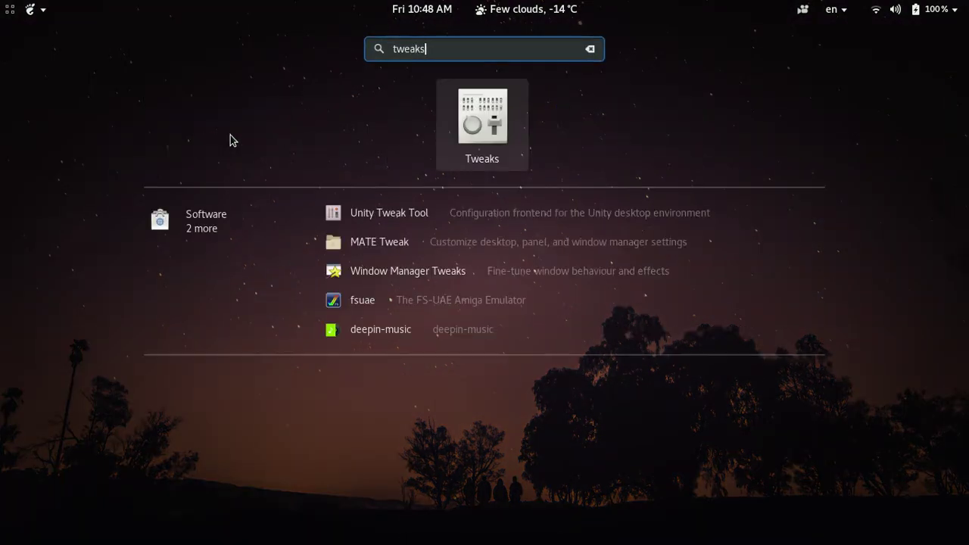
left_click(501, 136)
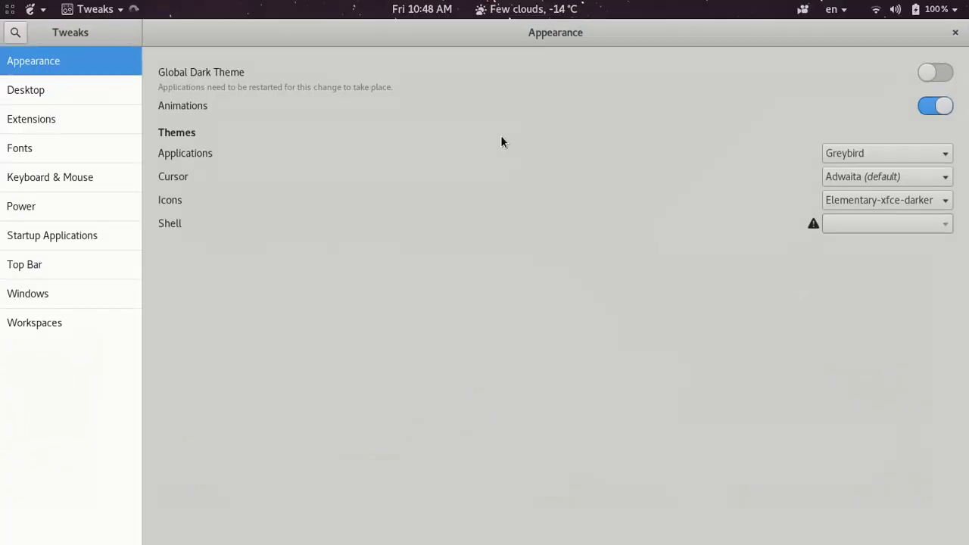
Step: Unmaximize, reposition and enlarge the Tweaks window, showing its Extensions page
double_click(199, 33)
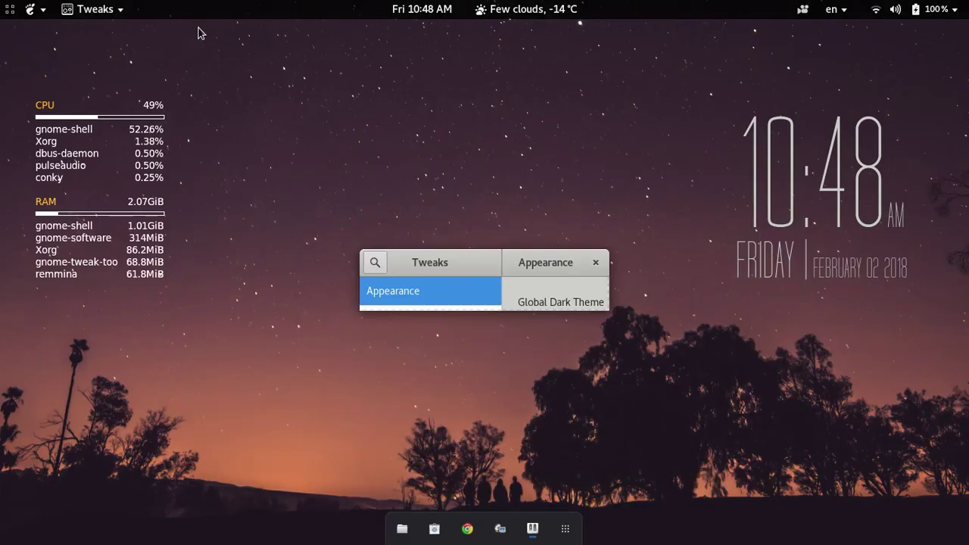
left_click_drag(504, 268, 388, 104)
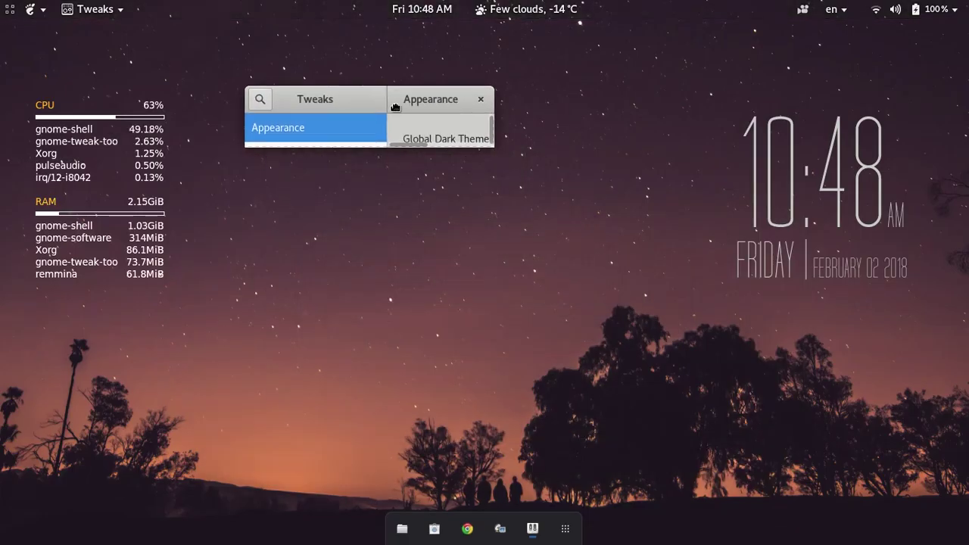
left_click_drag(493, 151, 814, 437)
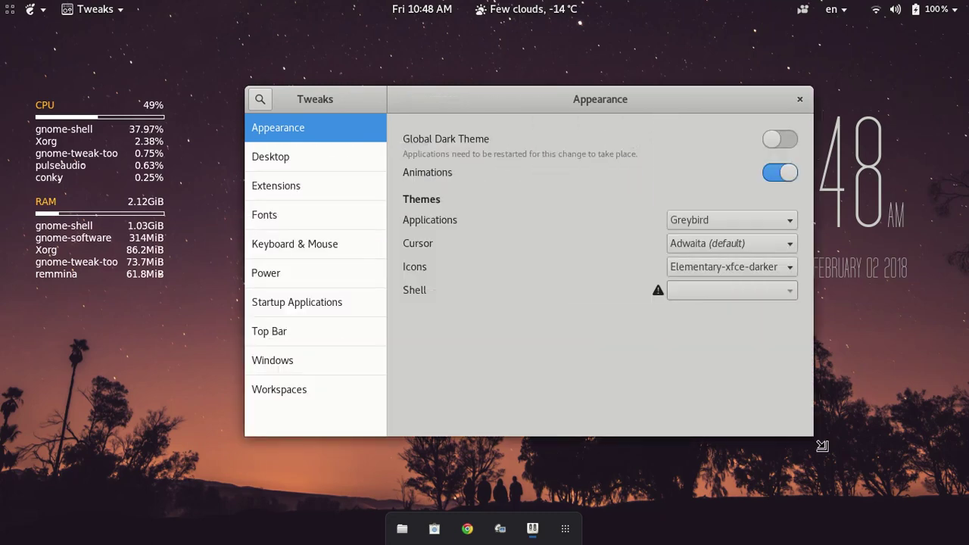
left_click(314, 160)
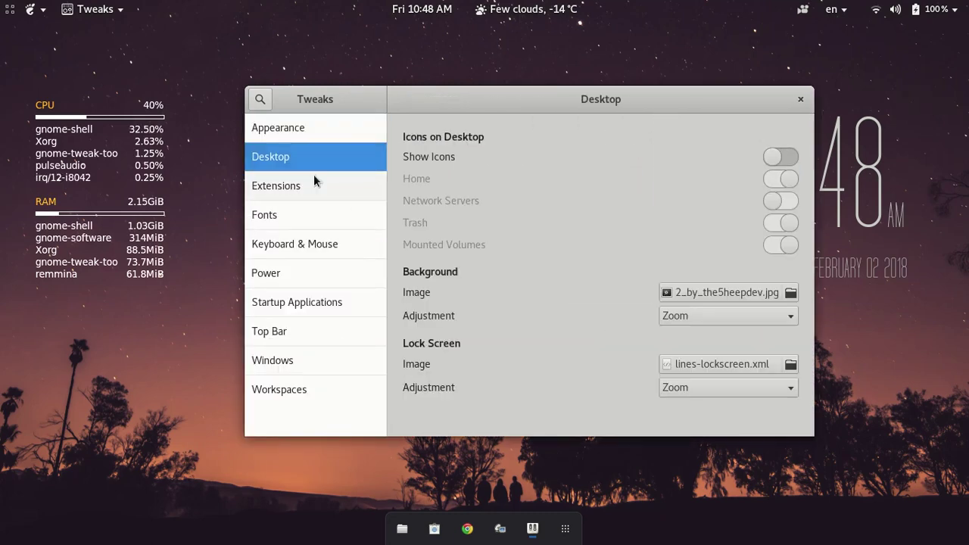
left_click(314, 193)
left_click_drag(559, 109, 533, 69)
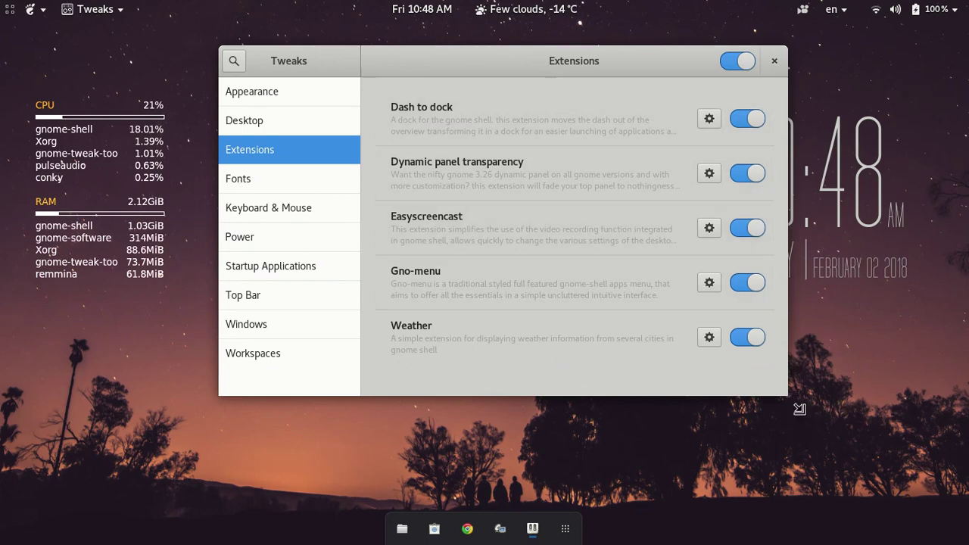
Step: Enlarge the Tweaks window, nudge it down and left, then bring up its window menu
left_click_drag(801, 408, 880, 430)
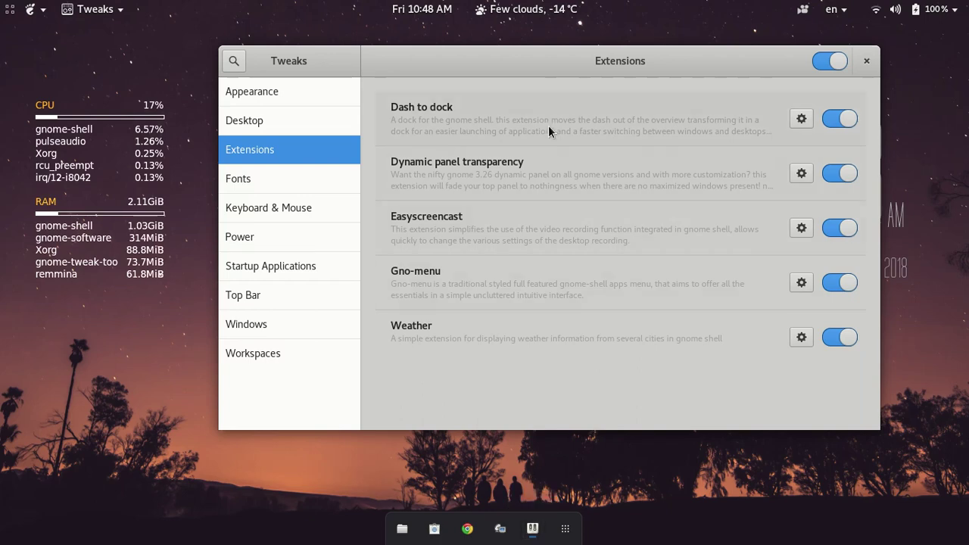
left_click_drag(599, 72, 570, 80)
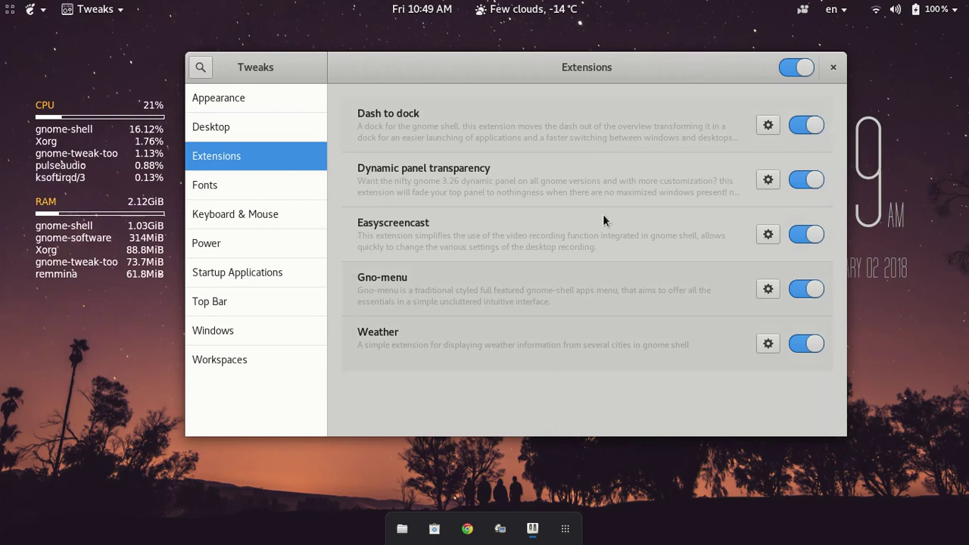
right_click(685, 68)
Step: Minimize Tweaks, browse the application grid and Audacity's options, then restore Tweaks from the dock
left_click(720, 99)
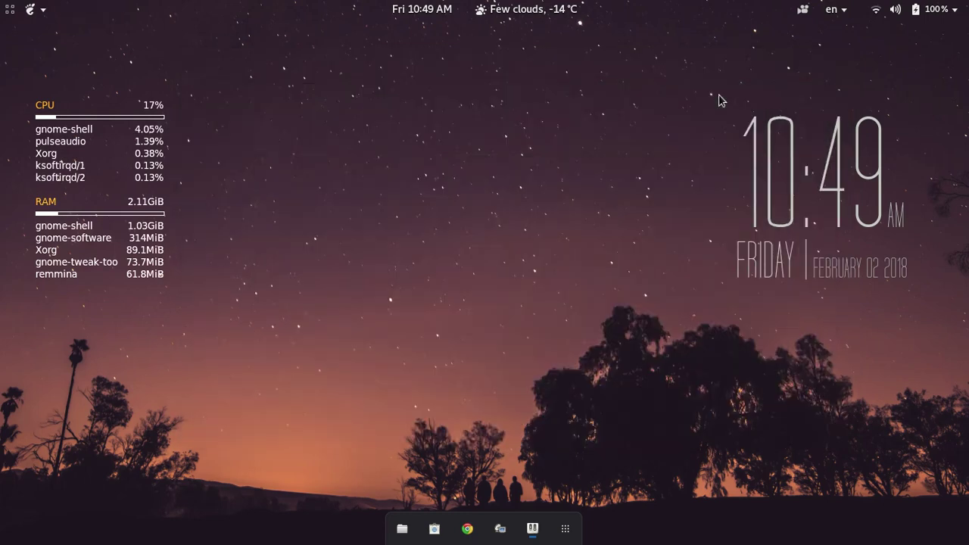
left_click(569, 532)
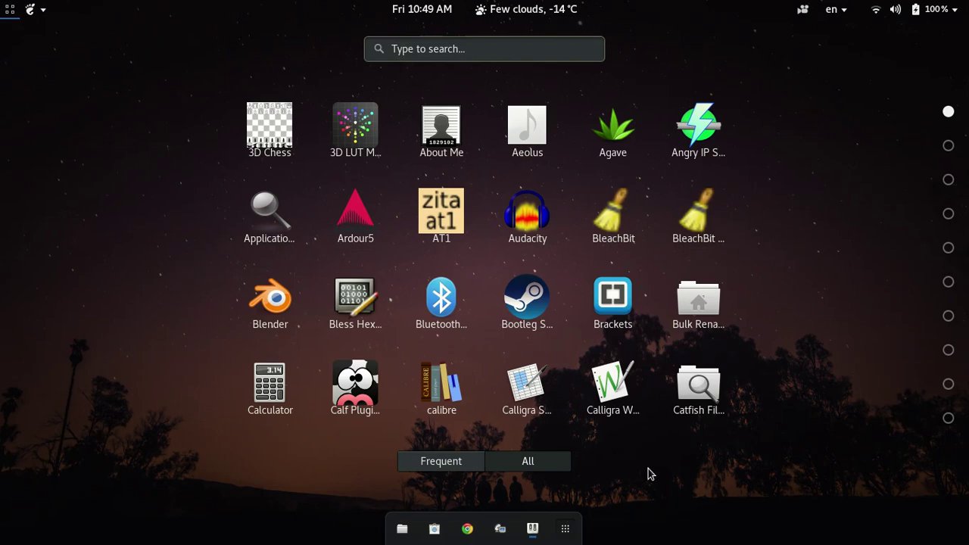
right_click(535, 223)
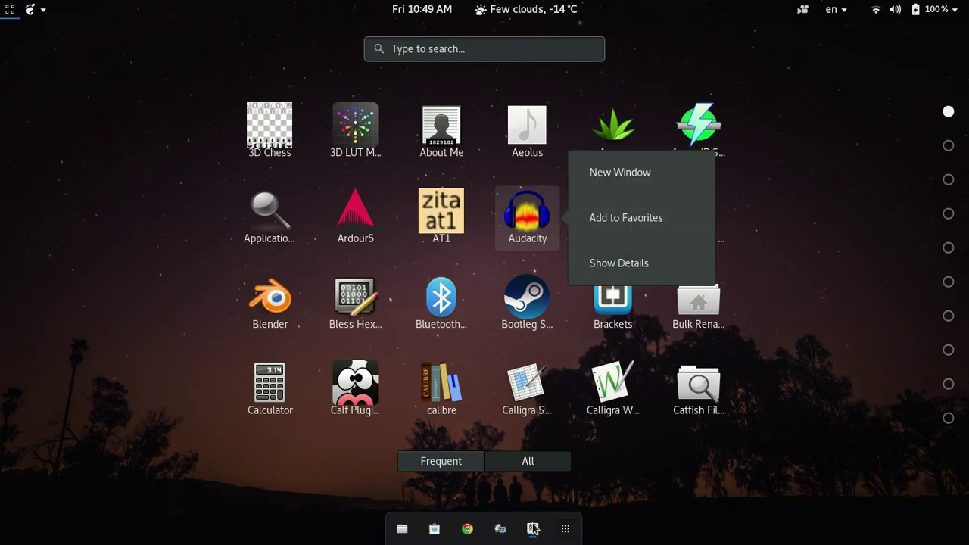
left_click(785, 430)
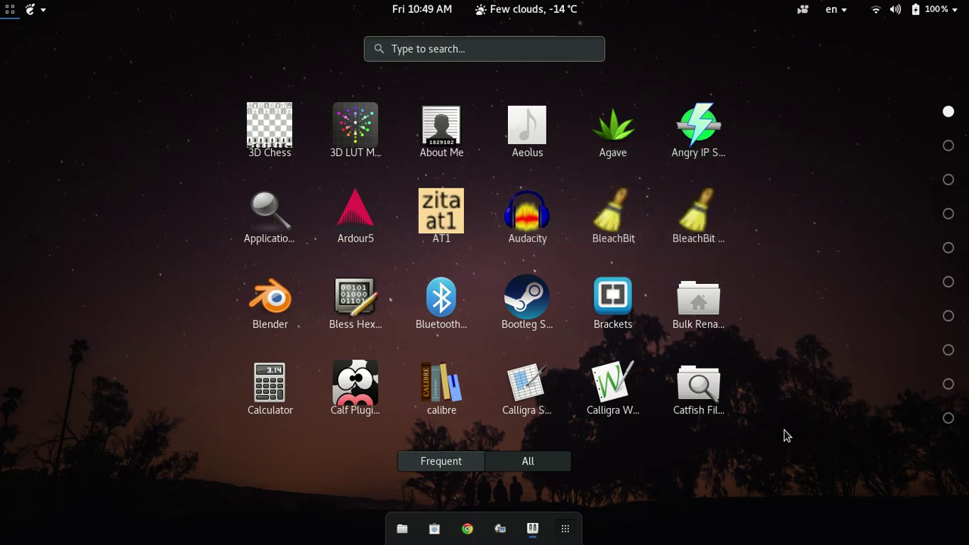
left_click(570, 539)
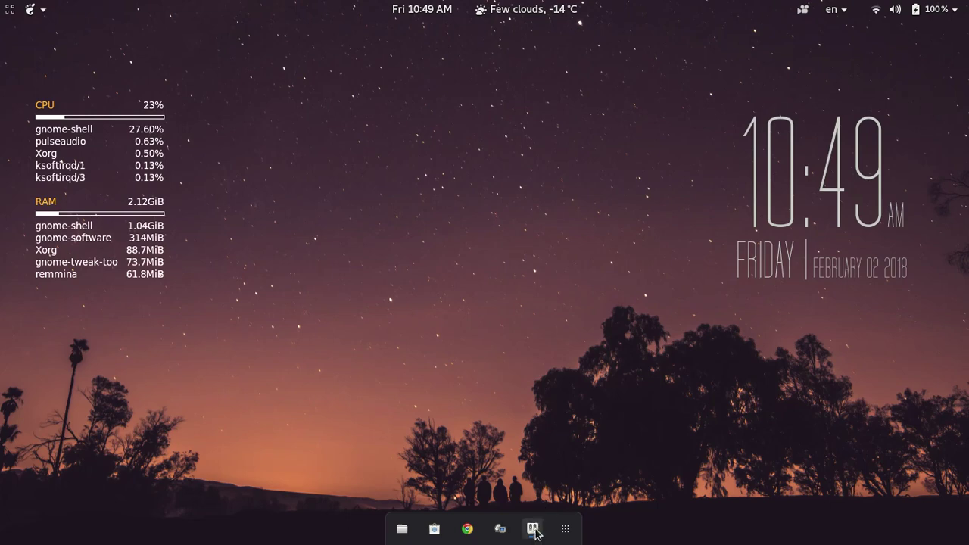
left_click(533, 528)
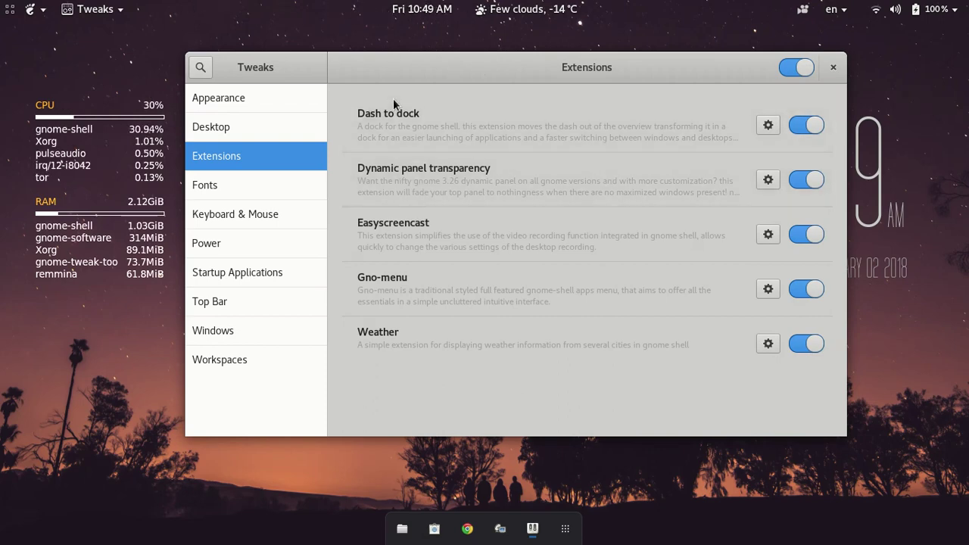
Step: Shift the Tweaks window slightly right and down
left_click_drag(441, 71, 552, 76)
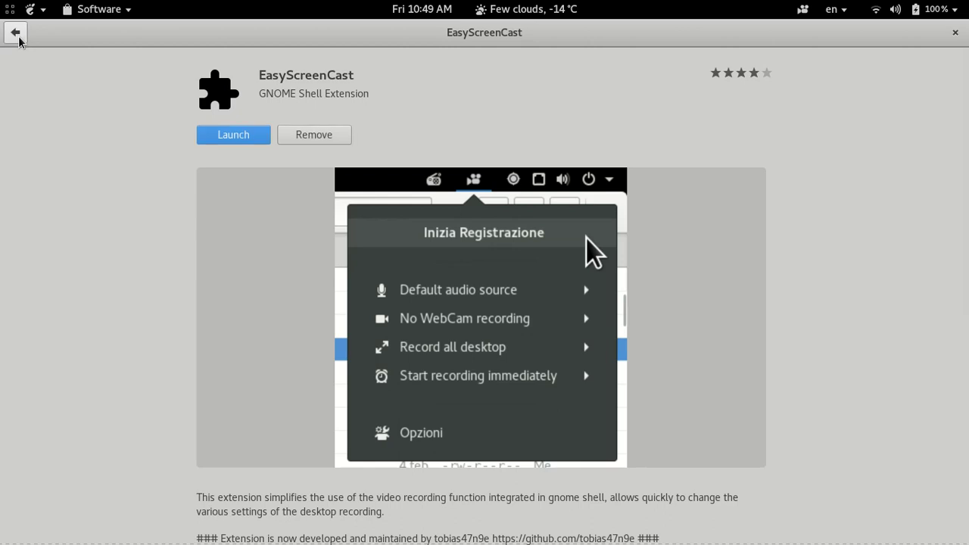
Step: Leave the EasyScreenCast page, close GNOME Software, and open the Gno-menu applications menu
left_click(15, 35)
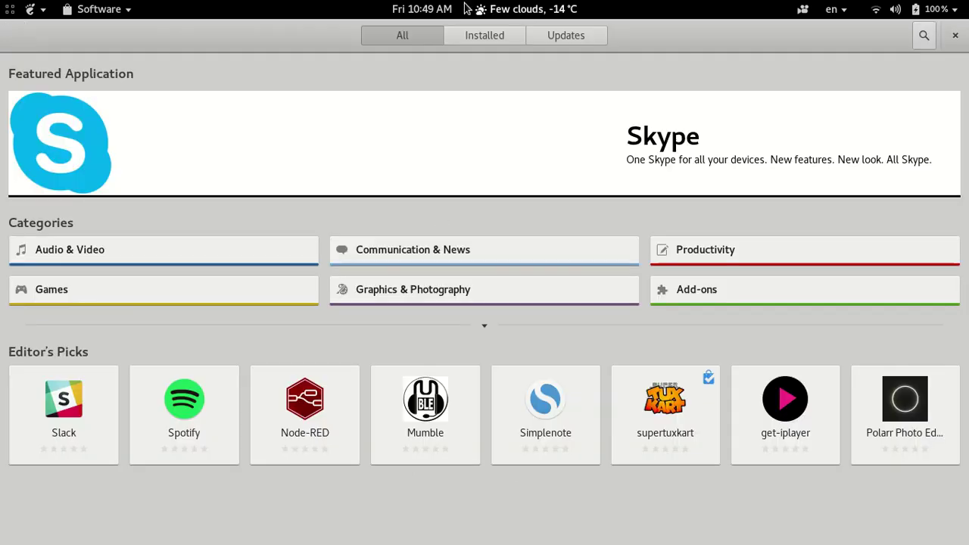
left_click(955, 38)
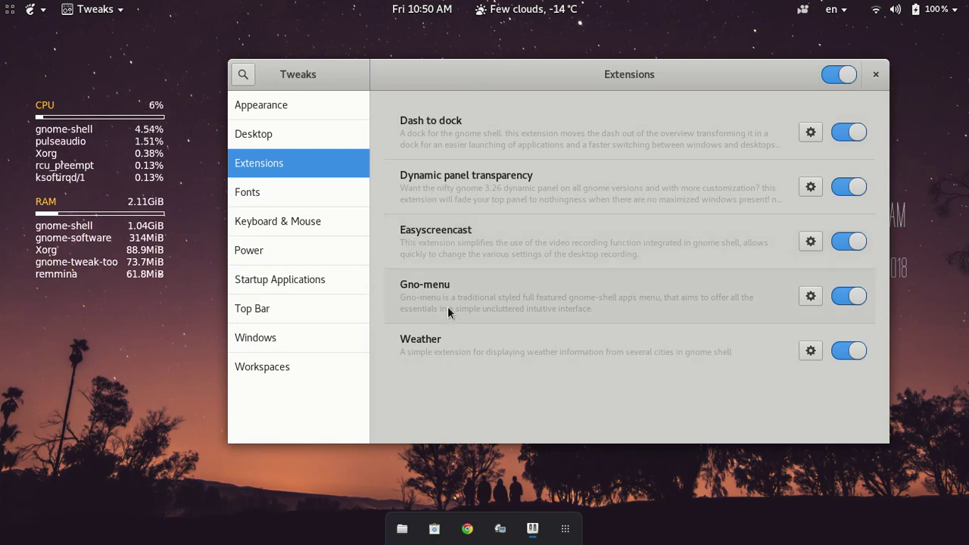
left_click(43, 12)
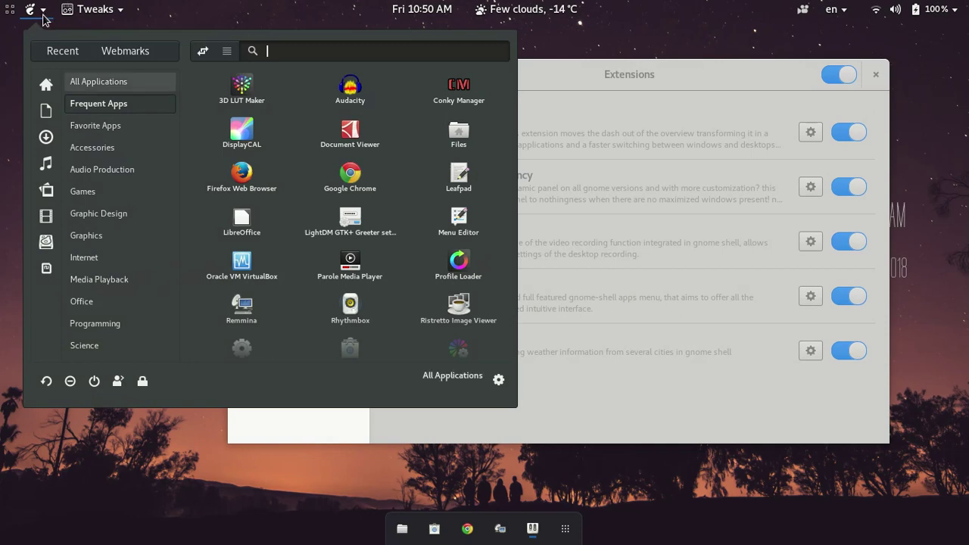
mouse_move(112, 260)
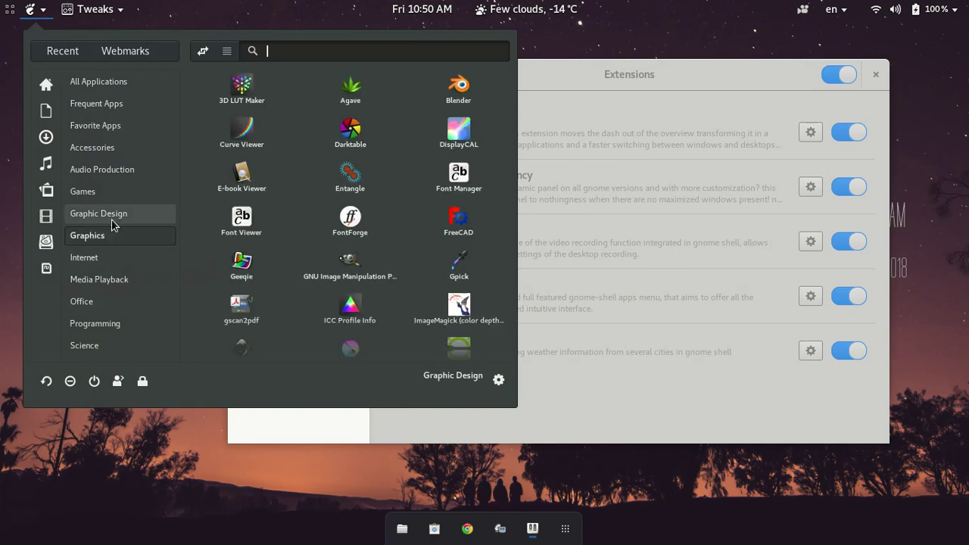
mouse_move(101, 290)
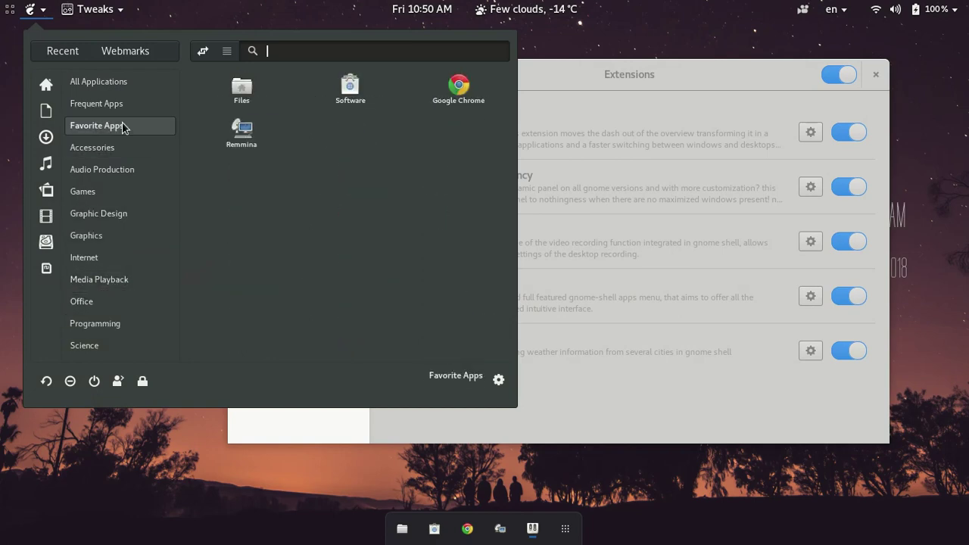
mouse_move(117, 114)
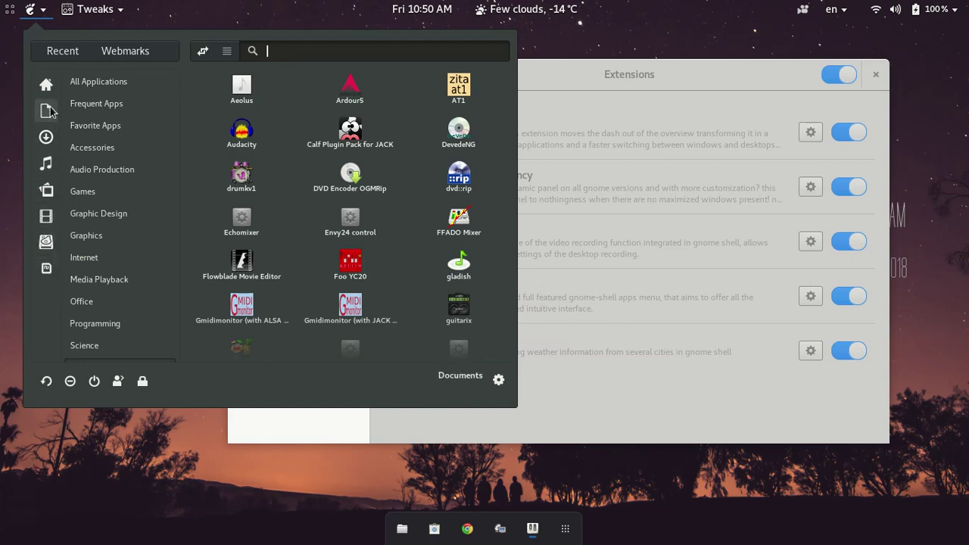
left_click(99, 148)
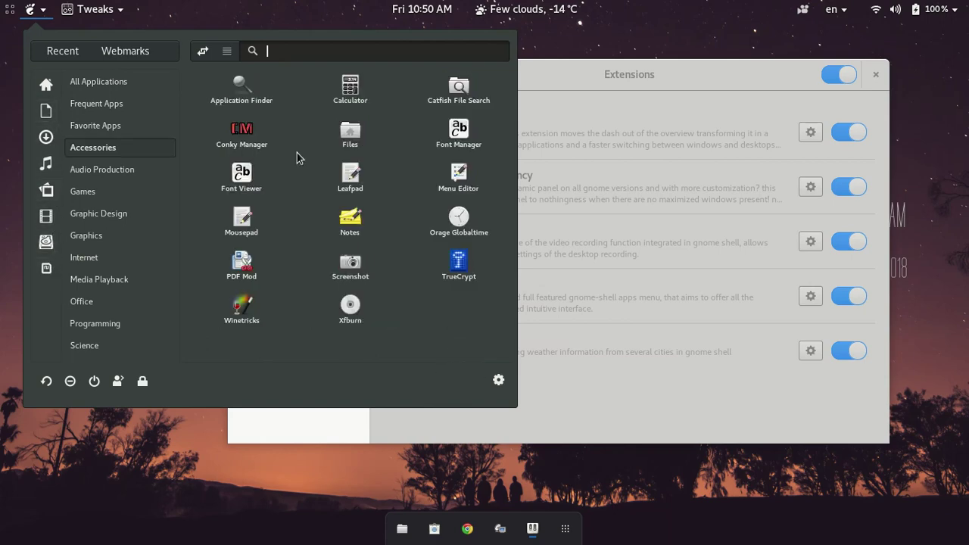
left_click(568, 77)
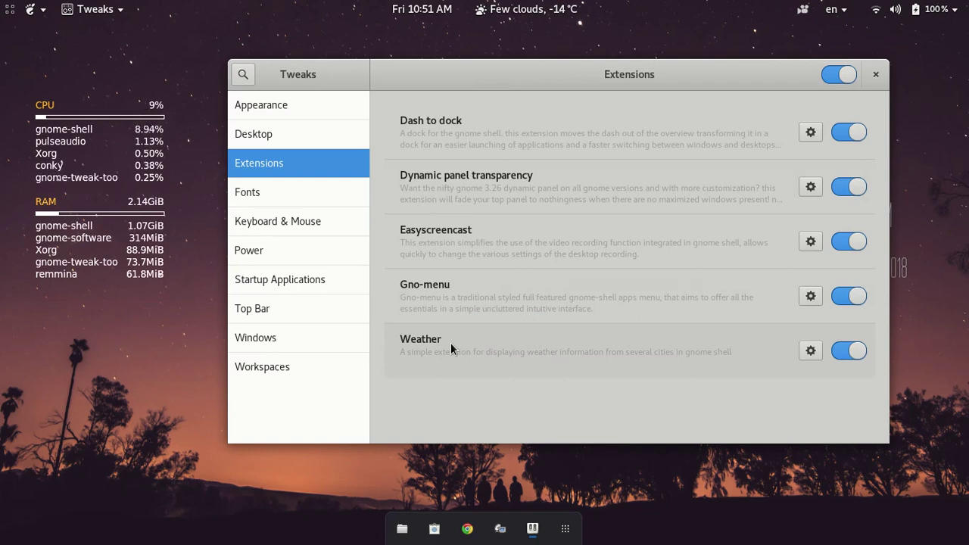
Step: Open and then dismiss the Toronto weather forecast popup from the top bar
left_click(512, 7)
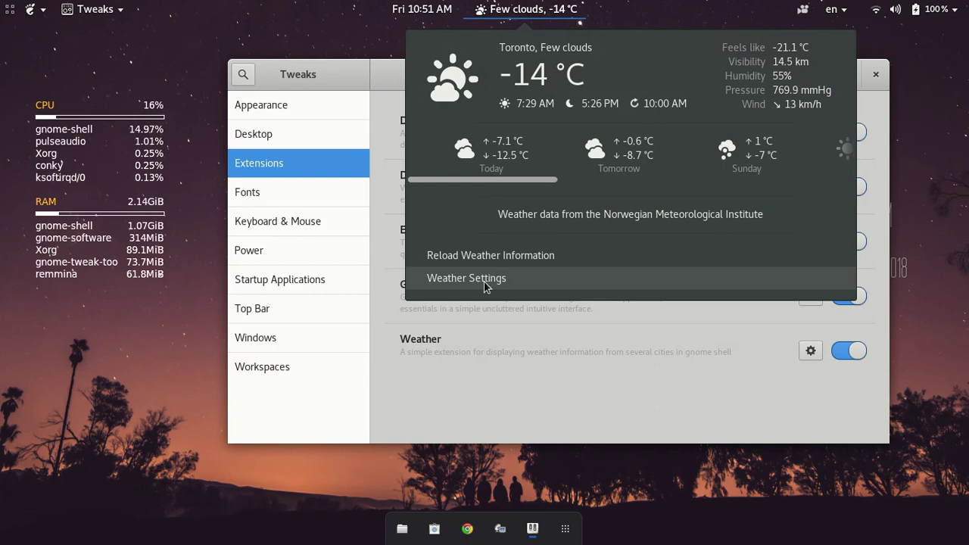
left_click(443, 365)
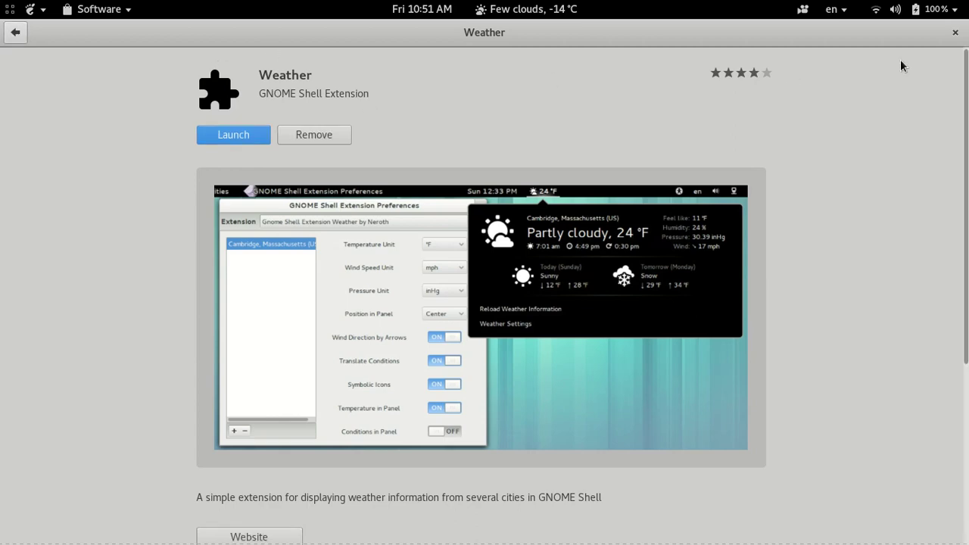
Step: Close the Weather extension's GNOME Software page and reopen the weather forecast popup
left_click(955, 32)
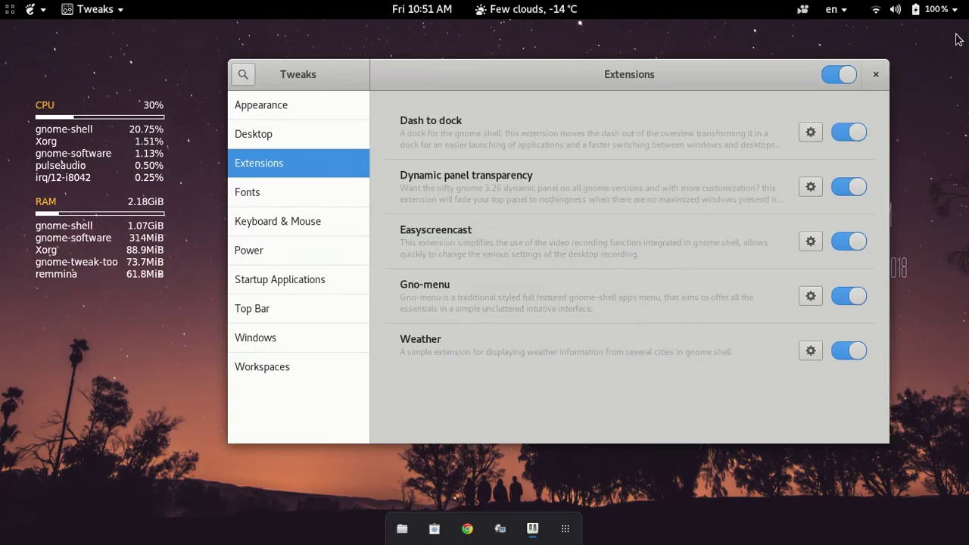
left_click(520, 9)
Step: Open the Weather settings and add a city, typing 'New Yro' and accepting New York, United States
left_click(493, 277)
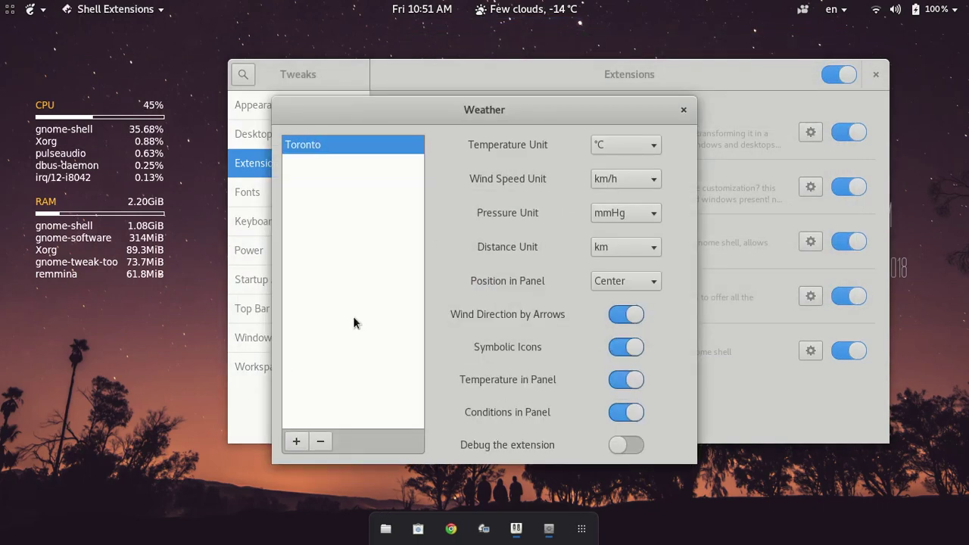
left_click(296, 441)
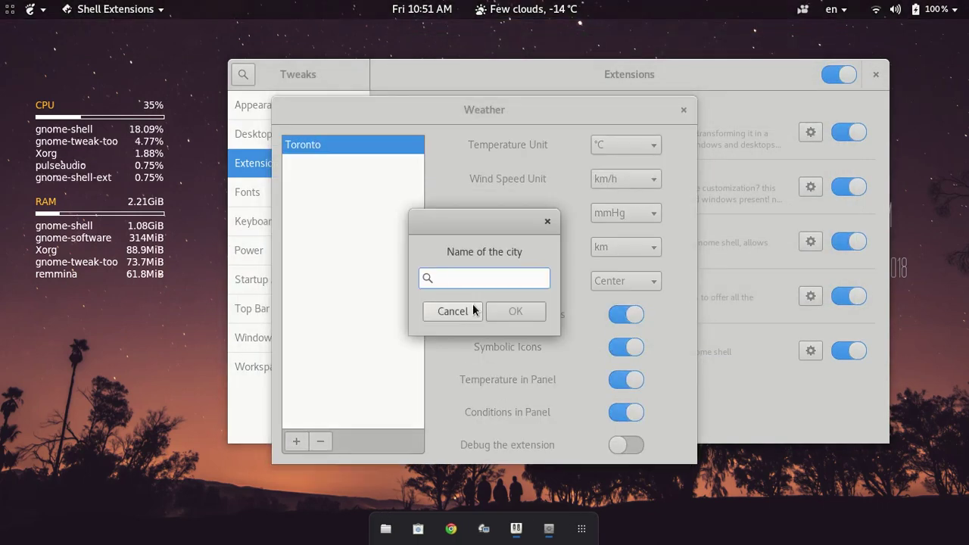
type("New Yro")
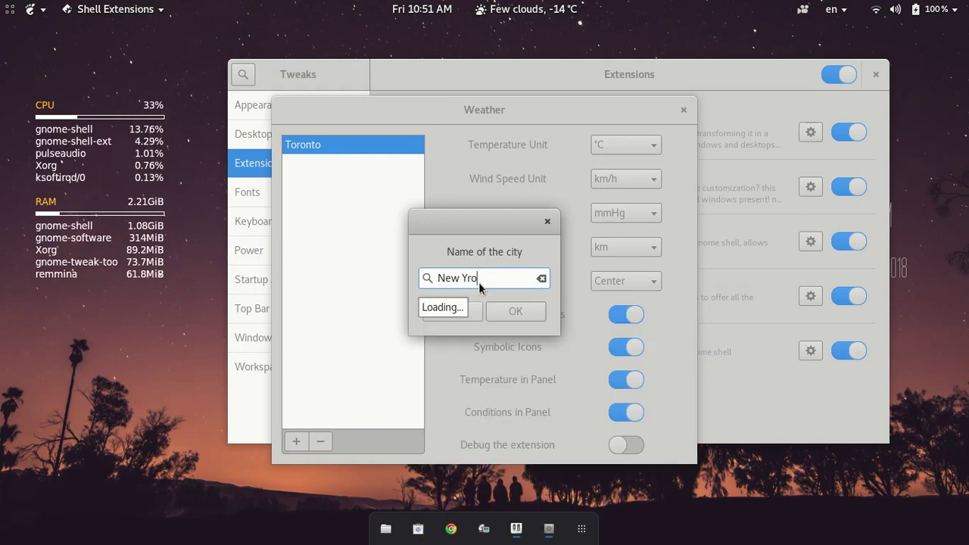
left_click(514, 306)
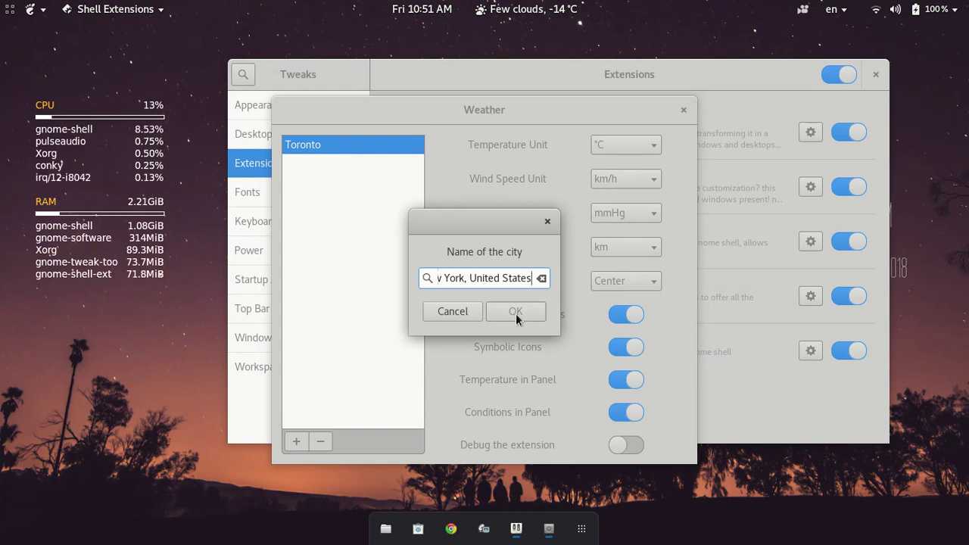
Step: Clear the city field, search 'New York' and pick New York, New York, United States
left_click(542, 278)
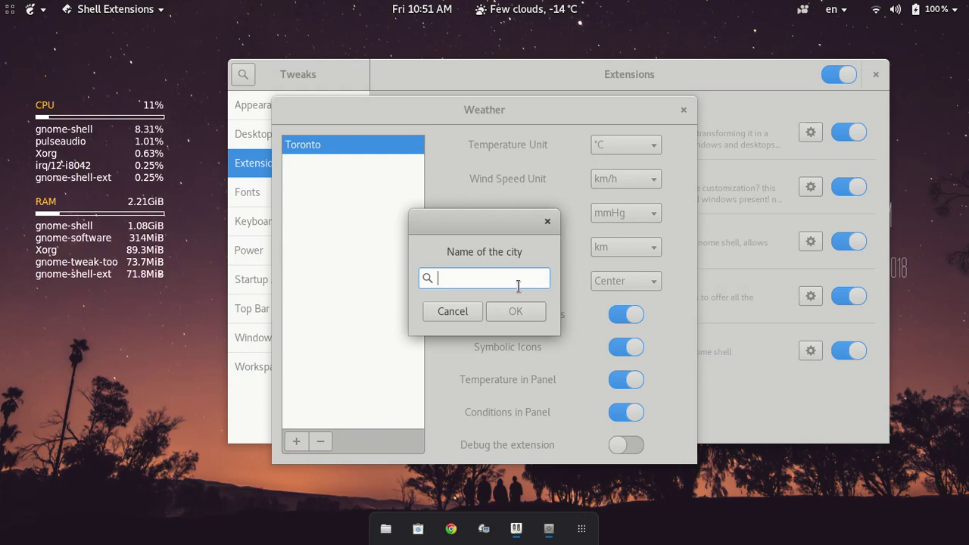
type("ne")
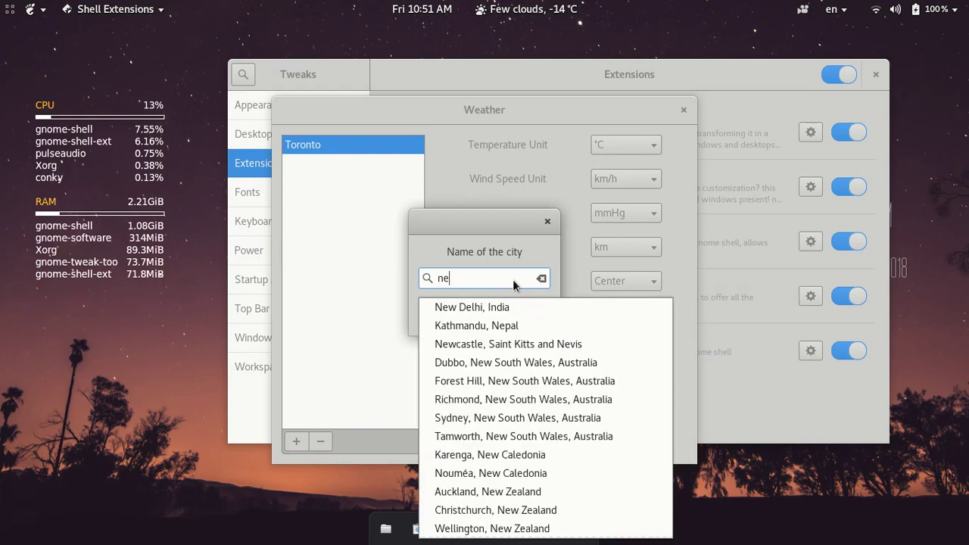
type("w yo")
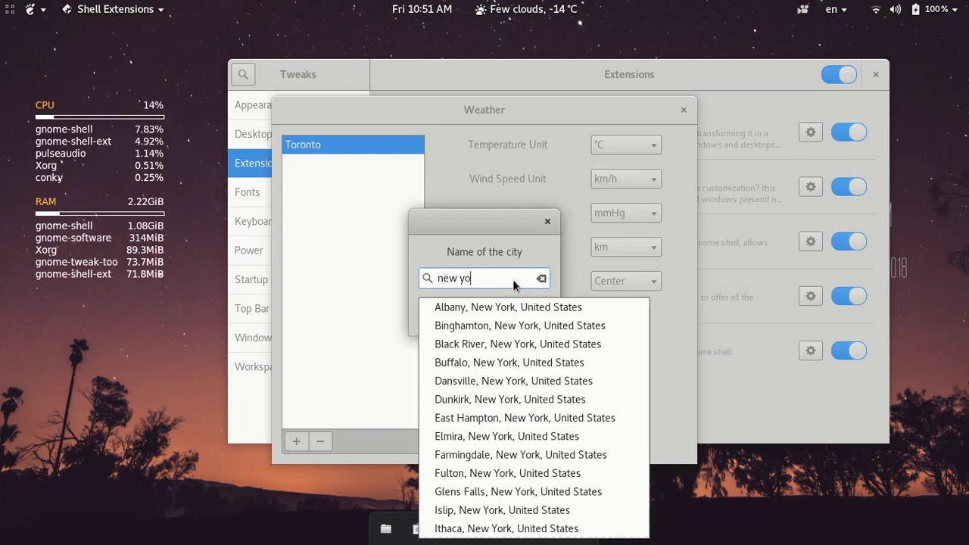
key("BackSpace")
key("BackSpace")
key("BackSpace")
key("BackSpace")
key("BackSpace")
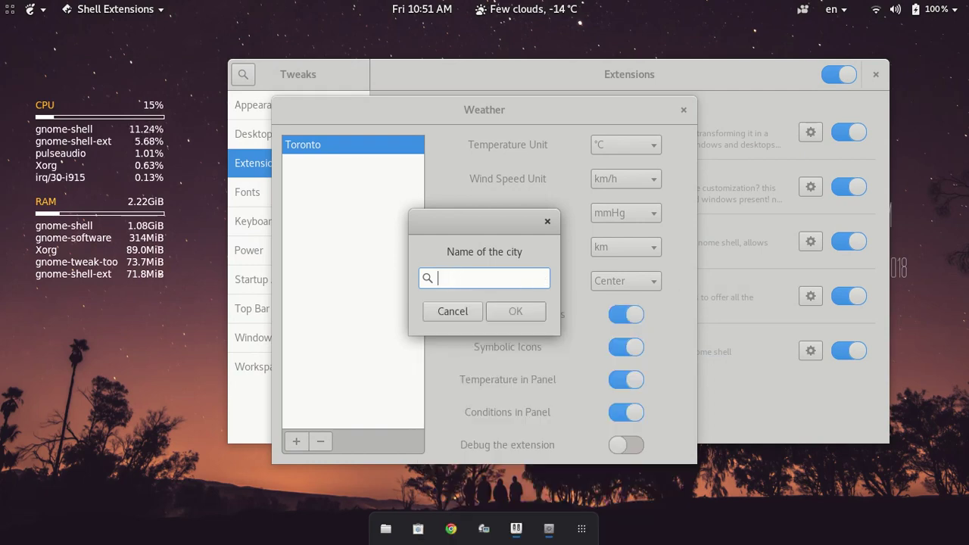
type("New")
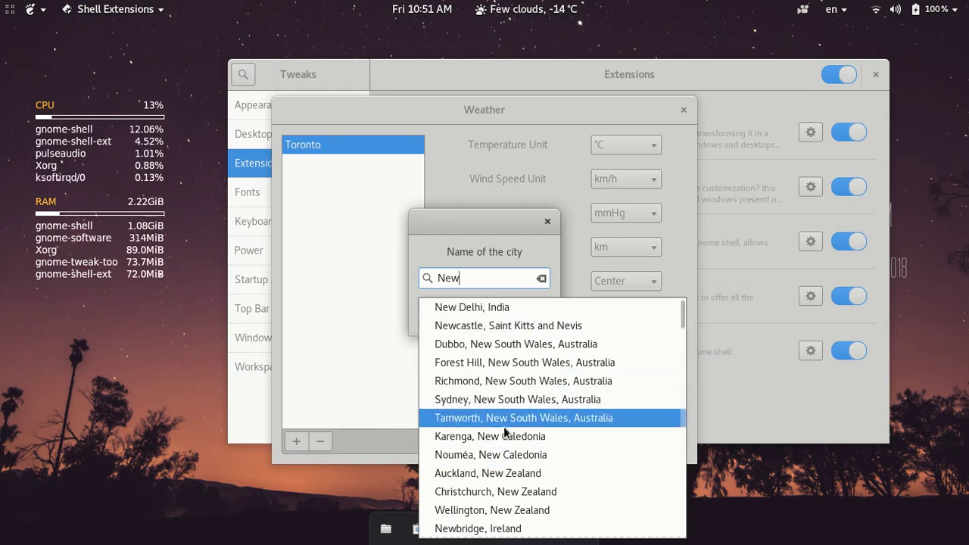
type(" York, United States")
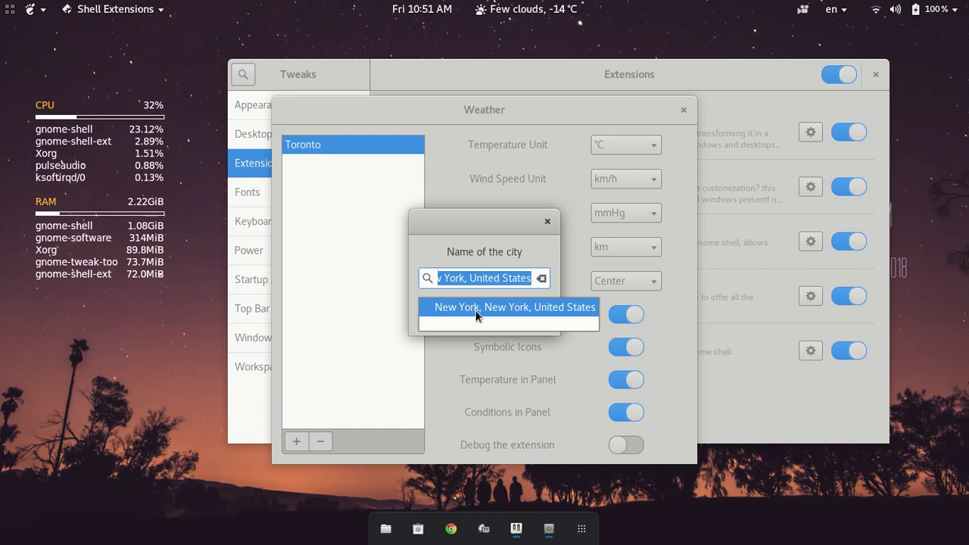
left_click(476, 310)
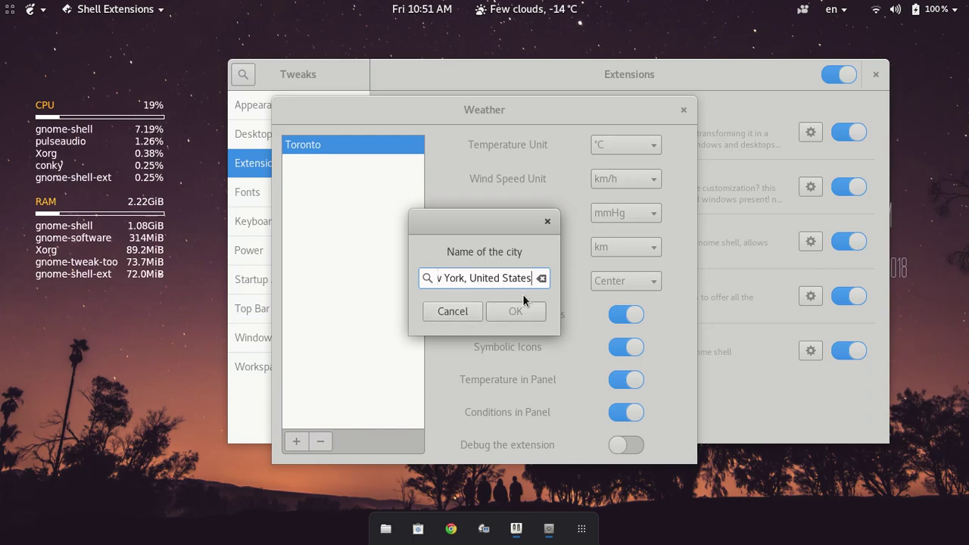
Step: Replace the city with 'Tok' for Tokyo, Japan, then search 'Japan' and pick Fuji, Japan
left_click(541, 278)
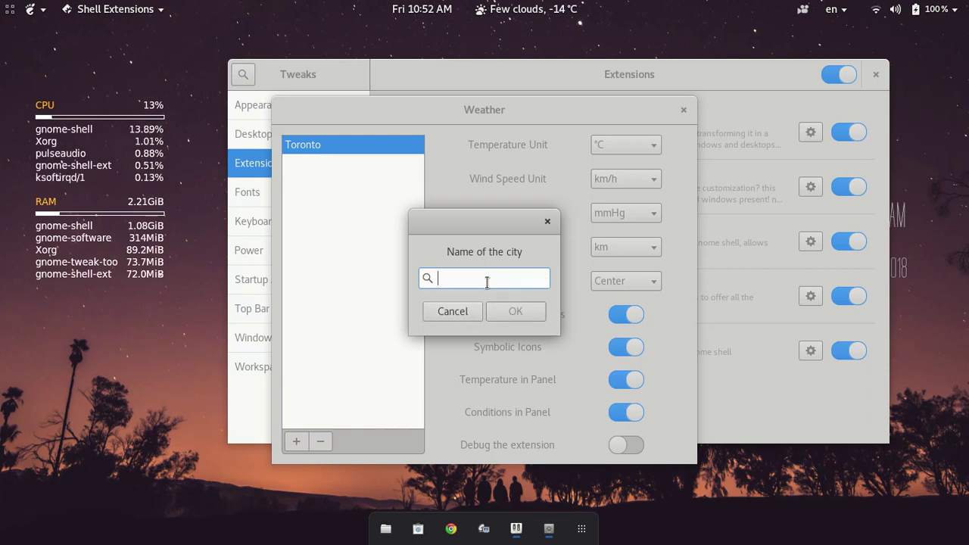
type("Tokyo, Japan")
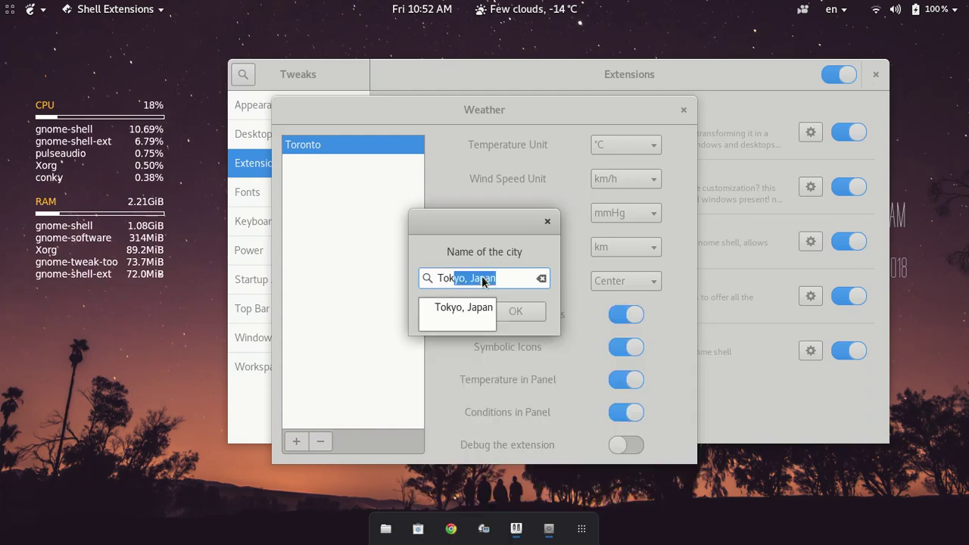
left_click(475, 313)
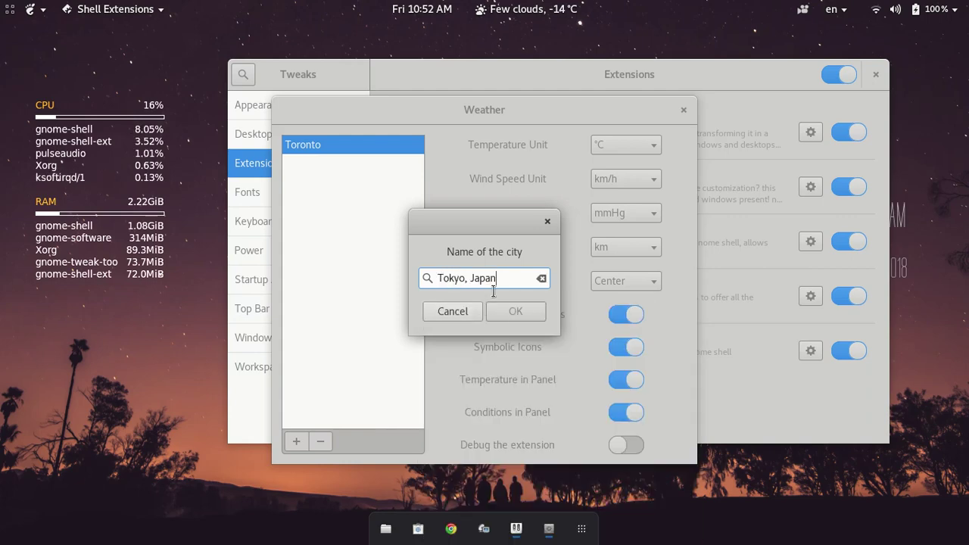
left_click_drag(493, 290, 432, 282)
type("J")
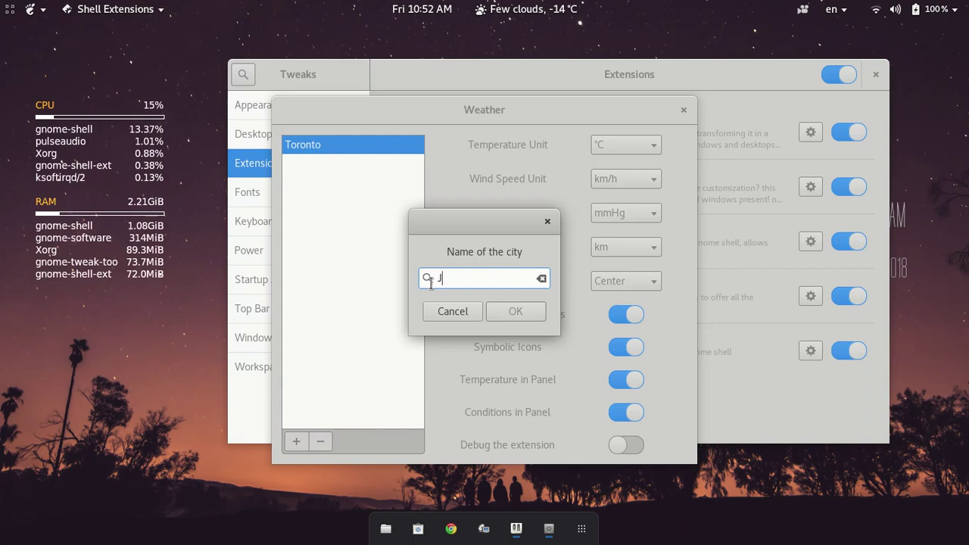
type("apan")
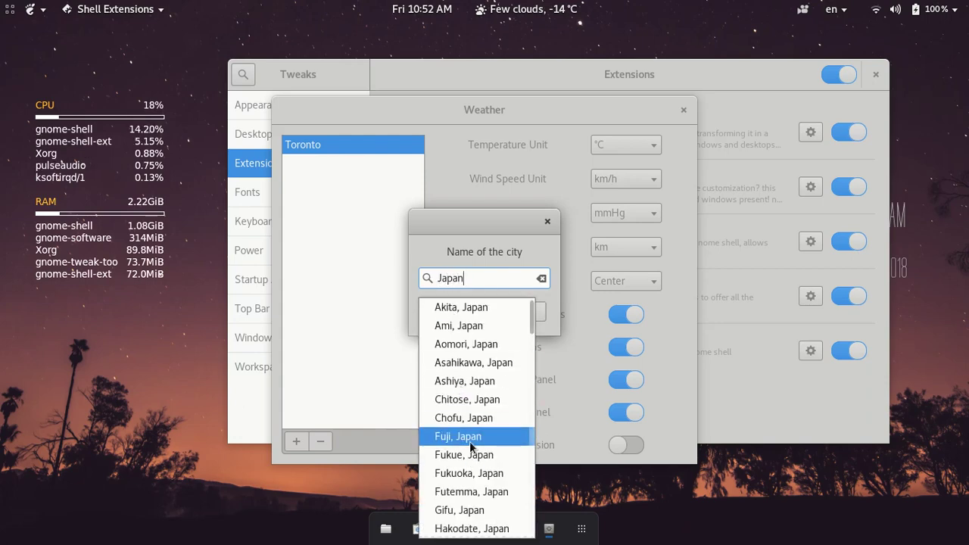
left_click(460, 444)
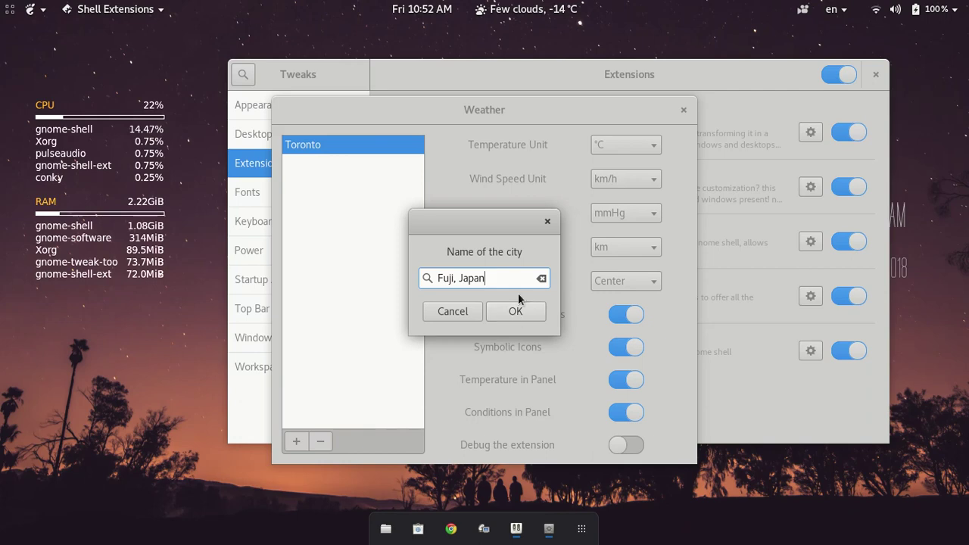
left_click_drag(492, 277, 356, 279)
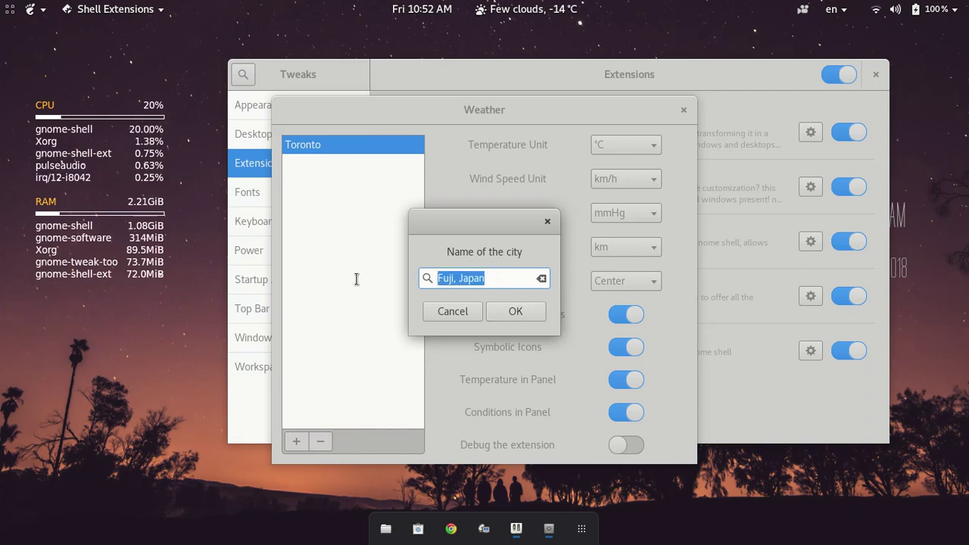
Step: Search 'United', scroll the suggestions and add New York, New York as a location
type("Unite")
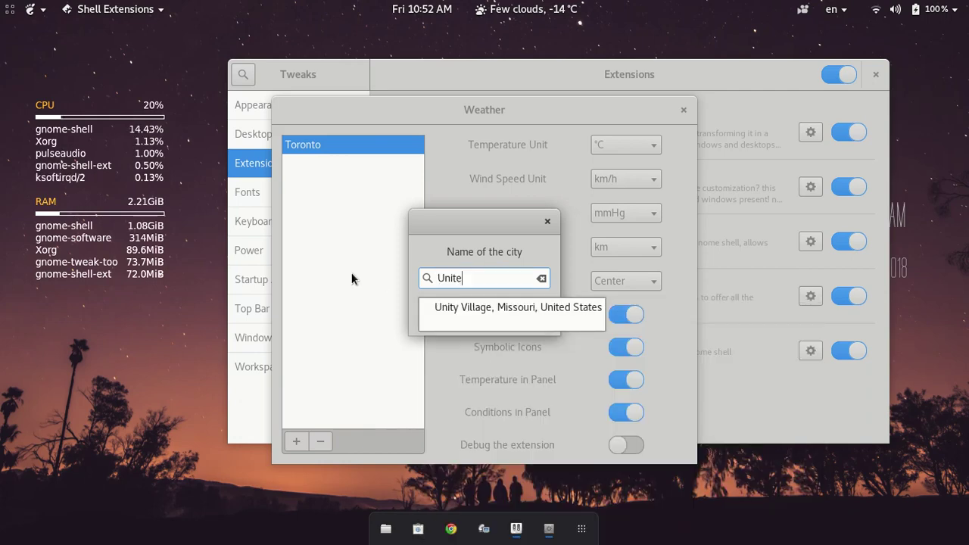
type("d")
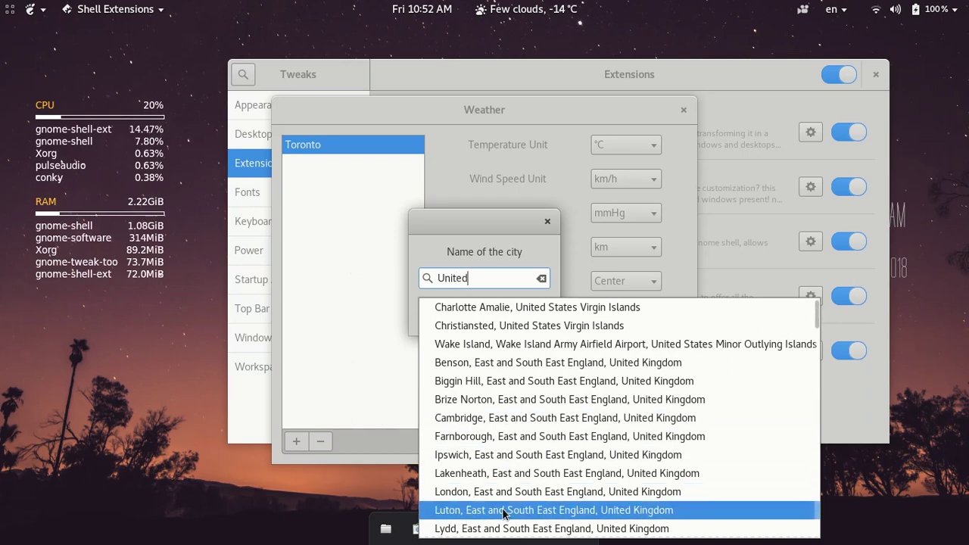
scroll(504, 340, "down", 6)
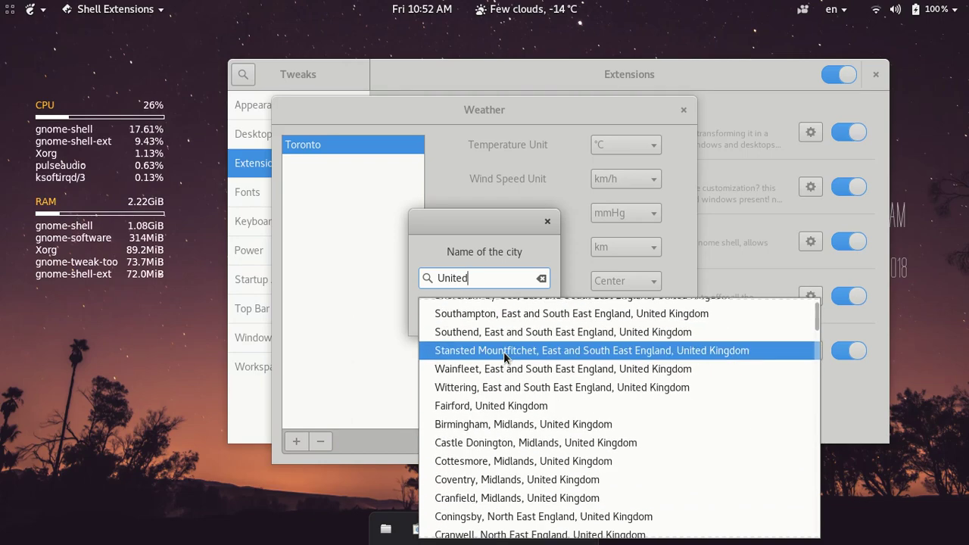
scroll(504, 353, "down", 15)
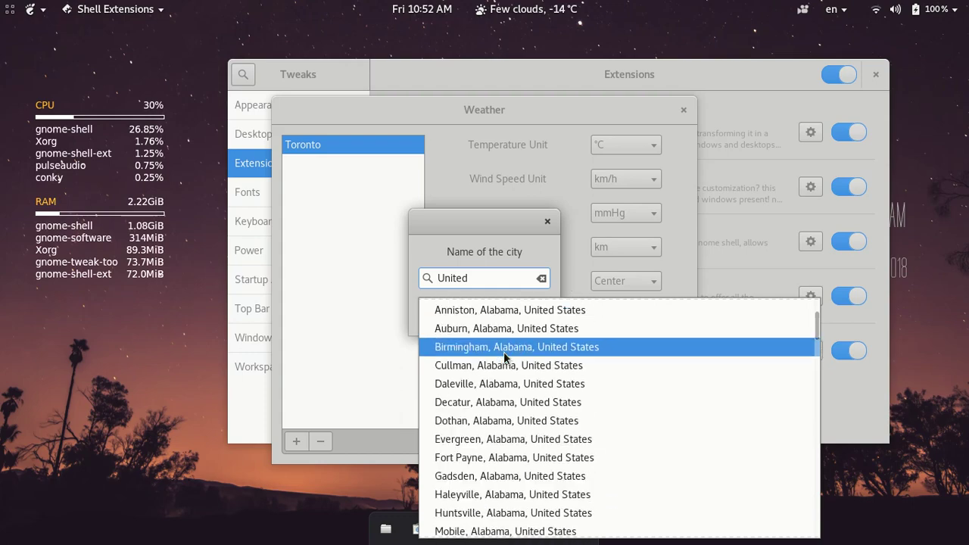
scroll(504, 353, "down", 20)
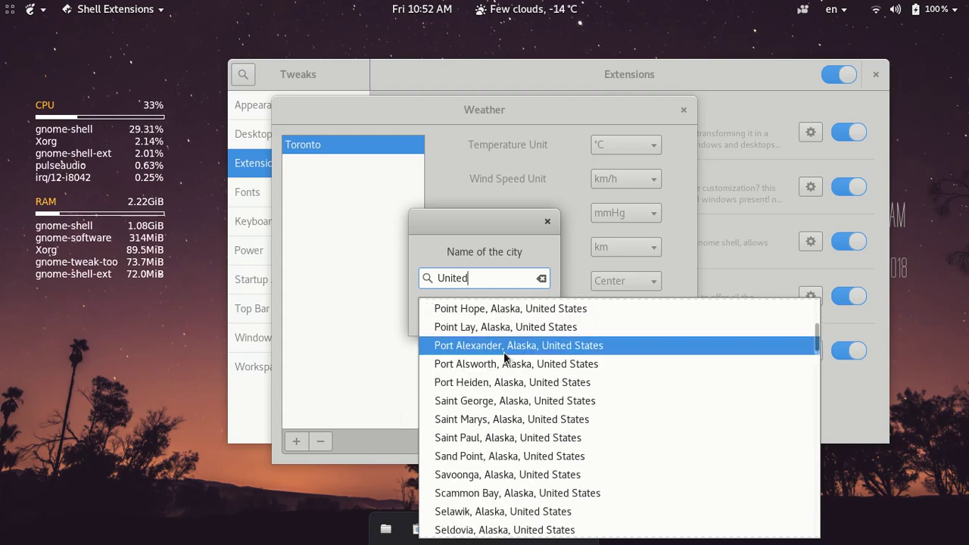
scroll(504, 351, "up", 10)
scroll(505, 357, "down", 1)
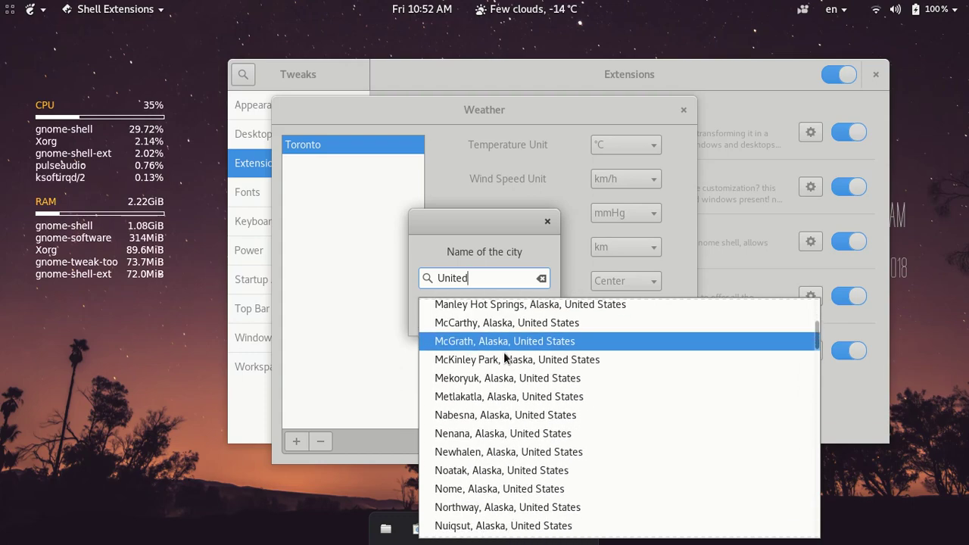
scroll(505, 357, "down", 20)
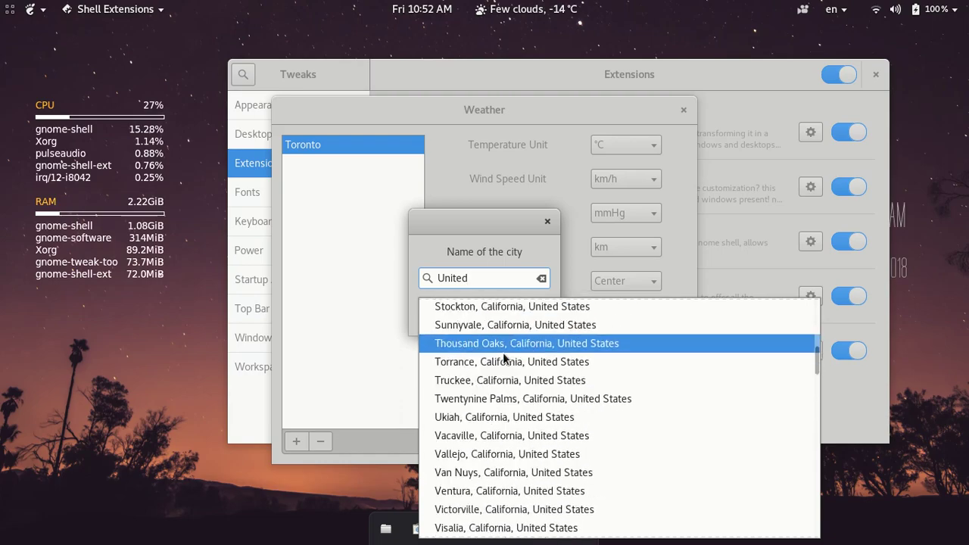
scroll(505, 358, "down", 20)
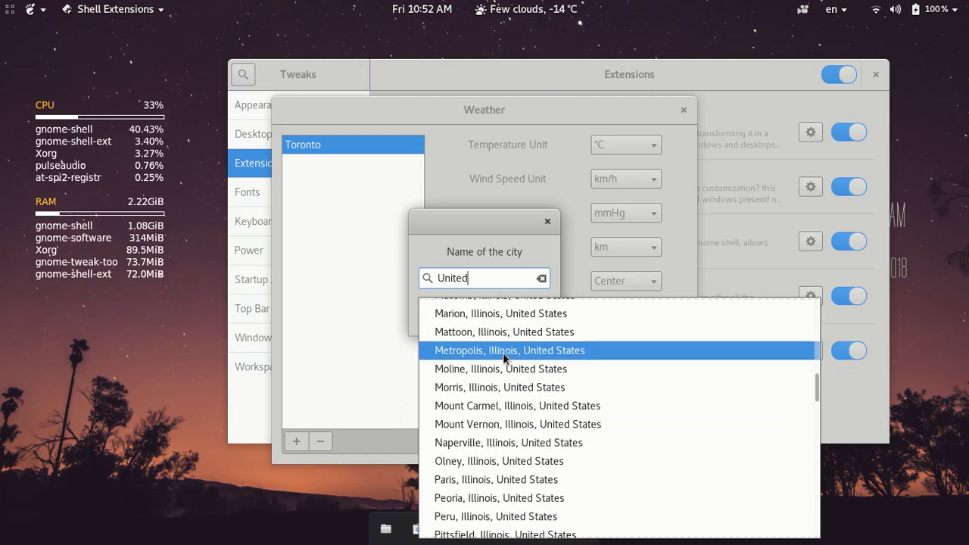
scroll(504, 358, "down", 20)
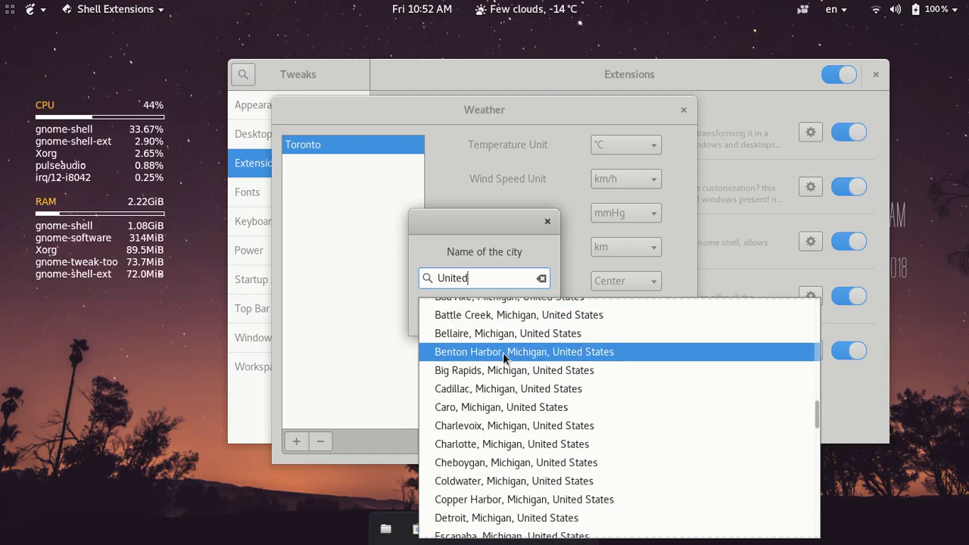
scroll(505, 358, "down", 20)
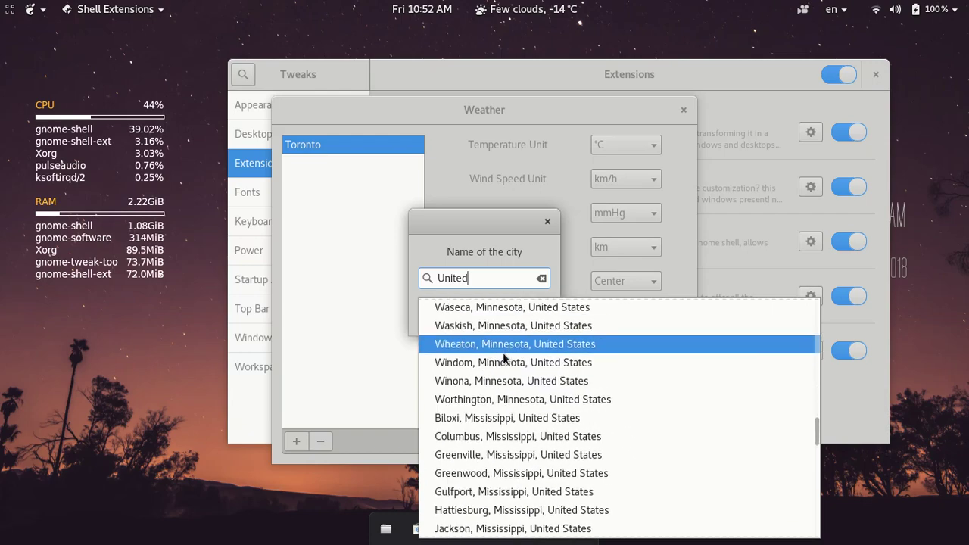
scroll(504, 358, "down", 20)
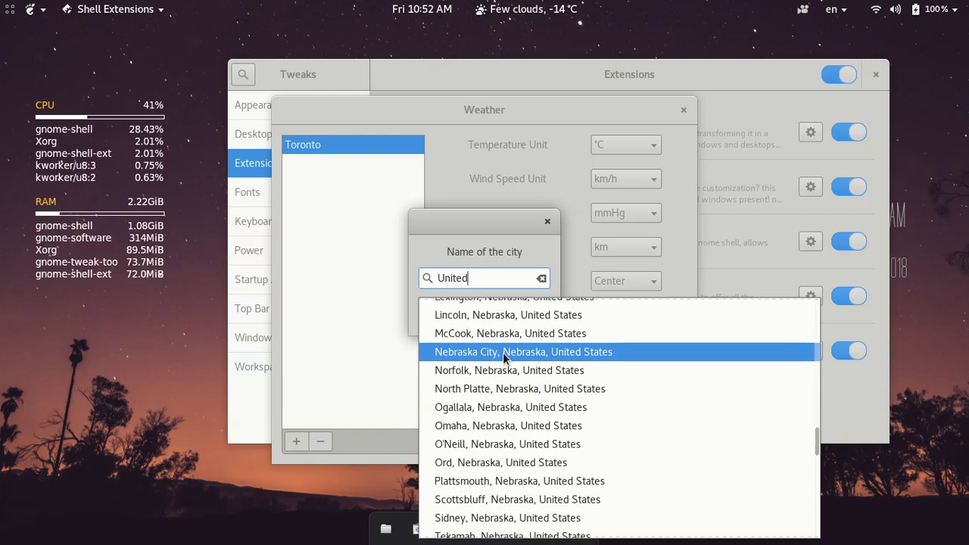
scroll(502, 356, "down", 20)
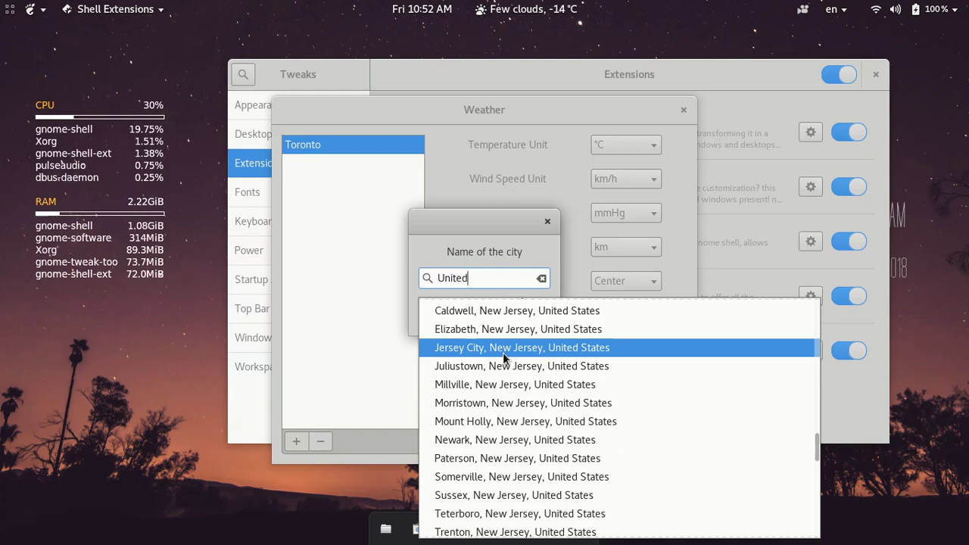
scroll(504, 358, "down", 8)
scroll(504, 358, "up", 2)
scroll(504, 358, "down", 5)
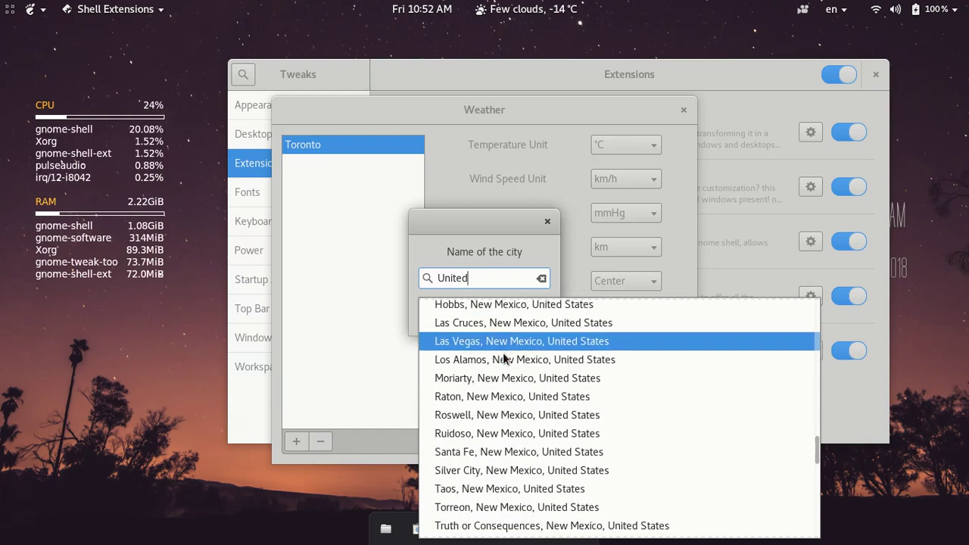
scroll(504, 357, "down", 6)
scroll(503, 356, "down", 3)
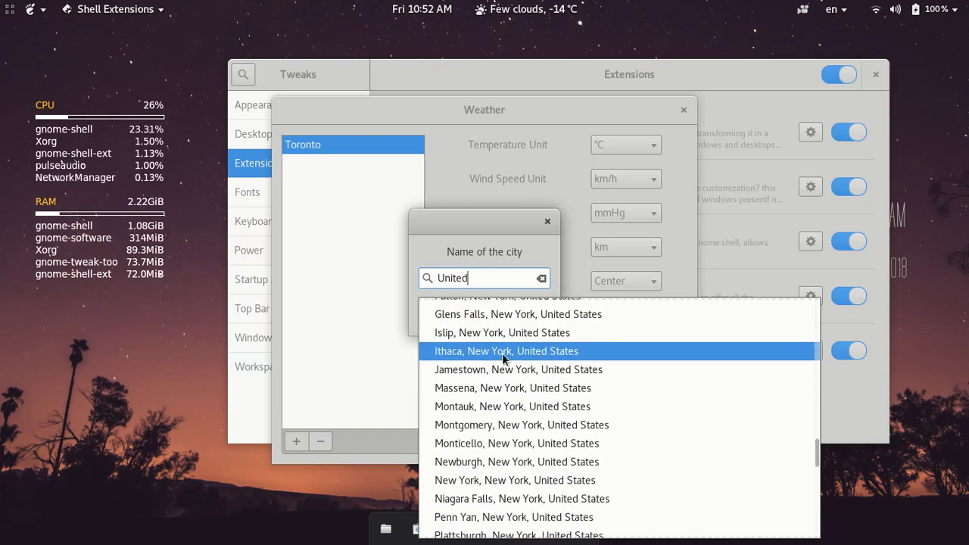
scroll(503, 356, "down", 2)
left_click(505, 400)
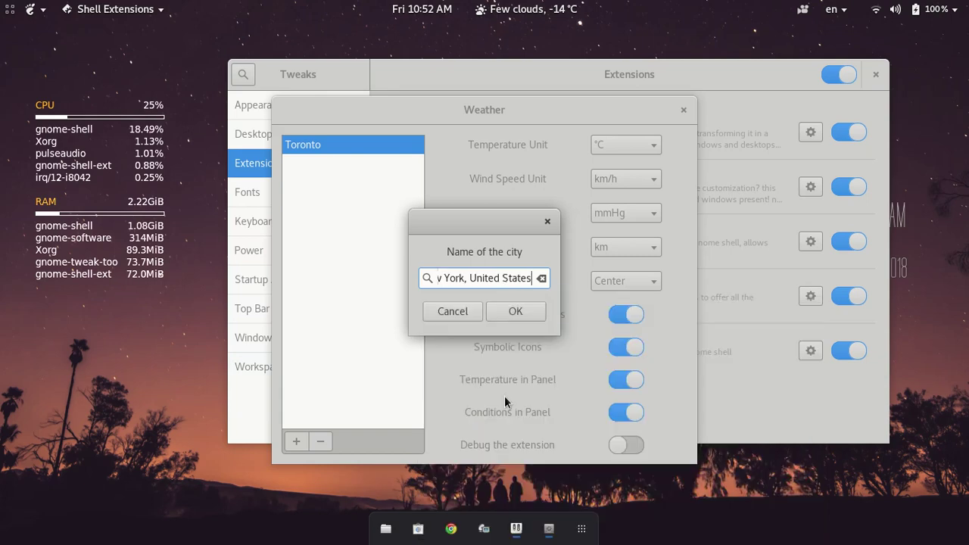
left_click(515, 312)
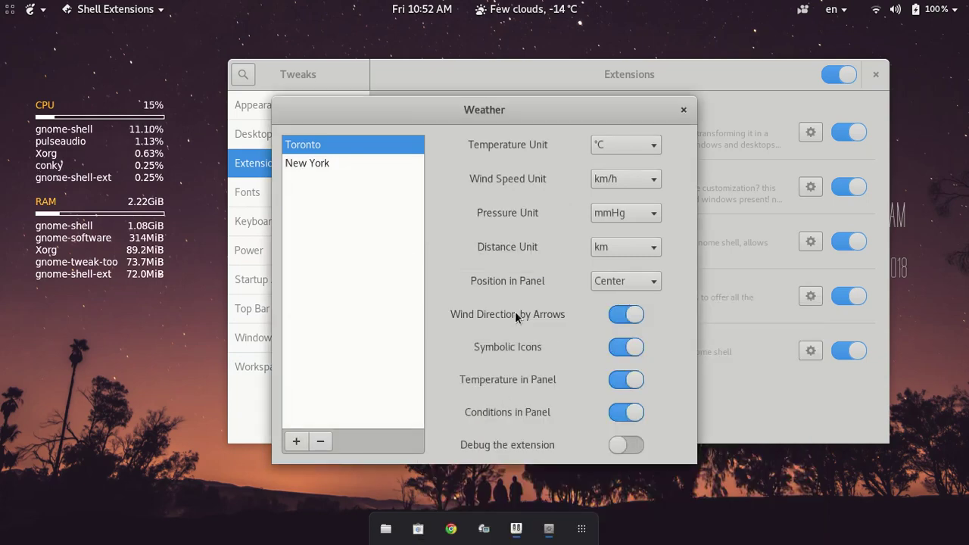
Step: Remove New York from the locations list and confirm the deletion
left_click(350, 165)
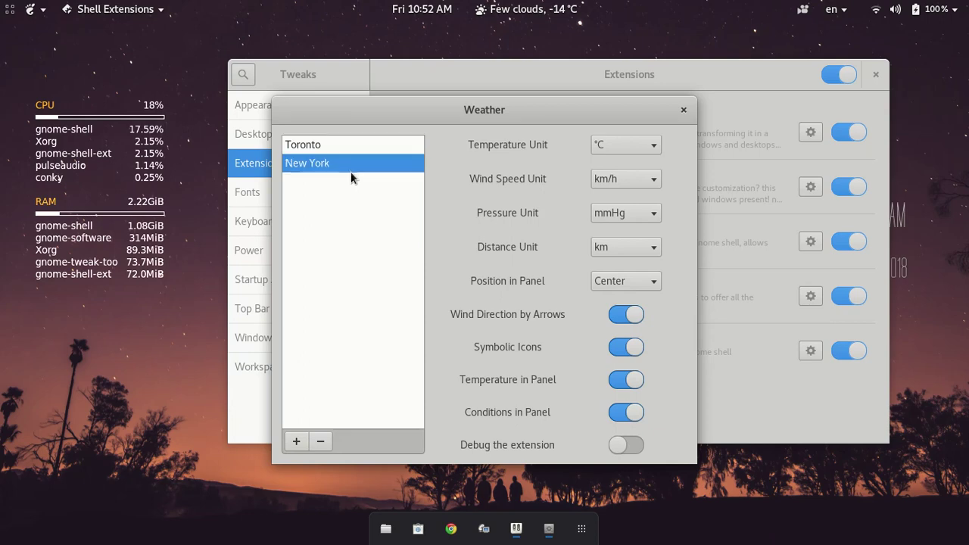
left_click(323, 445)
left_click(509, 297)
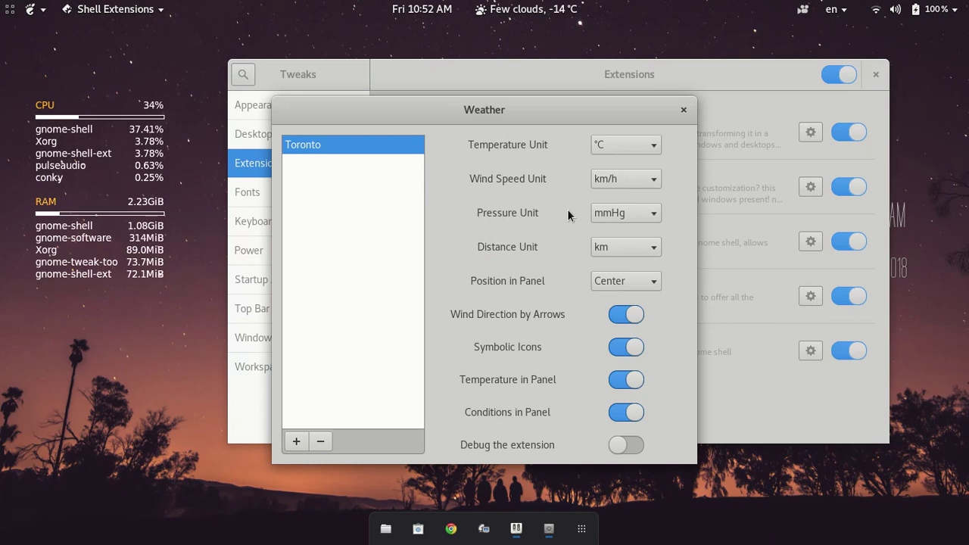
Step: Close the Weather settings, open and dismiss the Gno-menu launcher, then close GNOME Tweaks
left_click(683, 110)
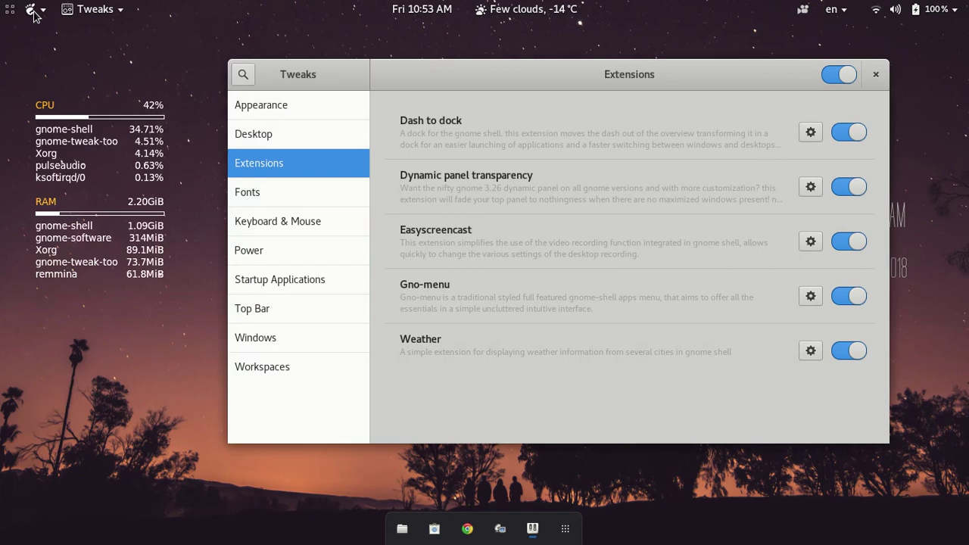
left_click(30, 10)
mouse_move(95, 9)
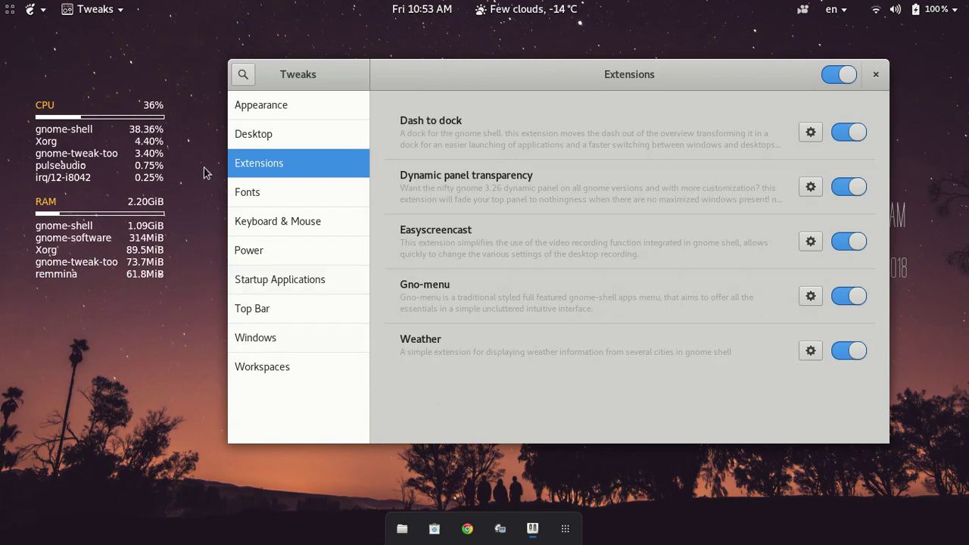
left_click(46, 13)
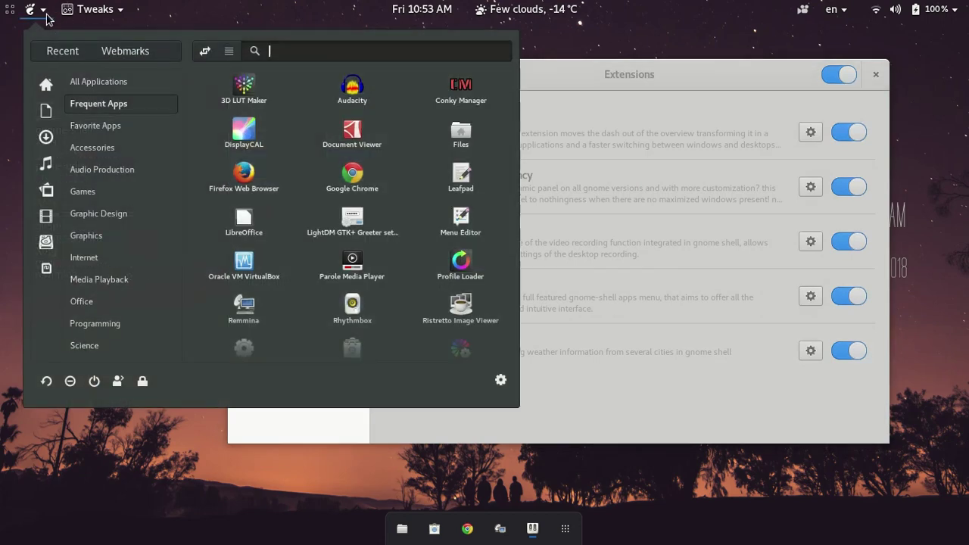
left_click(588, 78)
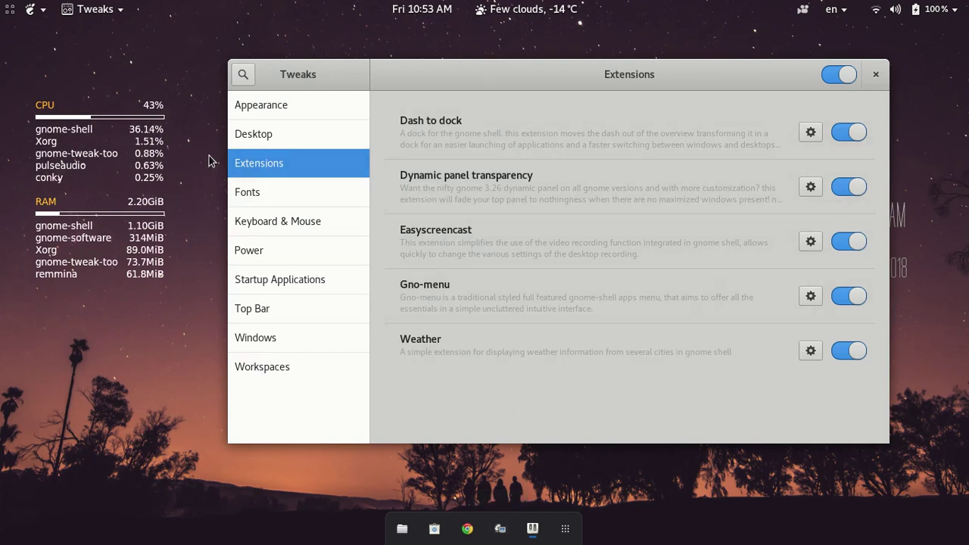
left_click(875, 75)
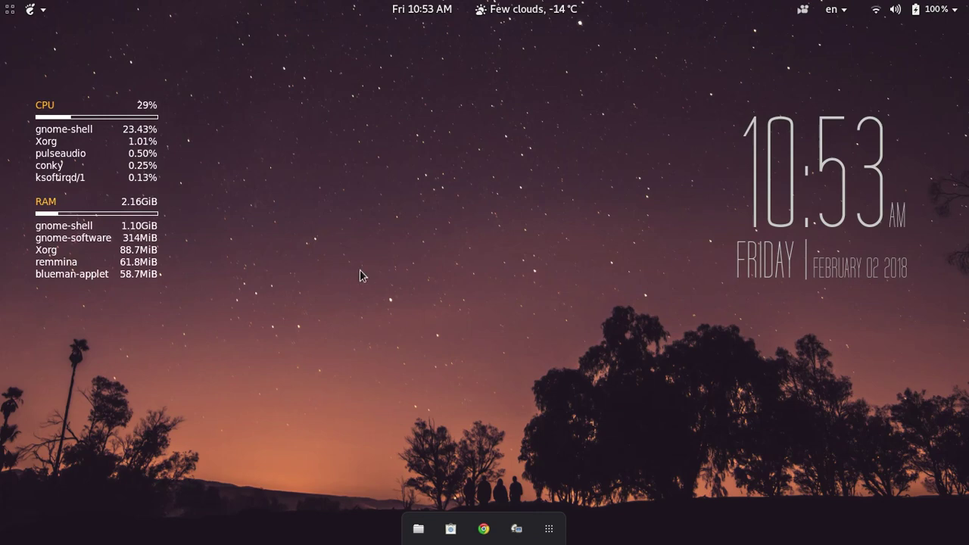
Step: Search 'conky' in the activities overview and launch Conky Manager
key("super")
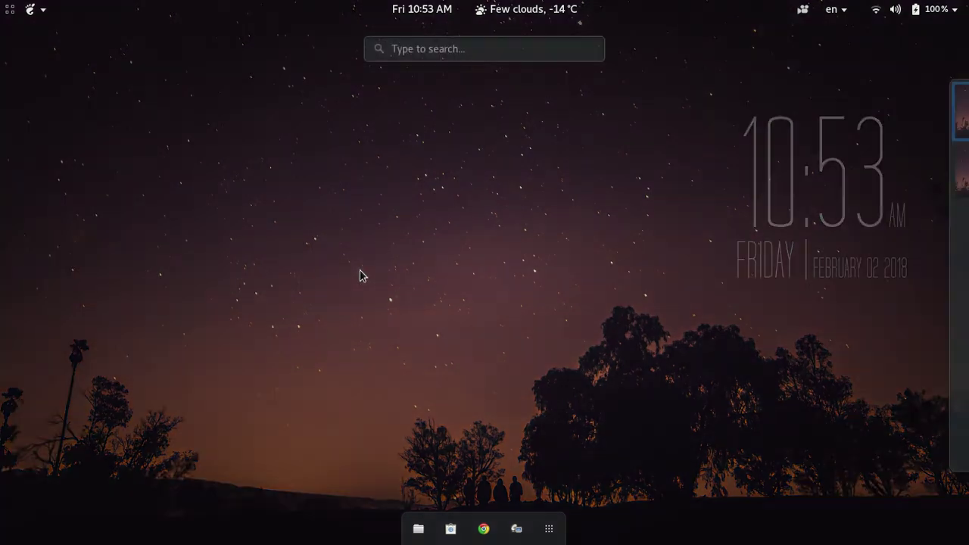
type("conky")
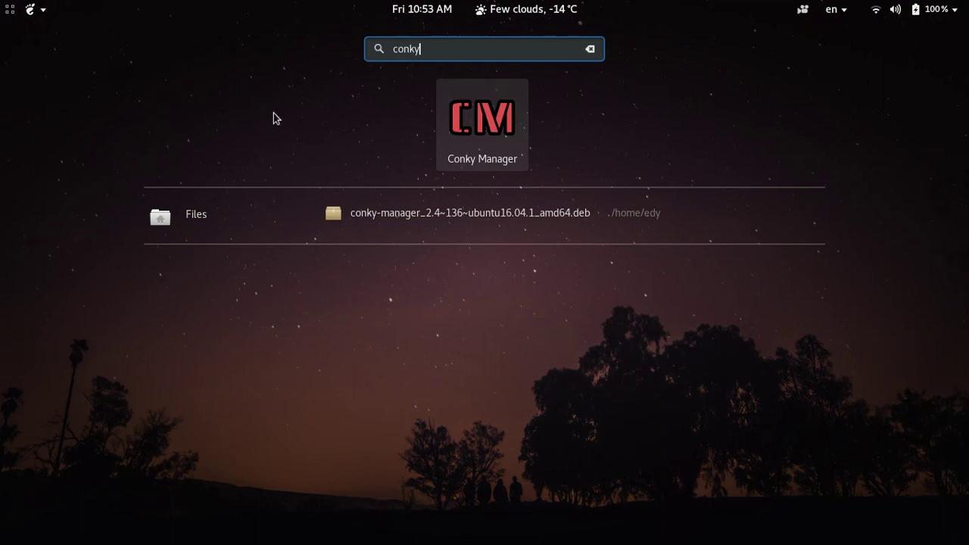
left_click(493, 141)
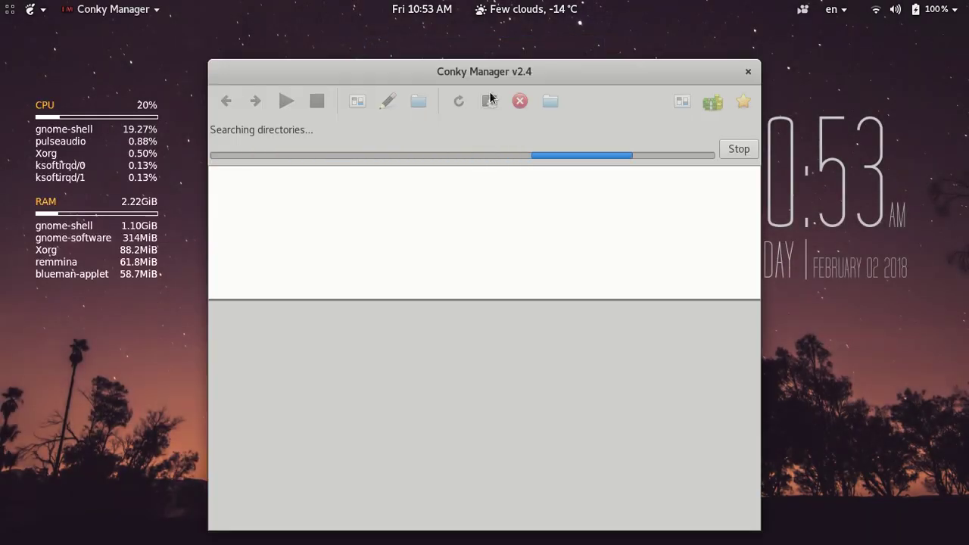
Step: Move and resize Conky Manager, enlarge the widget list, and preview Semplice_Conky/Simple_Rc
left_click_drag(495, 81, 487, 65)
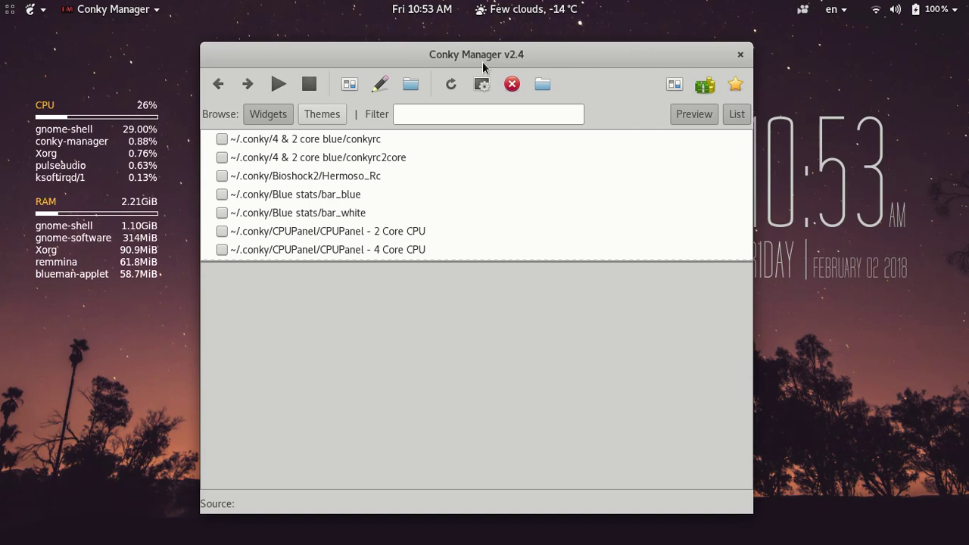
left_click_drag(483, 66, 465, 52)
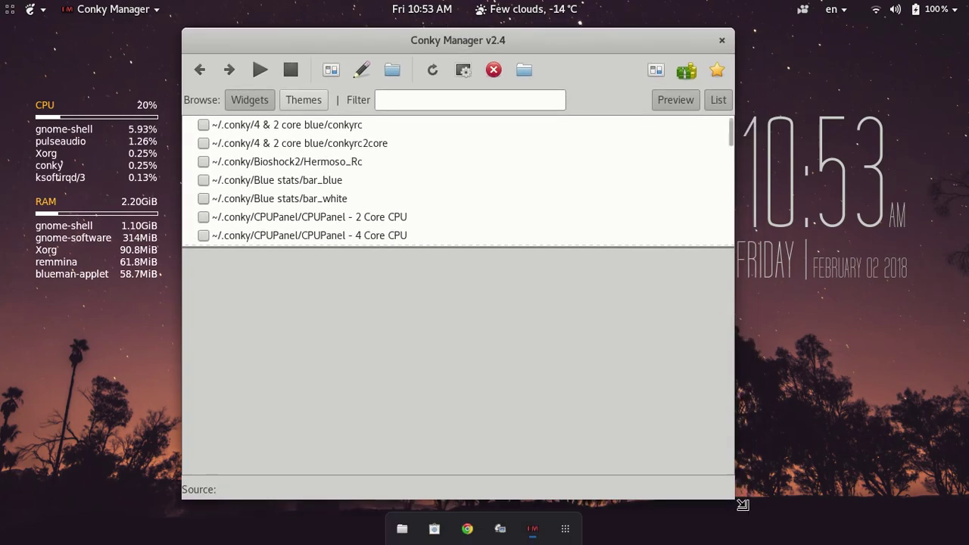
left_click_drag(744, 502, 821, 515)
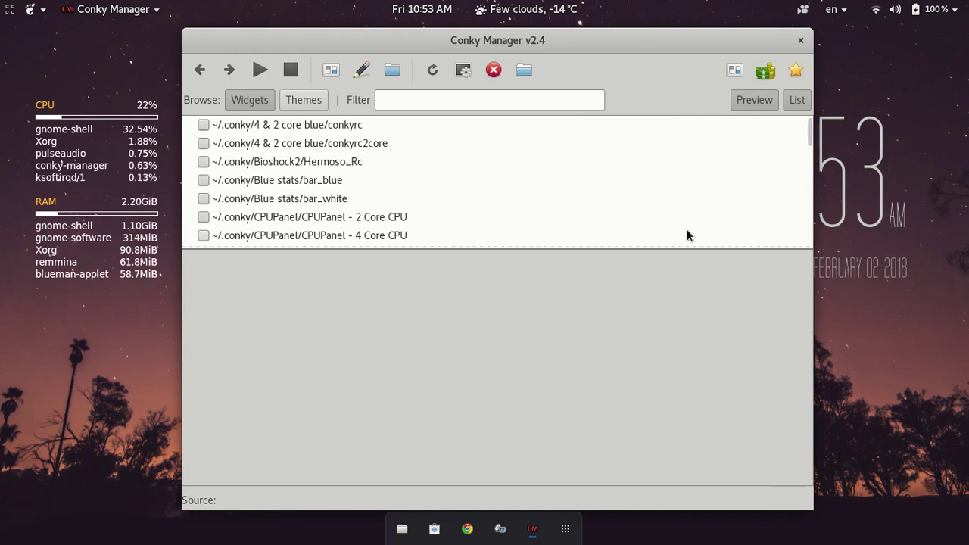
left_click_drag(681, 258, 680, 347)
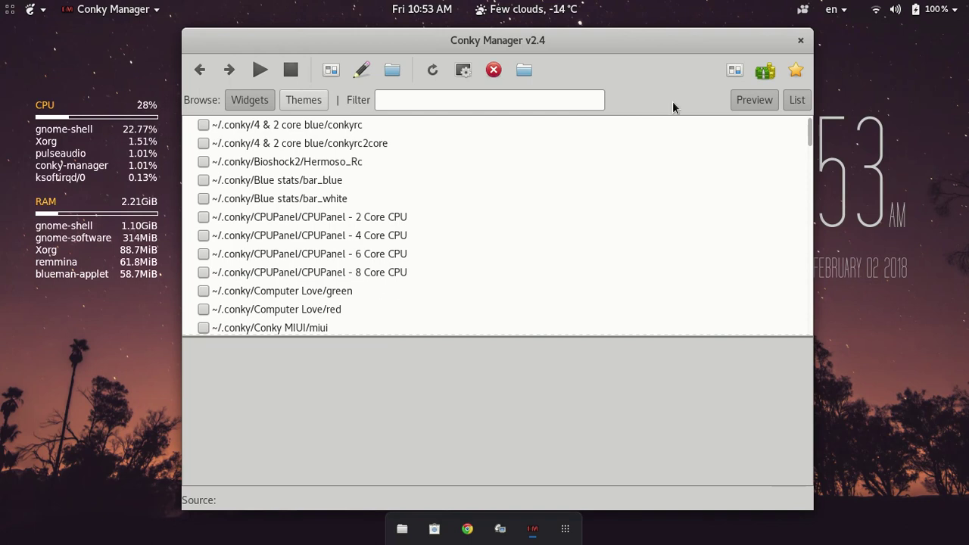
left_click_drag(816, 37, 740, 59)
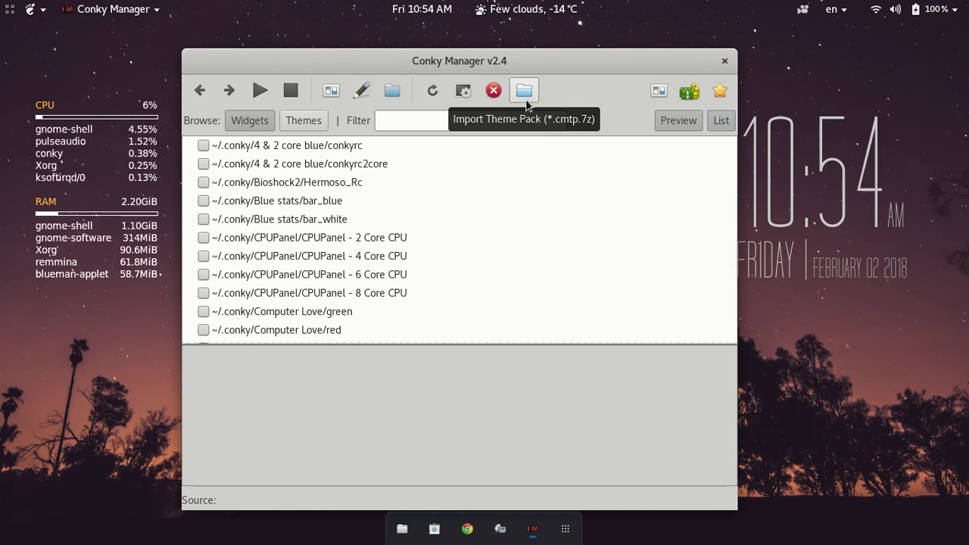
scroll(333, 220, "down", 15)
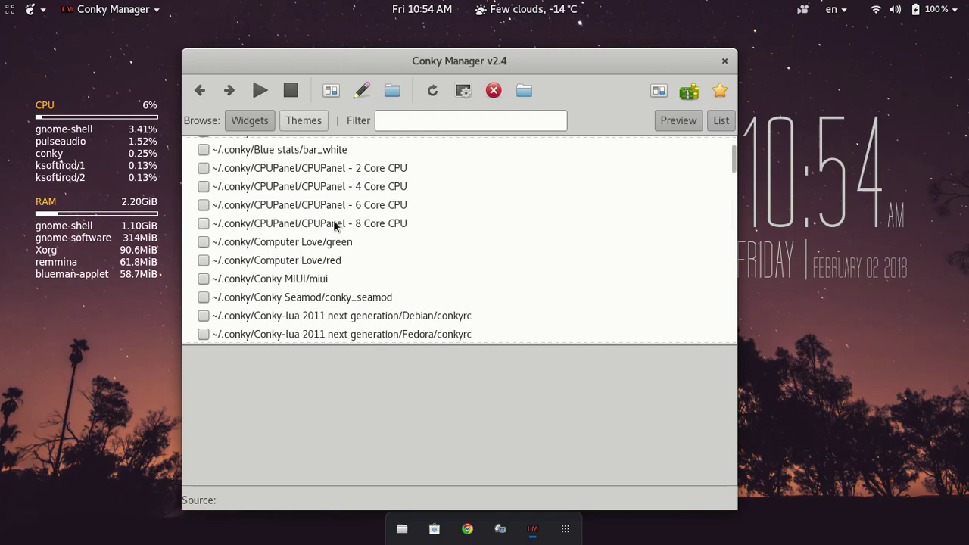
scroll(333, 220, "up", 15)
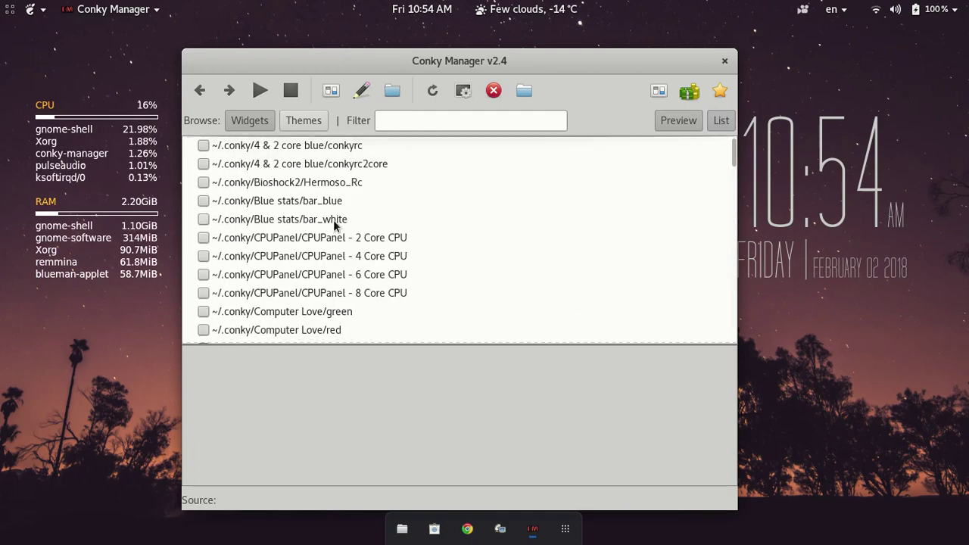
scroll(333, 219, "down", 6)
scroll(334, 221, "down", 8)
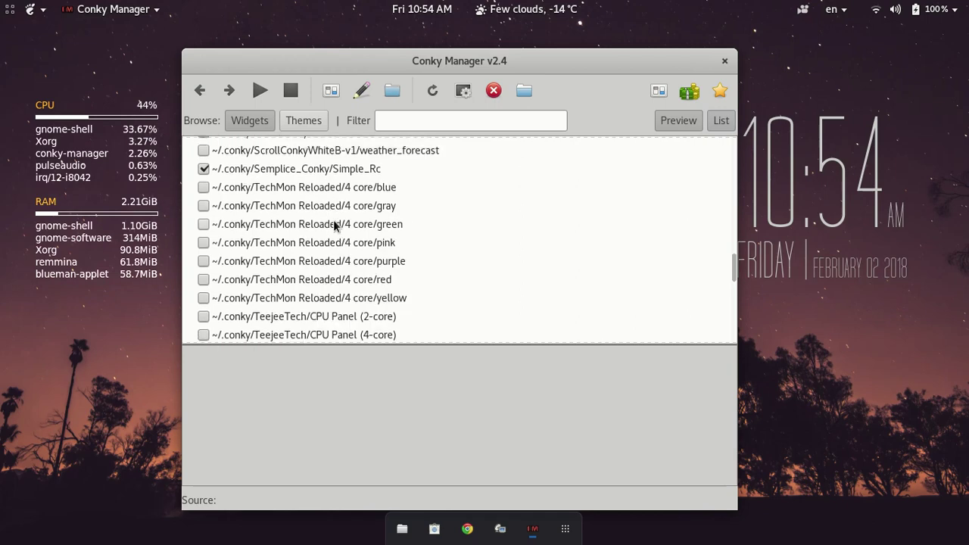
left_click(354, 170)
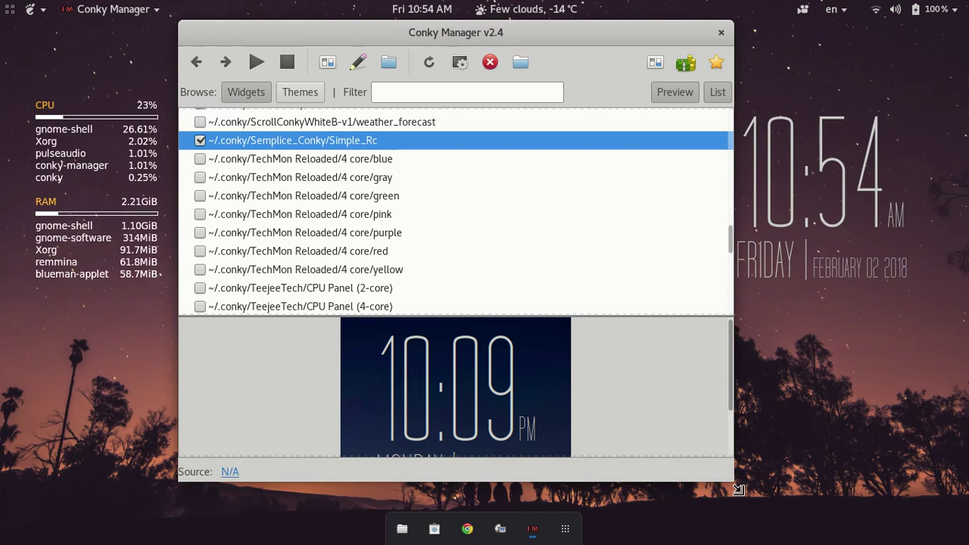
Step: Make Conky Manager taller, enlarge the preview pane to show the whole Simple_Rc clock, and shift it left
left_click_drag(732, 482, 737, 522)
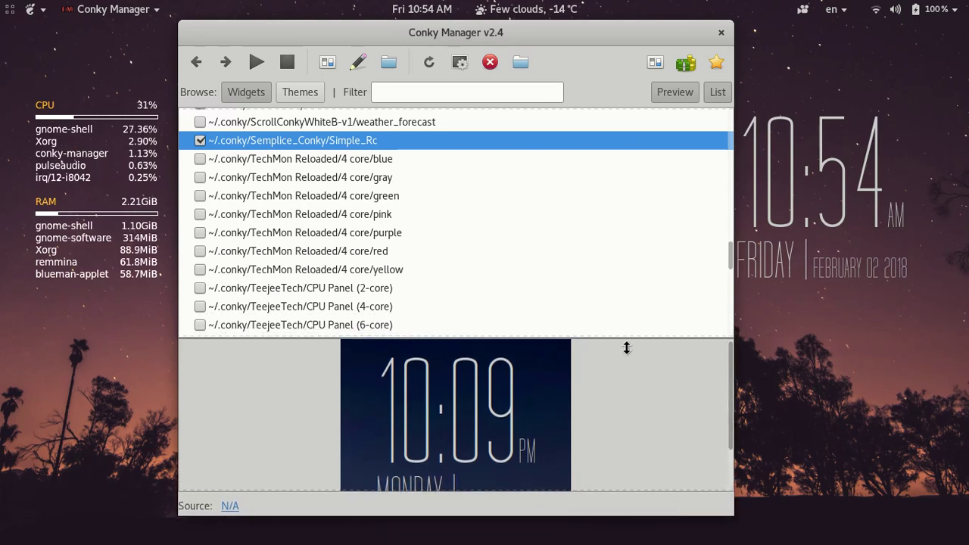
left_click_drag(627, 348, 617, 275)
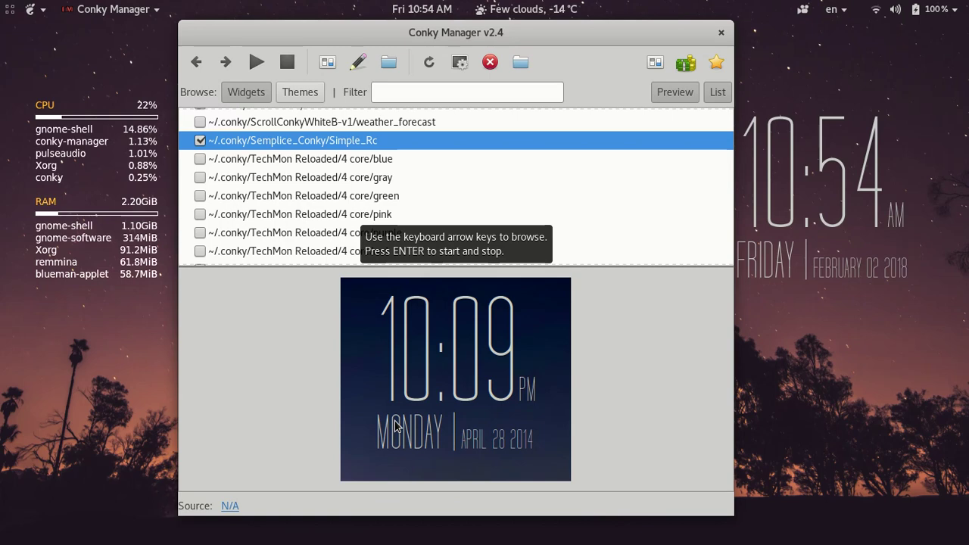
left_click_drag(648, 38, 613, 37)
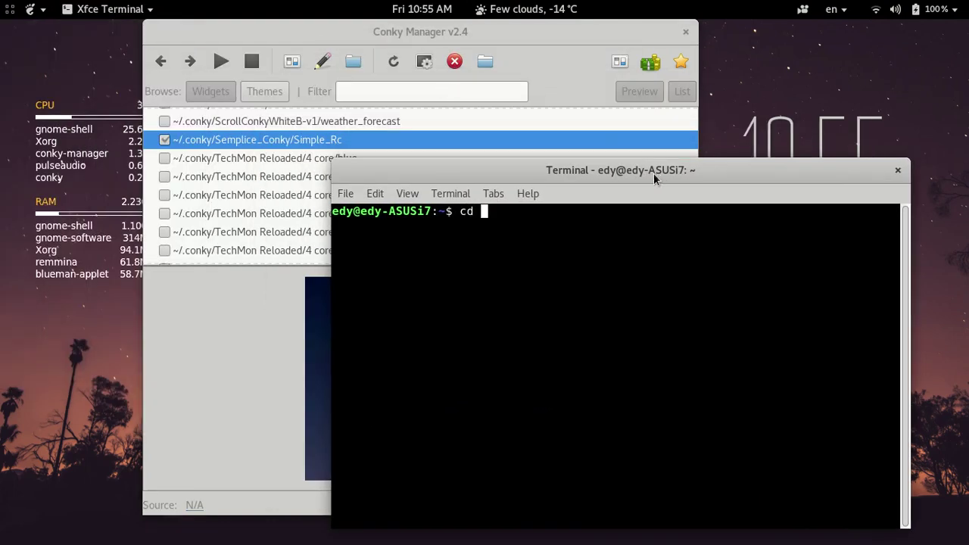
Step: Run cd to ~/.conky/Semplice_Conky/Simple_Rc using tab completion
type("~/")
key("BackSpace")
key("BackSpace")
type("~")
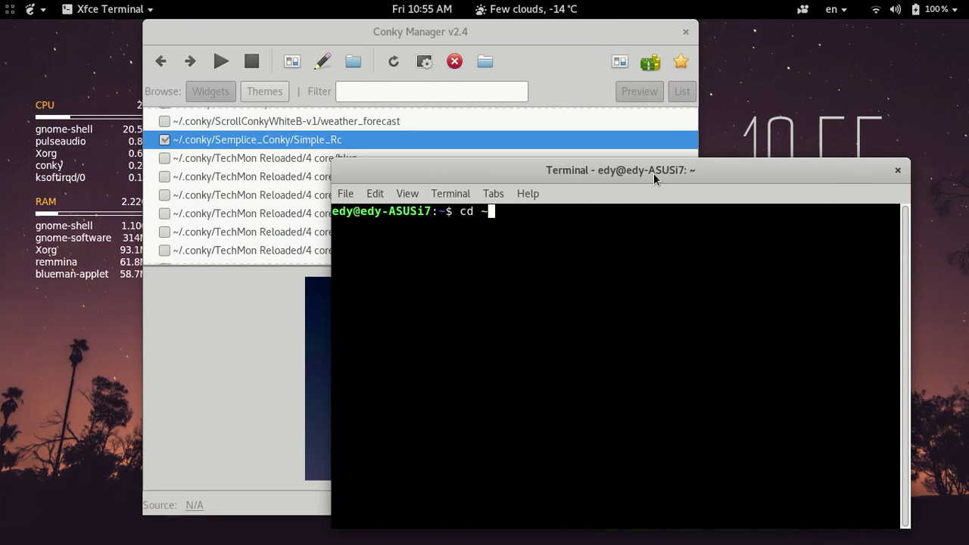
type("/.conky/")
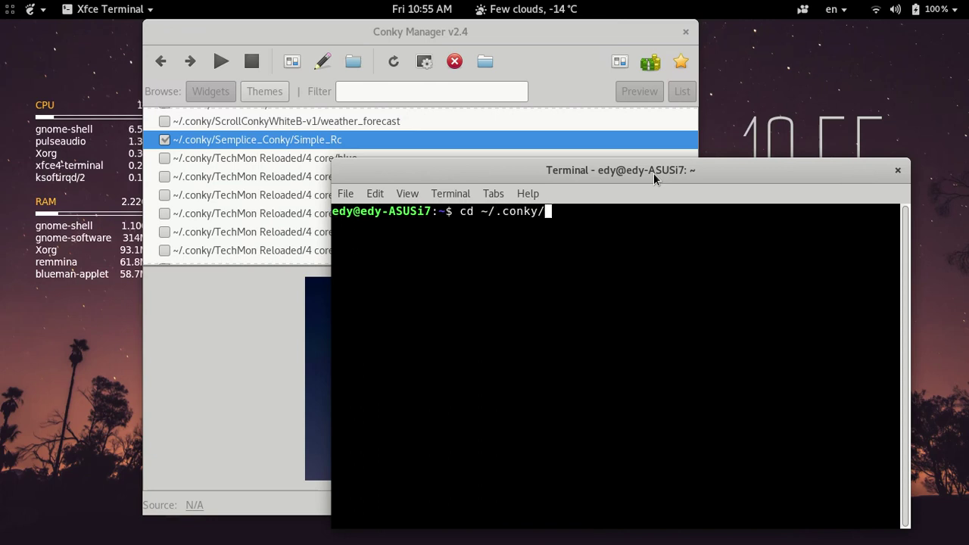
type("Semplice_C")
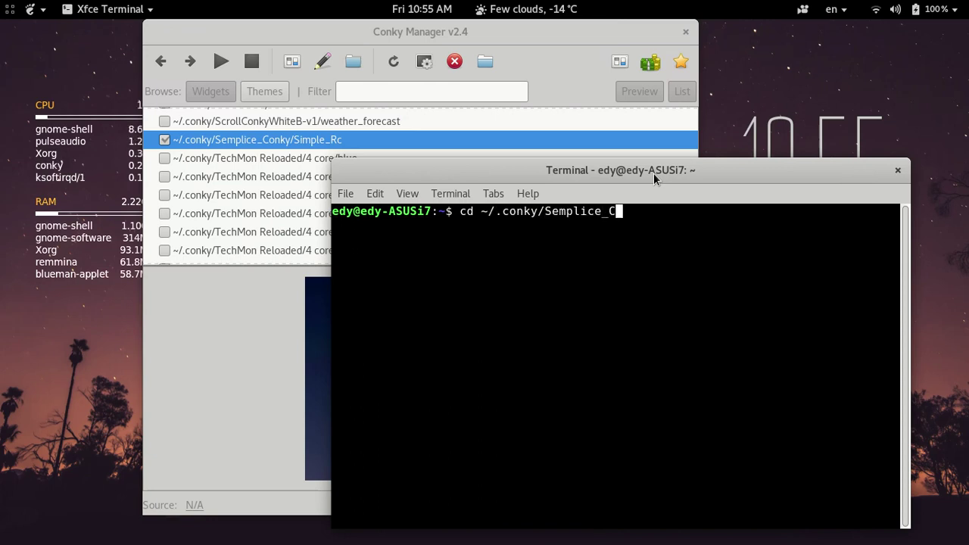
key("Tab")
type("Simpl")
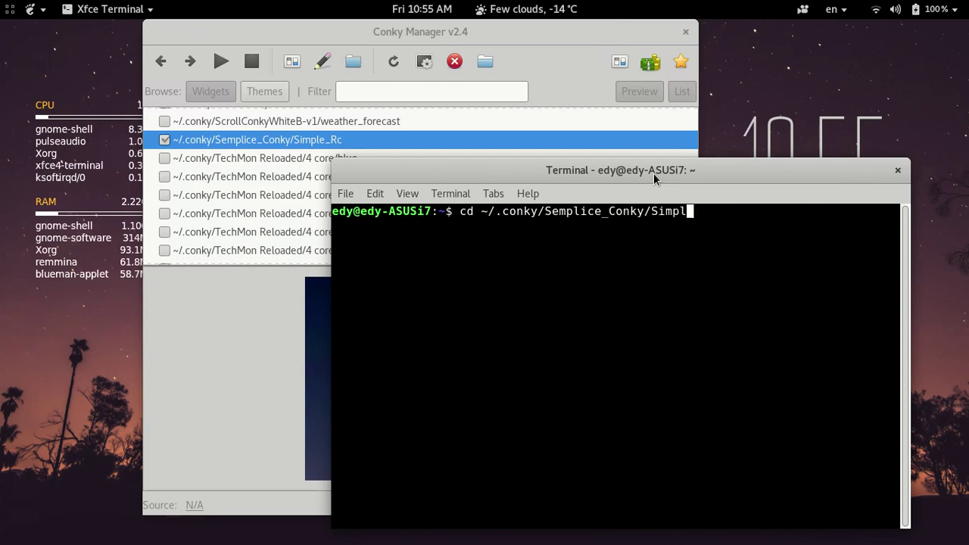
key("Tab")
key("Return")
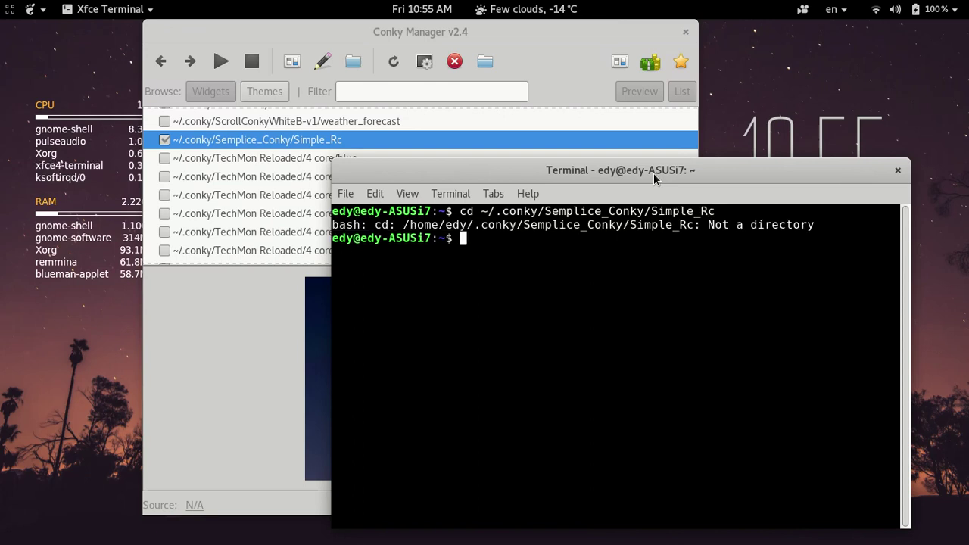
Step: Correct the path to enter ~/.conky/Semplice_Conky and list its files with ls
key("Up")
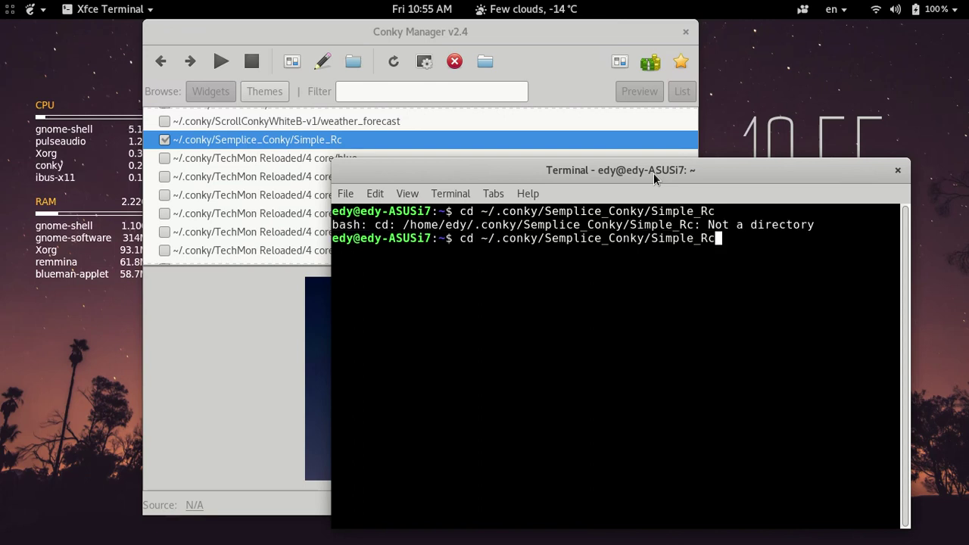
key("BackSpace")
key("BackSpace")
key("BackSpace")
key("BackSpace")
key("BackSpace")
key("BackSpace")
key("BackSpace")
key("BackSpace")
key("BackSpace")
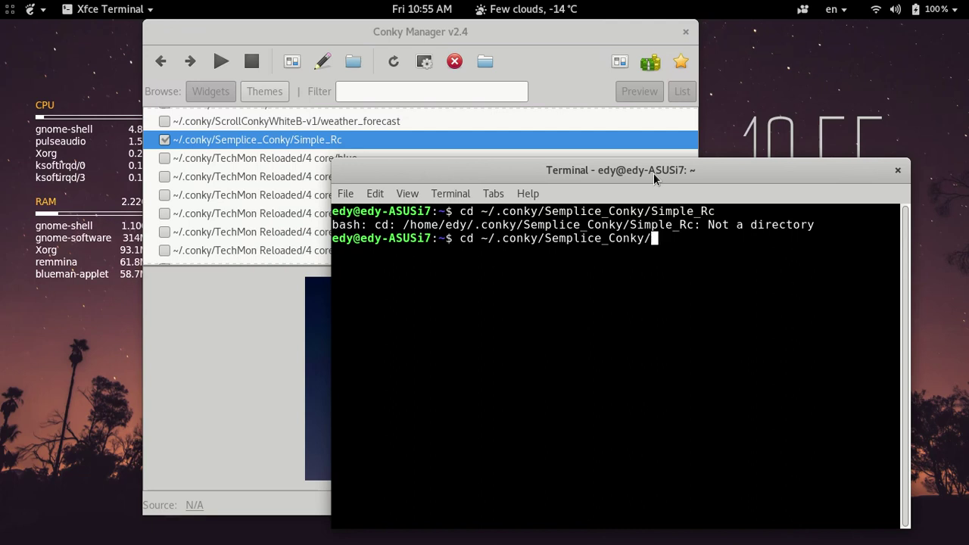
key("BackSpace")
key("Return")
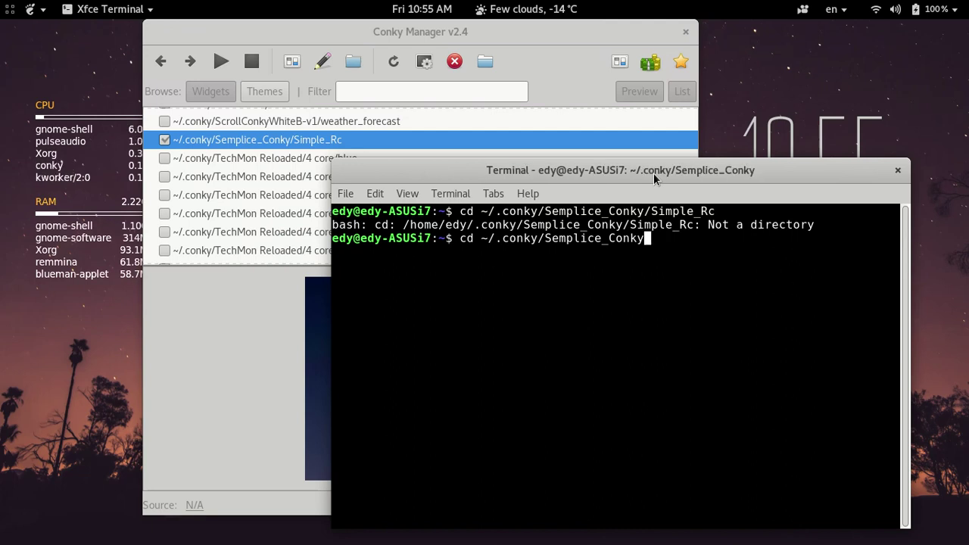
type("ls")
key("Return")
Step: Print Simple_Rc with cat and highlight its own_window_type desktop setting
type("ls -l")
key("Return")
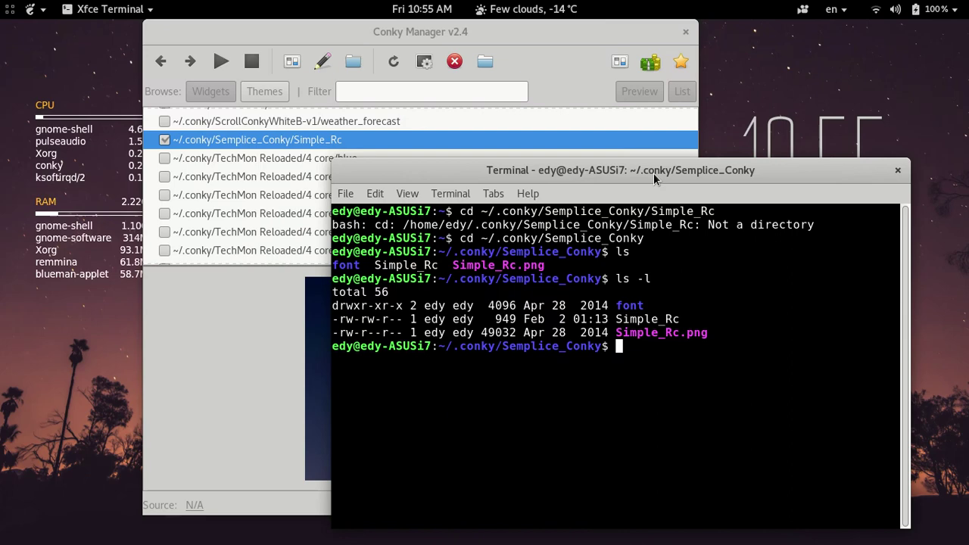
type("cat Simple_")
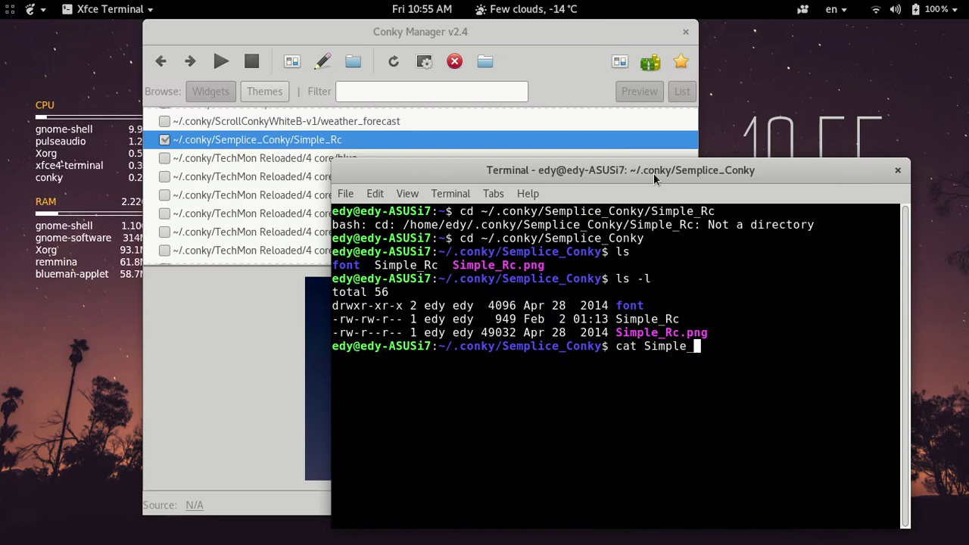
type("Rc")
key("Return")
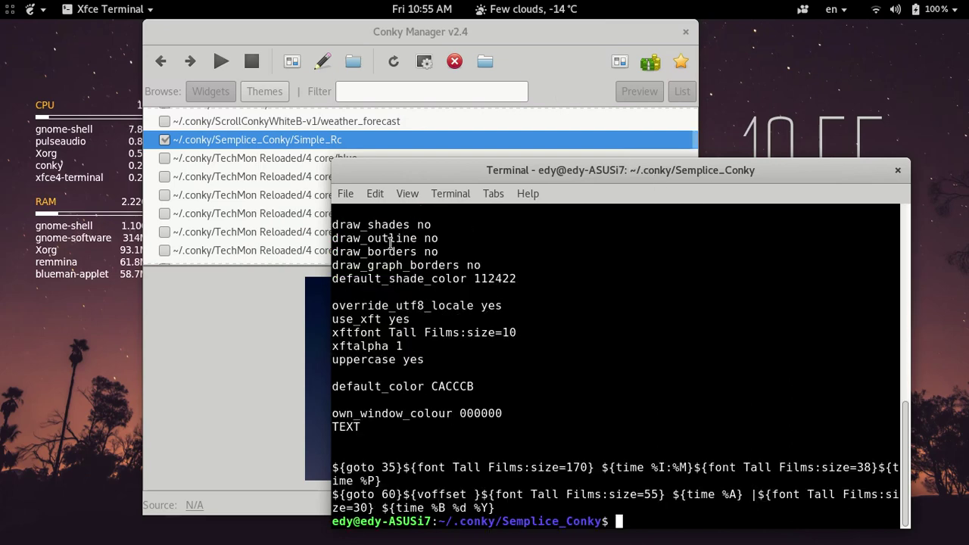
scroll(362, 359, "up", 5)
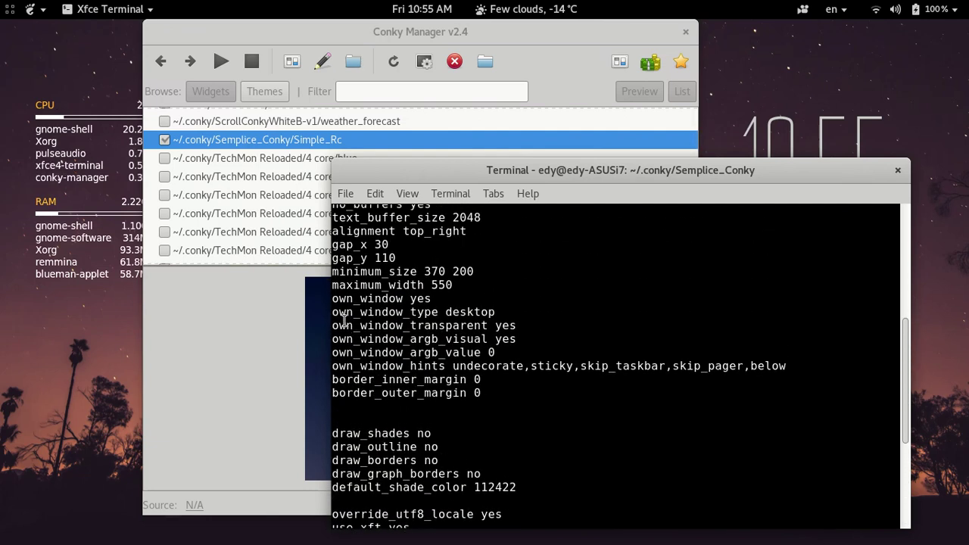
left_click_drag(333, 312, 515, 312)
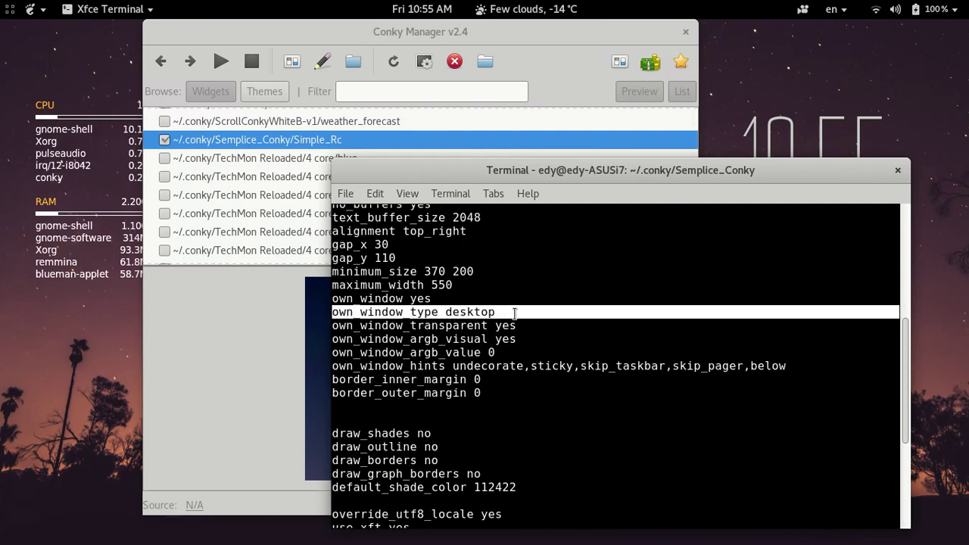
left_click(511, 313)
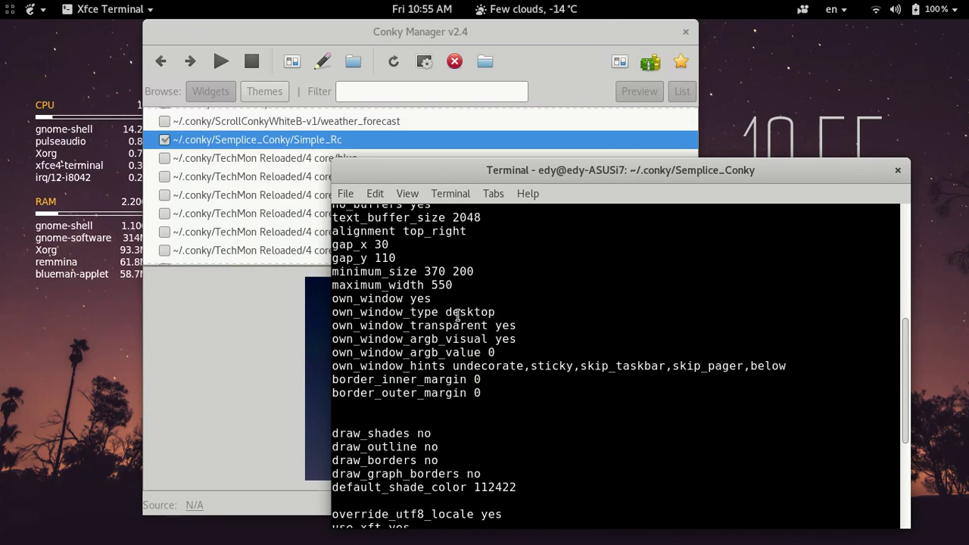
left_click_drag(453, 312, 530, 316)
left_click(531, 319)
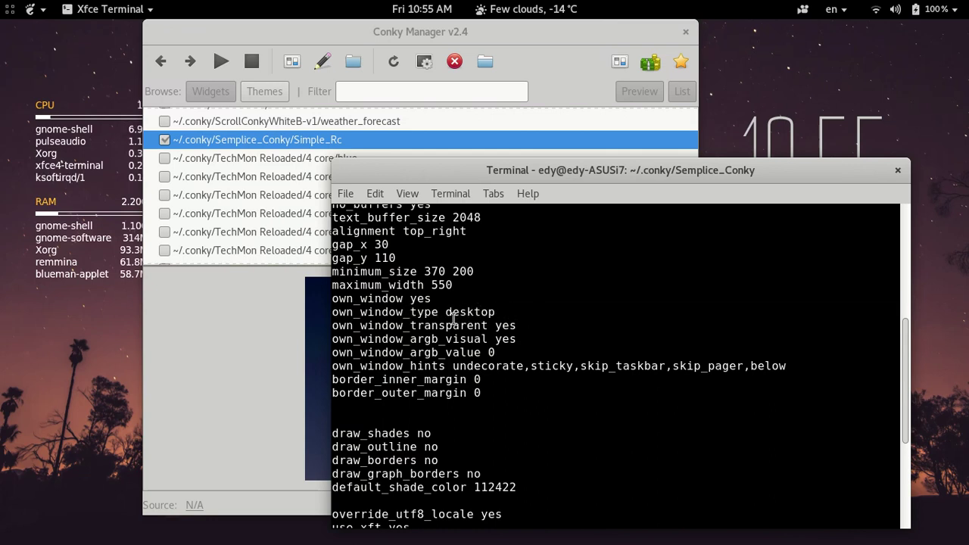
left_click_drag(452, 312, 512, 317)
left_click(511, 318)
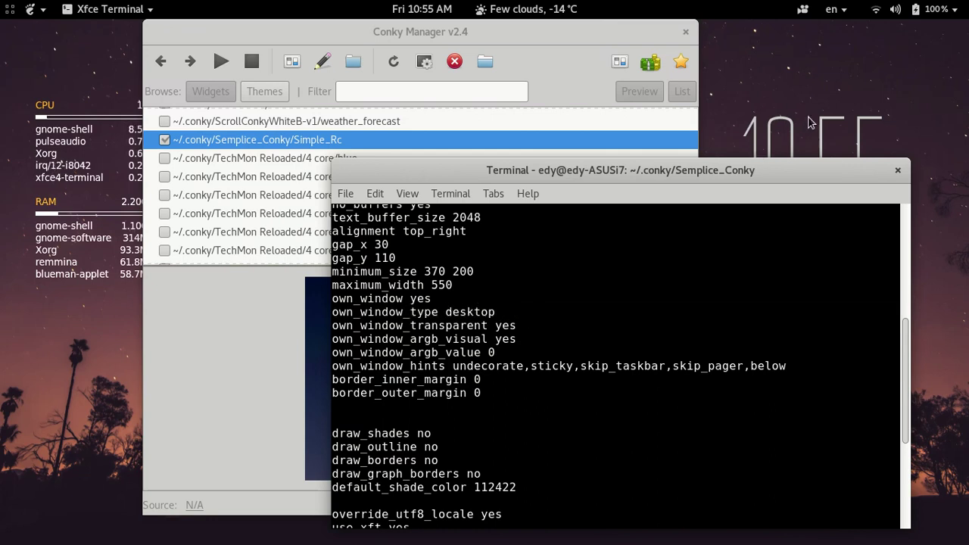
Step: Highlight the config's two time-display lines and the desktop value, then bring Conky Manager forward
scroll(573, 333, "down", 5)
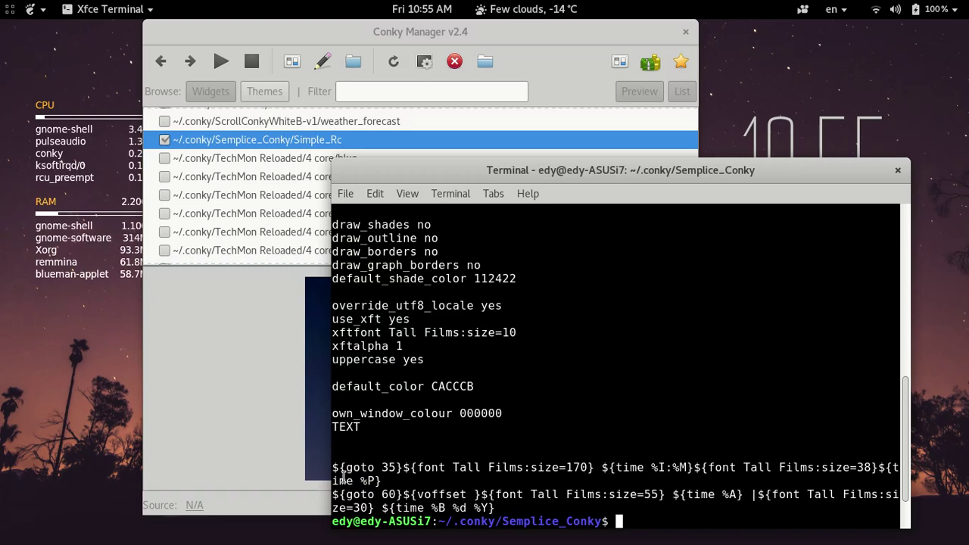
left_click_drag(342, 475, 499, 515)
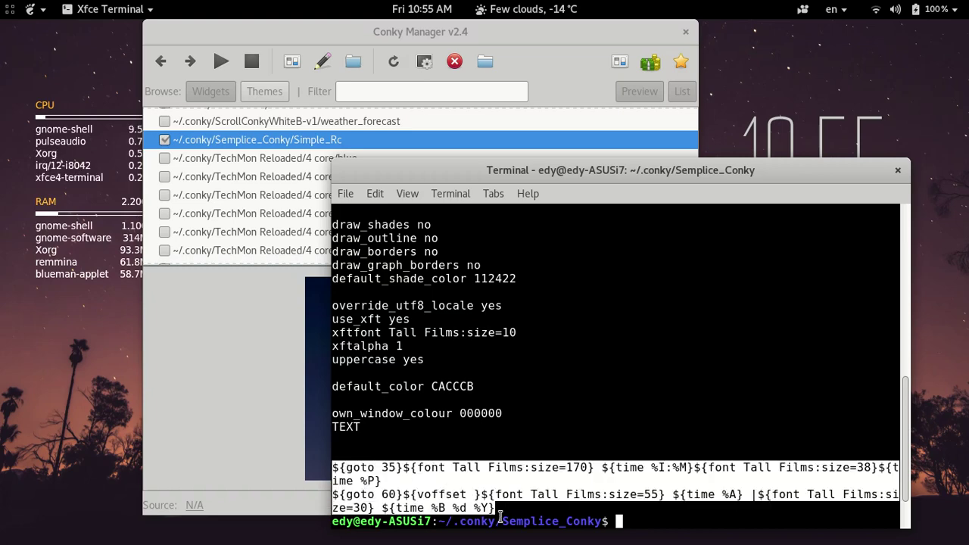
left_click(499, 508)
scroll(500, 507, "up", 5)
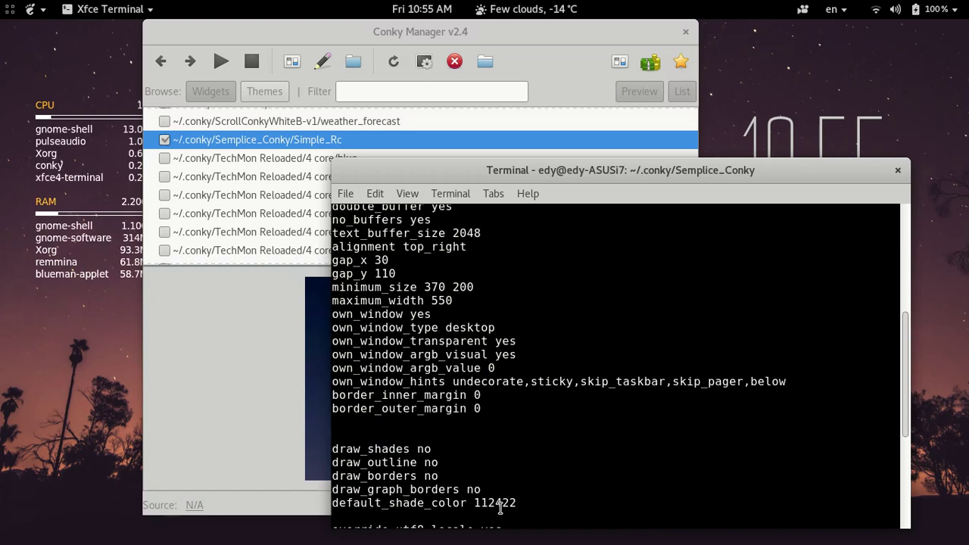
double_click(454, 333)
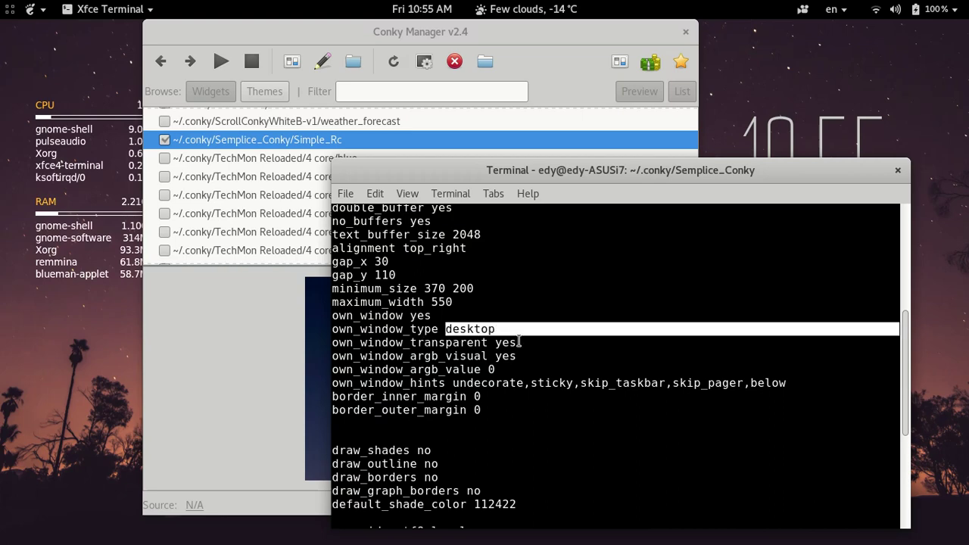
left_click(504, 341)
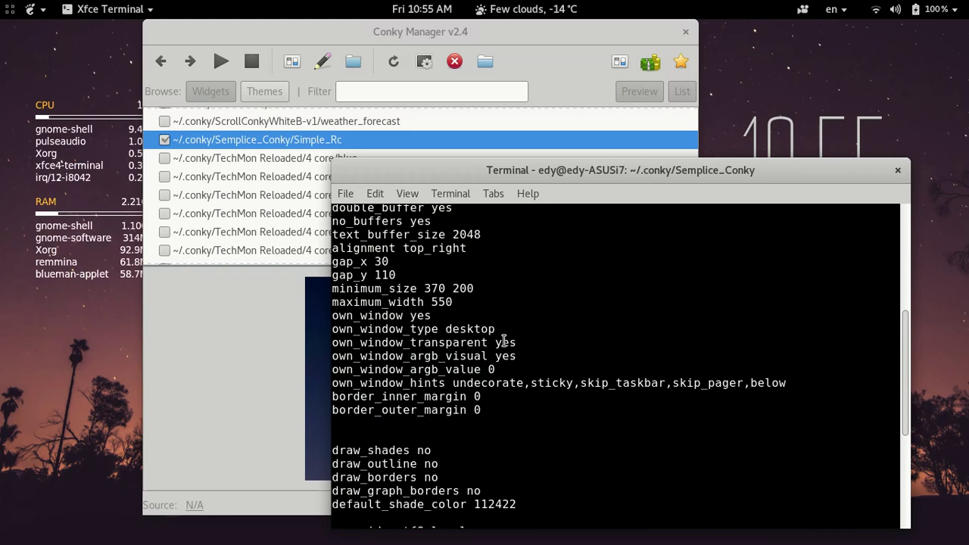
scroll(504, 342, "down", 5)
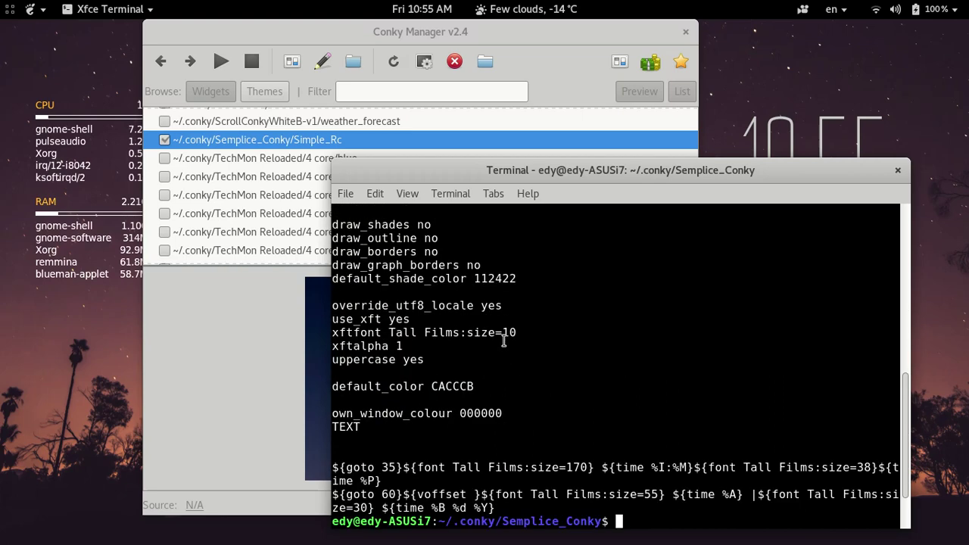
left_click_drag(412, 30, 505, 33)
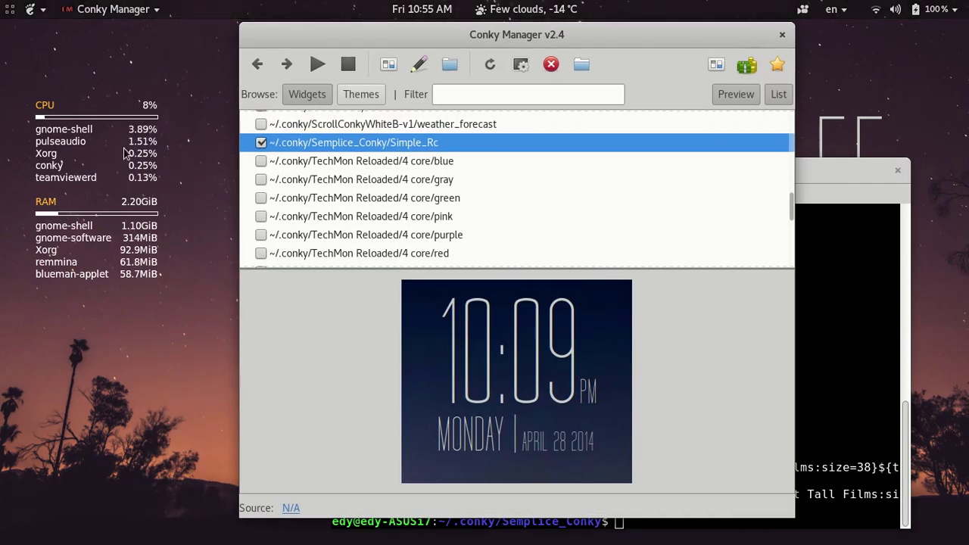
Step: Preview the TeejeeTech Process Panel widget and bring the terminal to the front
scroll(550, 156, "down", 3)
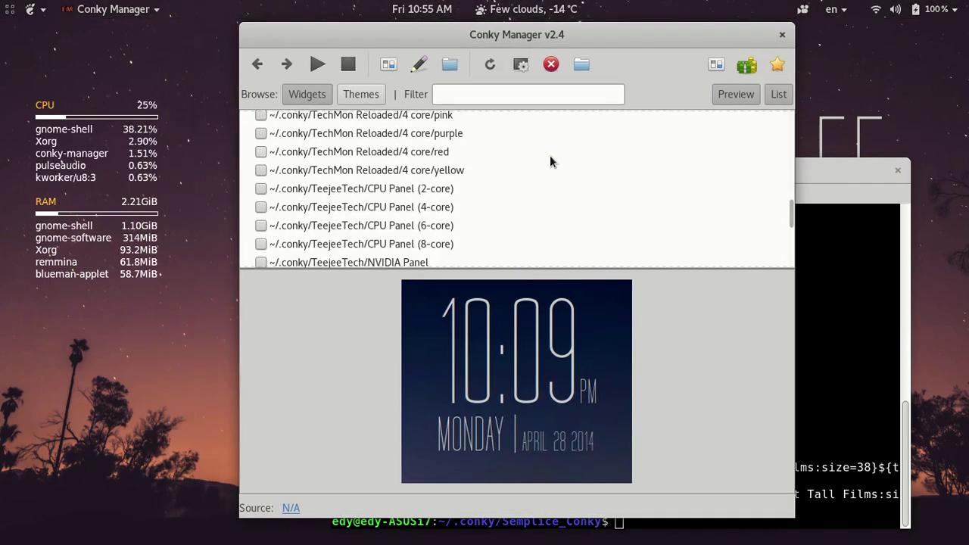
scroll(549, 159, "down", 3)
left_click(414, 215)
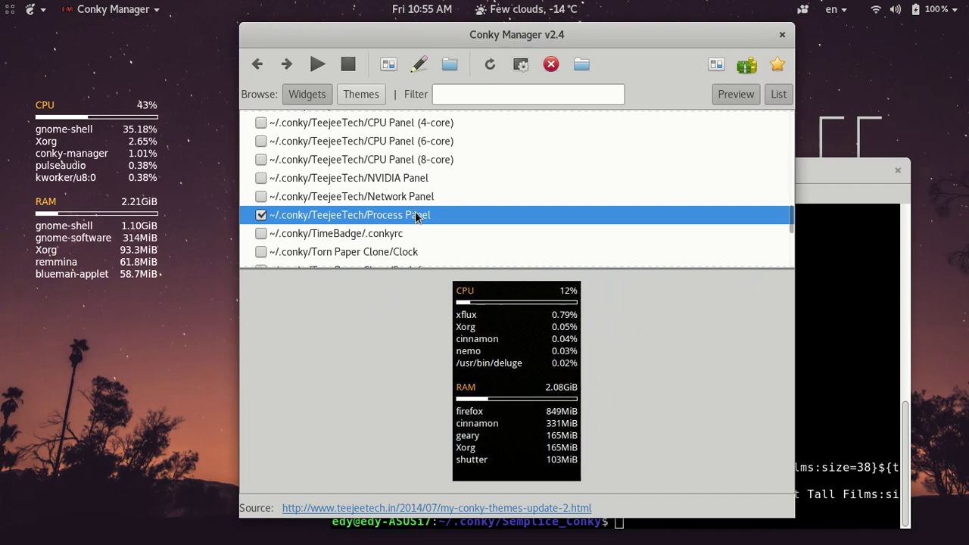
left_click_drag(532, 37, 456, 34)
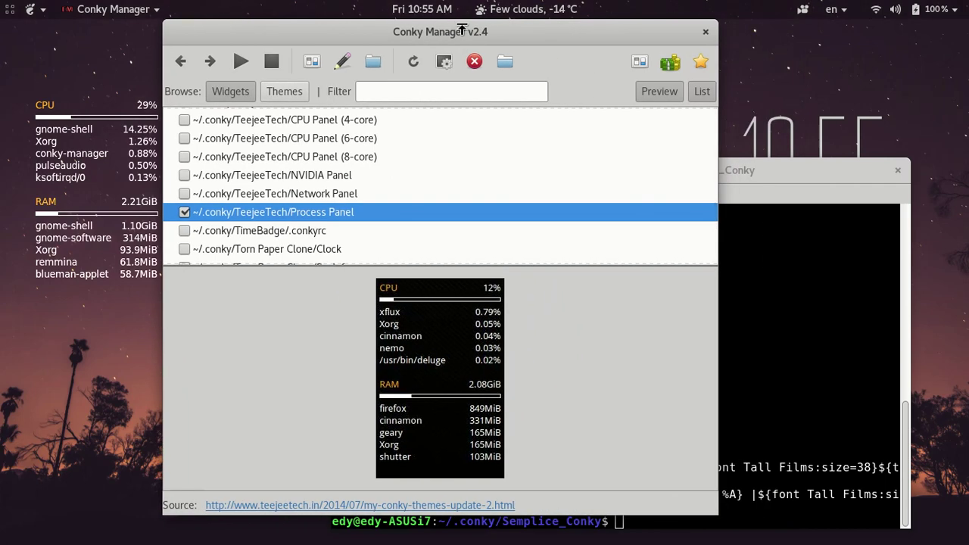
left_click(767, 174)
Step: Move into the TeejeeTech folder with cd .. and cd TeejeeTech, then list it with ls -l
type("cd ..")
key("Return")
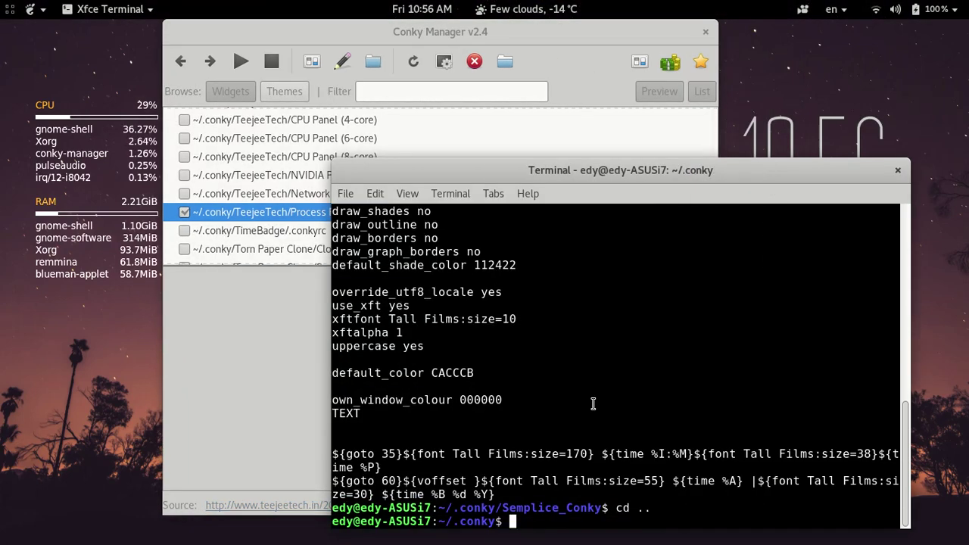
type("cd ")
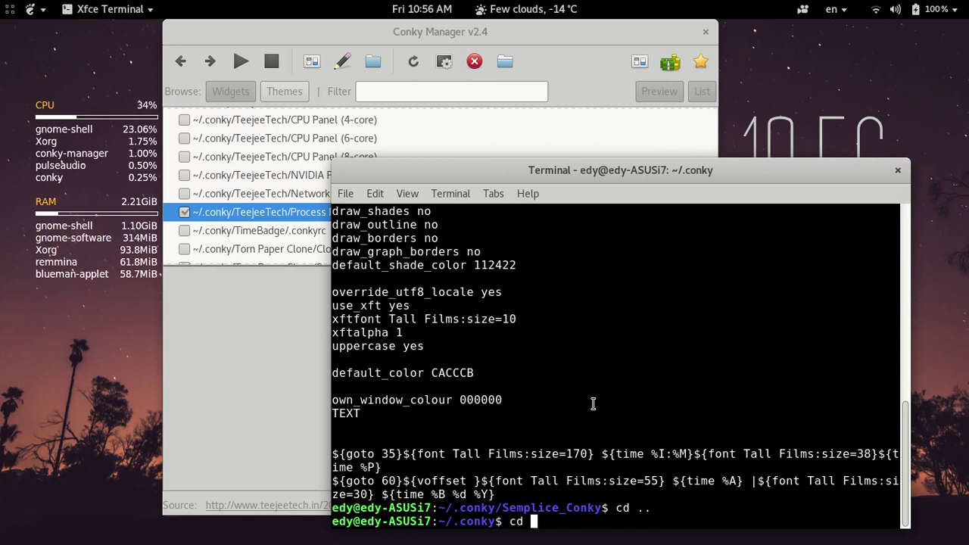
type("Tee")
key("Tab")
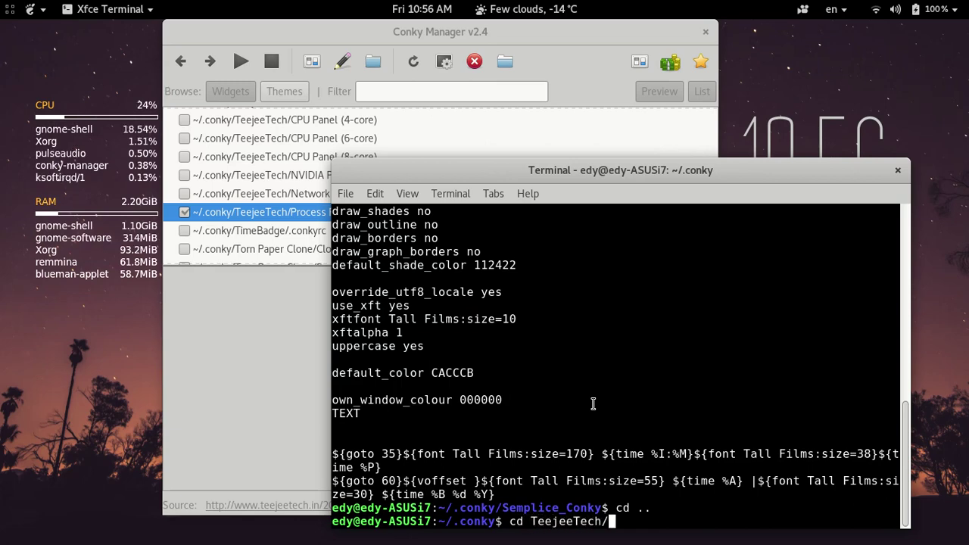
key("Return")
type("ls -l")
key("Return")
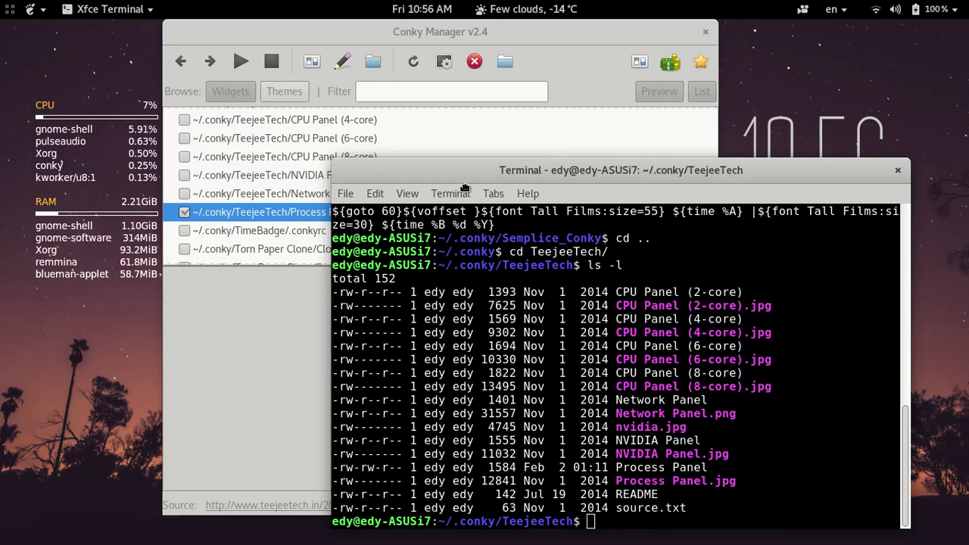
mouse_move(468, 182)
left_mouse_down()
mouse_move(578, 182)
mouse_move(478, 174)
left_mouse_up()
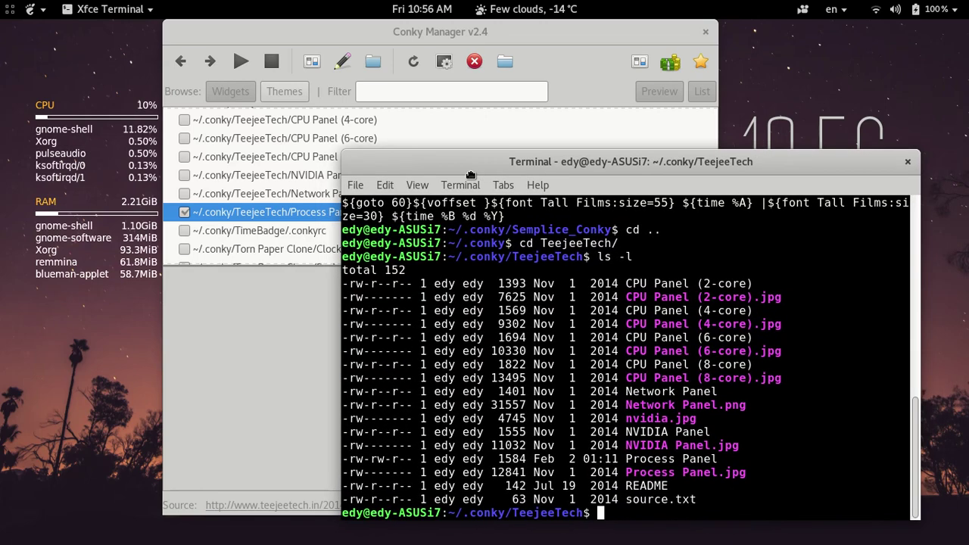
Step: Print the Process Panel config with cat, escaping the space as Process\ Panel
type("cat Process Panel")
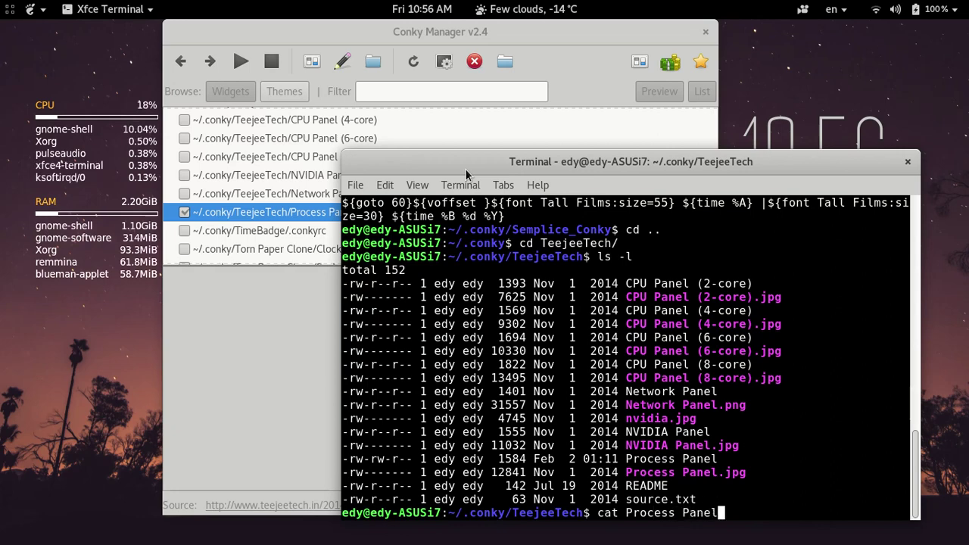
key("Return")
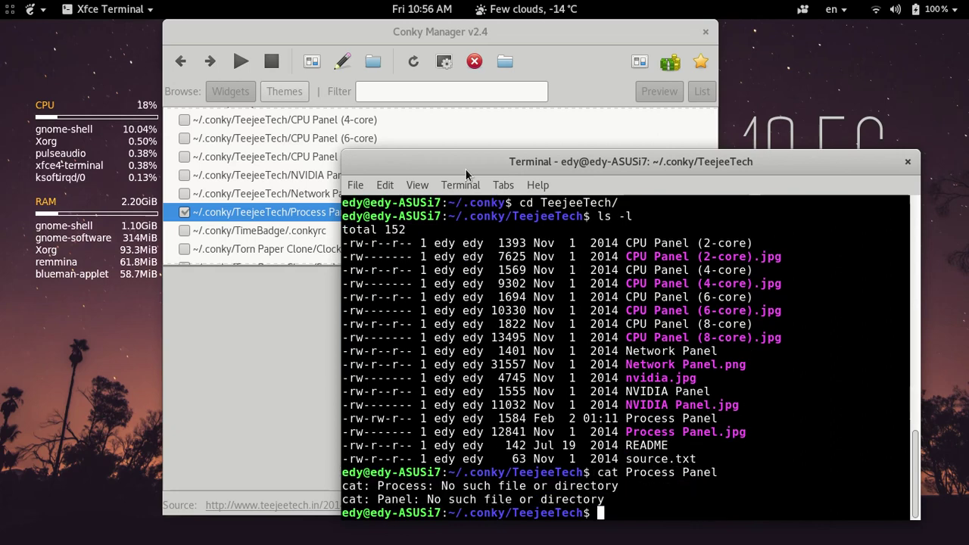
key("Up")
key("Left")
key("Left")
key("Left")
key("Left")
key("Left")
key("Left")
key("Left")
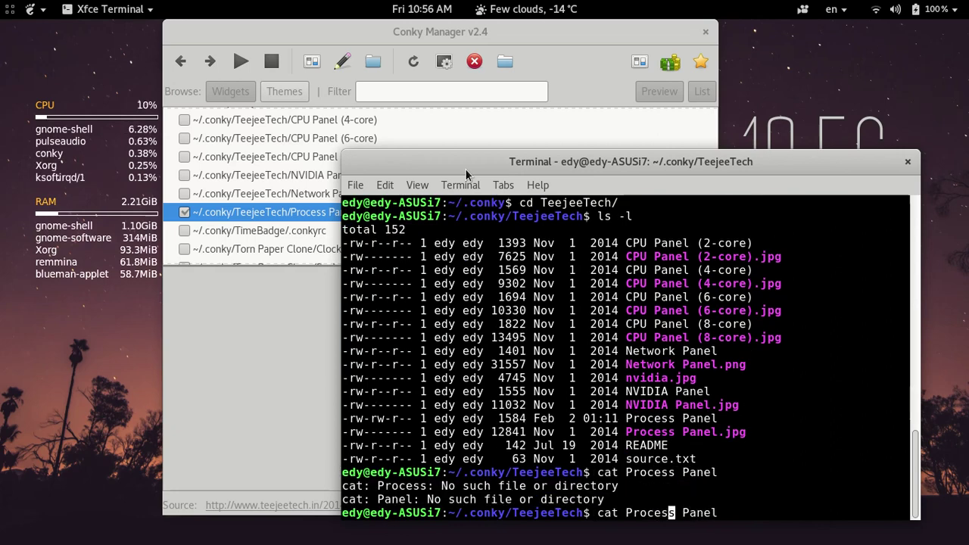
key("Right")
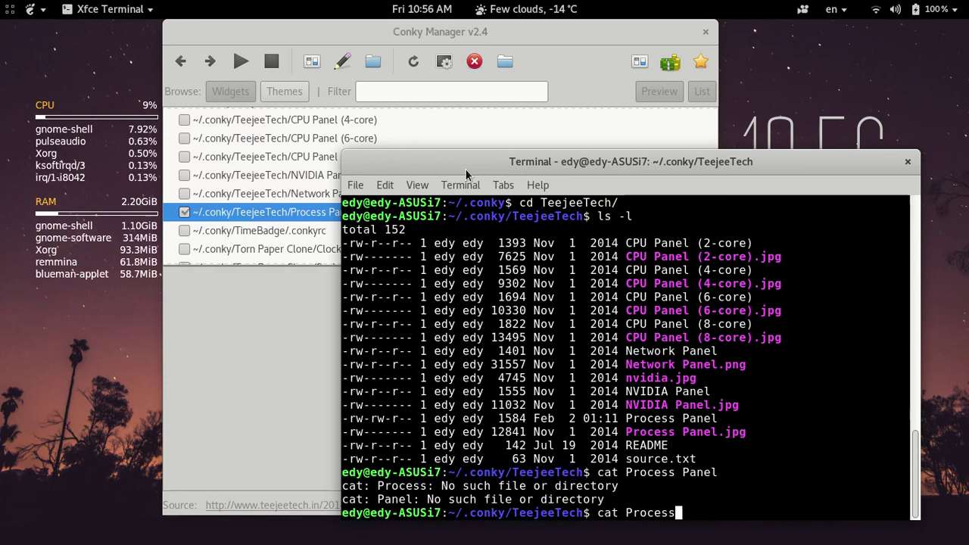
type("\\")
key("End")
key("Return")
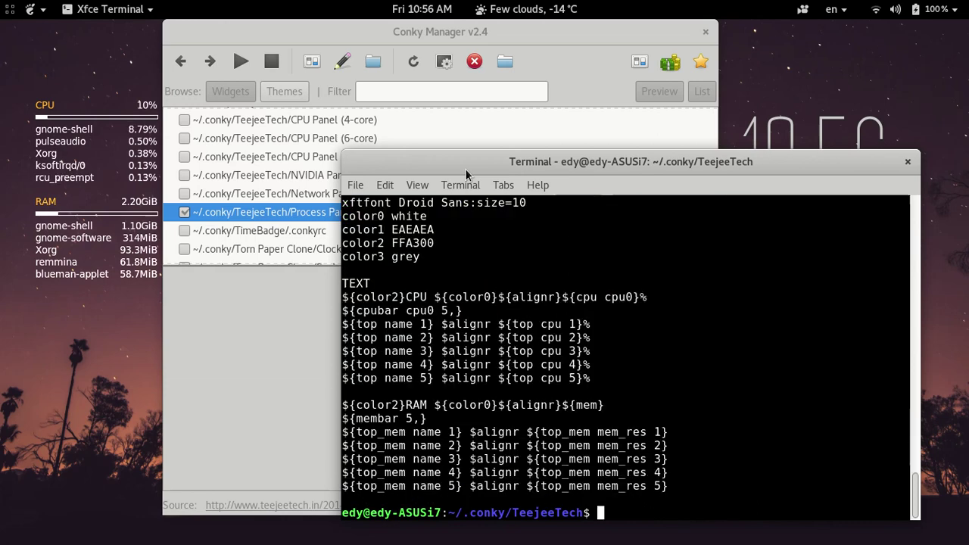
Step: Highlight the config's own_window_type normal line, then close the terminal with Alt+F4
scroll(502, 284, "up", 8)
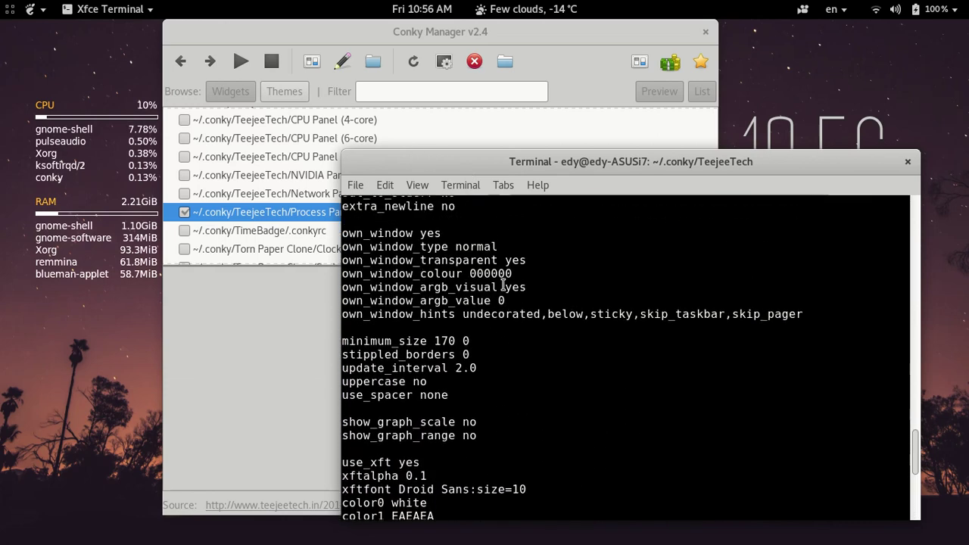
scroll(503, 284, "up", 1)
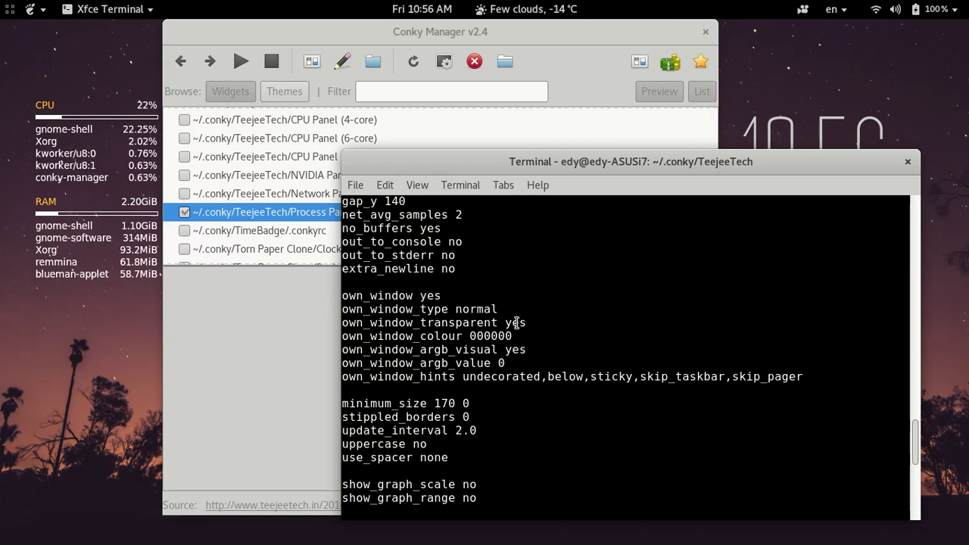
left_click_drag(512, 310, 346, 310)
left_click(443, 366)
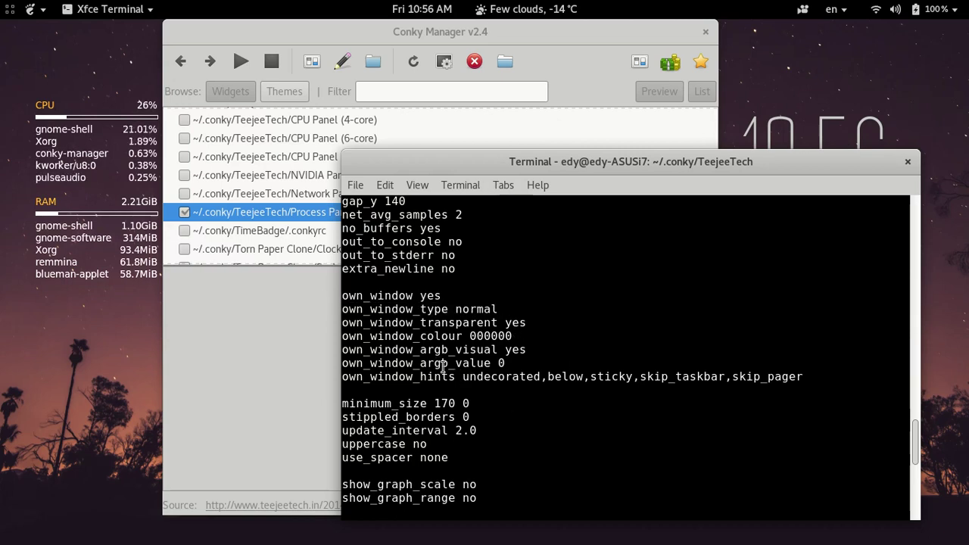
scroll(443, 366, "down", 5)
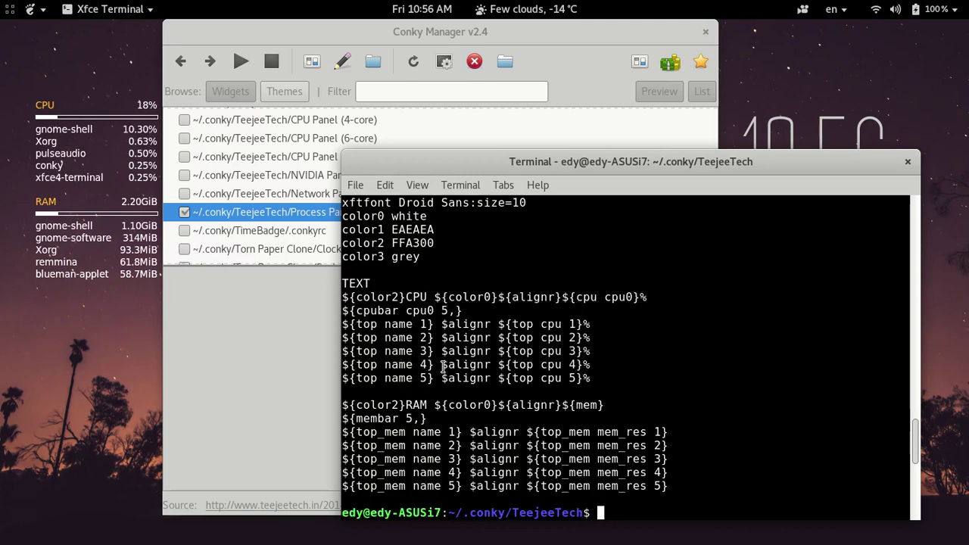
key("alt+F4")
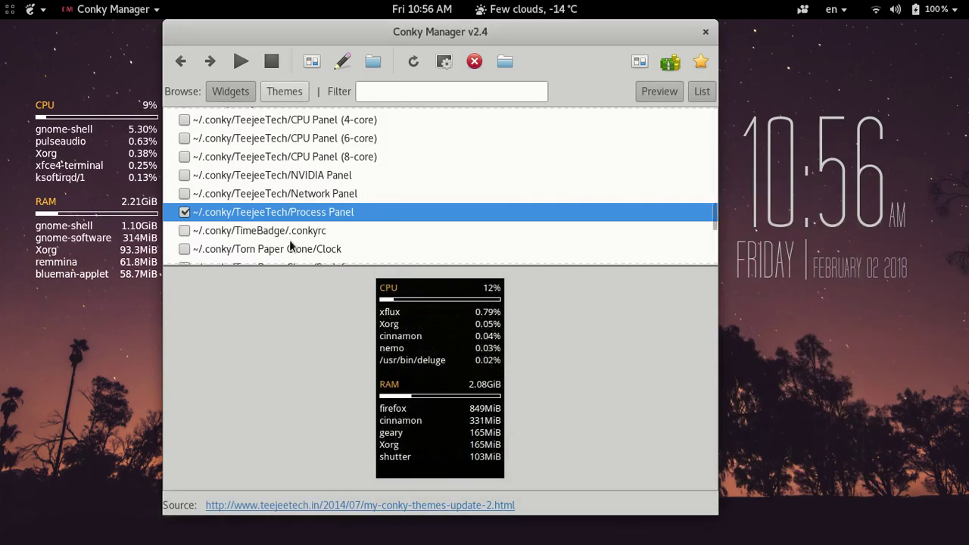
Step: Preview the 4 & 2 core blue conkyrc widget and step down through previews to ConkyWhiteTilesv2/news
scroll(320, 205, "up", 10)
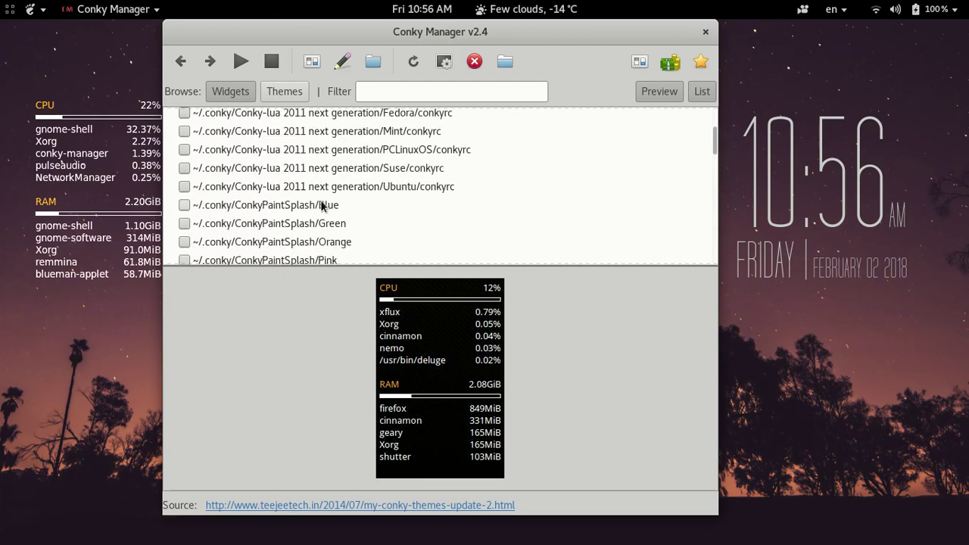
scroll(320, 205, "up", 5)
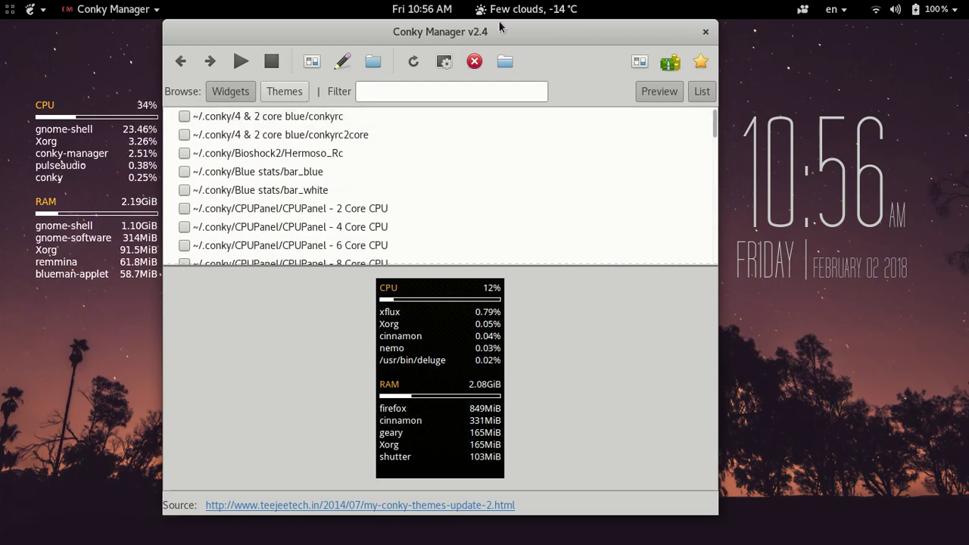
left_click(305, 119)
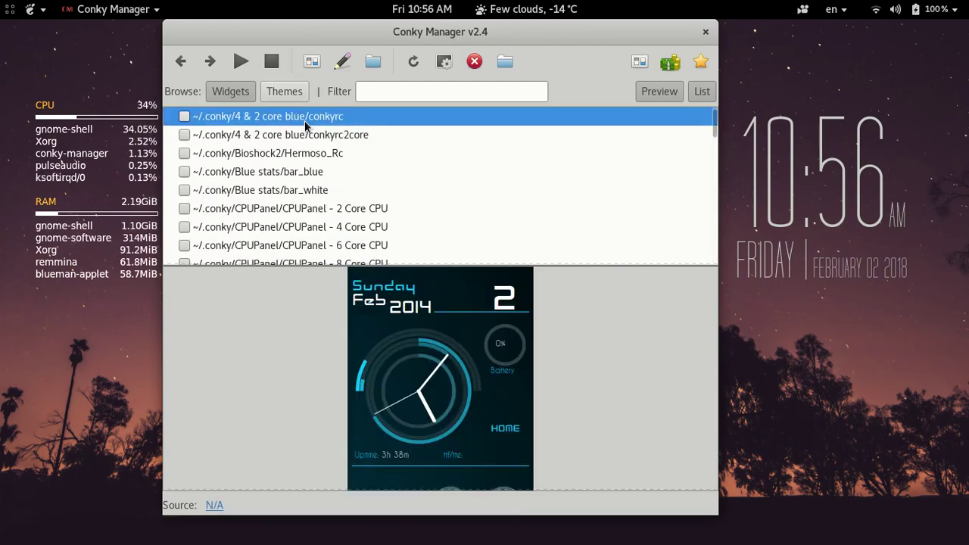
key("Down")
key("Down")
key("Down")
key("Down")
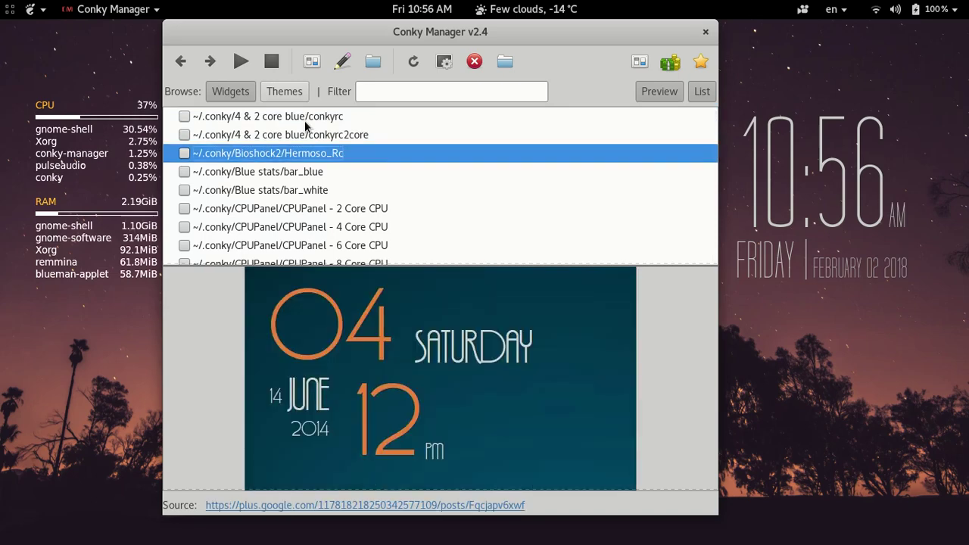
key("Down")
key("Down")
key("Down")
key("Down")
key("Down")
key("Down")
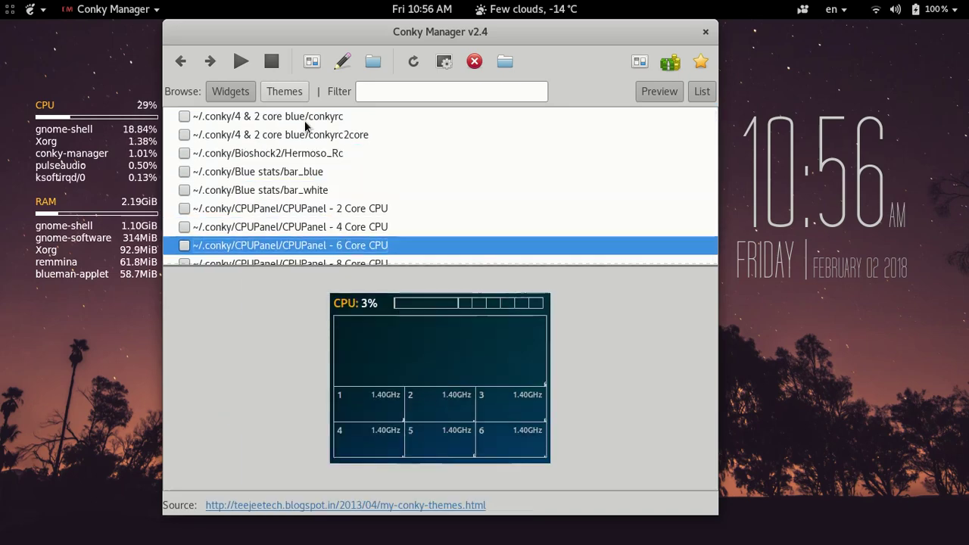
key("Down")
key("Down")
key("Down")
key("Down")
key("Down")
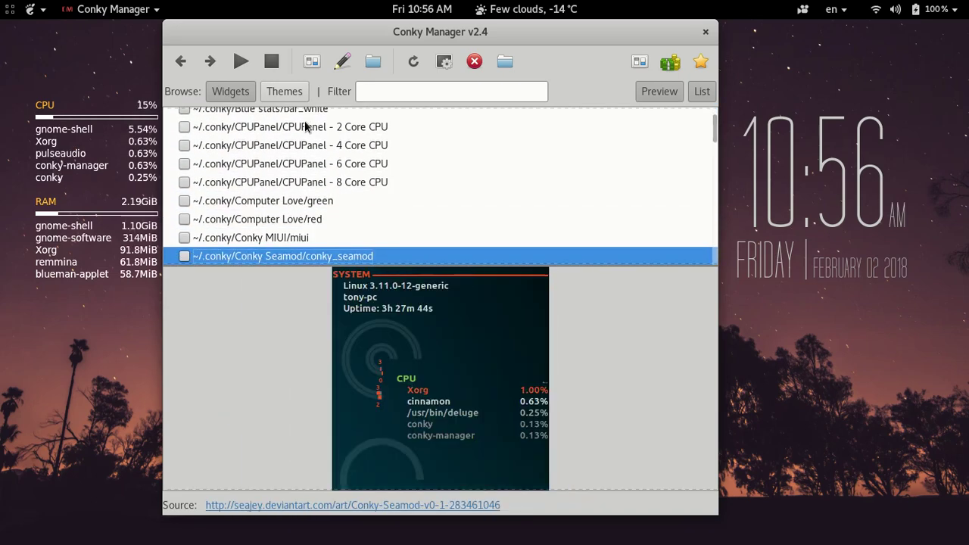
key("Down")
key("Down")
key("Down")
key("Down")
key("Down")
key("Down")
key("Down")
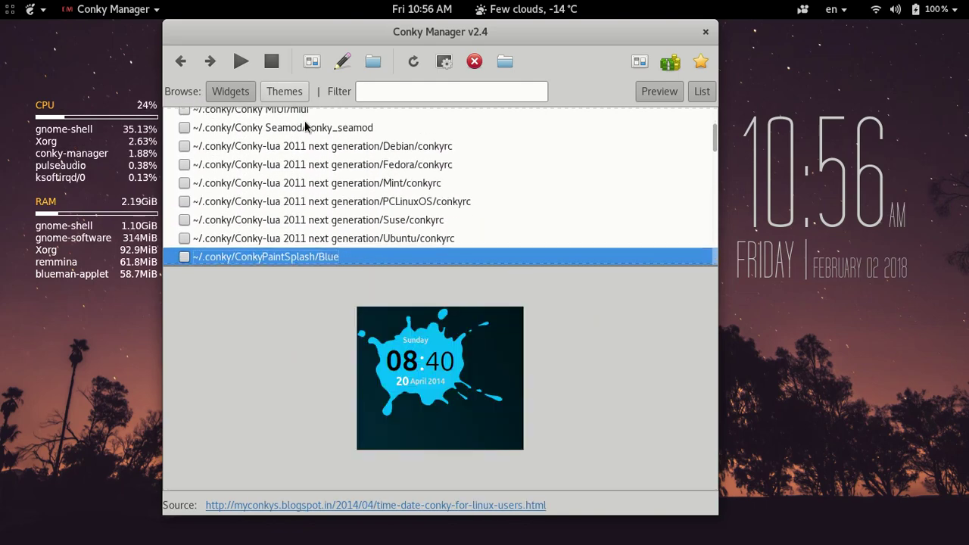
key("Down")
key("Down")
key("Down")
key("Down")
key("Down")
key("Down")
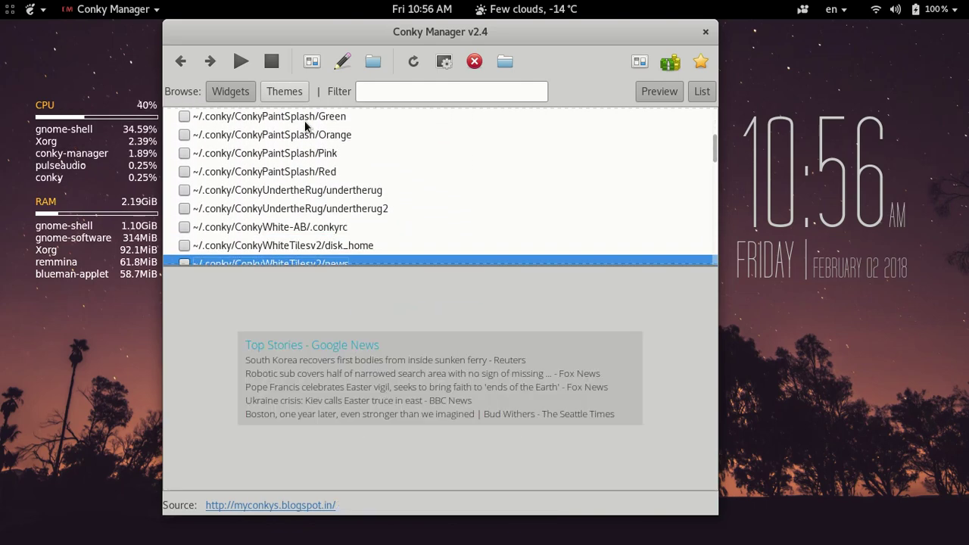
Step: Continue past weather_5days, Cowon Conky/cowon and webupd8 to the Green Apple Desktop/Gotham preview
key("Up")
key("Up")
key("Up")
key("Up")
key("Up")
key("Up")
key("Up")
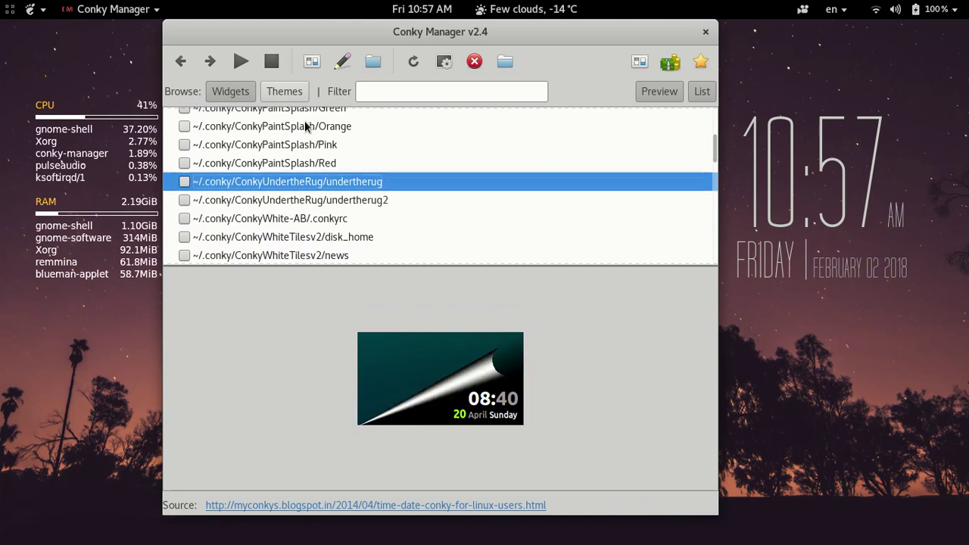
key("Down")
key("Down")
key("Down")
key("Down")
key("Down")
key("Down")
key("Down")
key("Down")
key("Down")
key("Down")
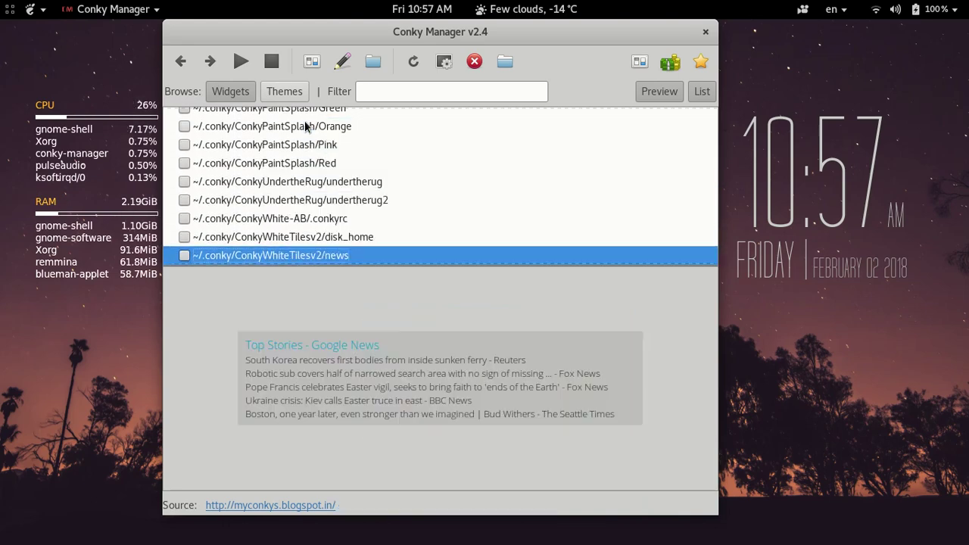
key("Down")
key("Down")
key("Down")
key("Down")
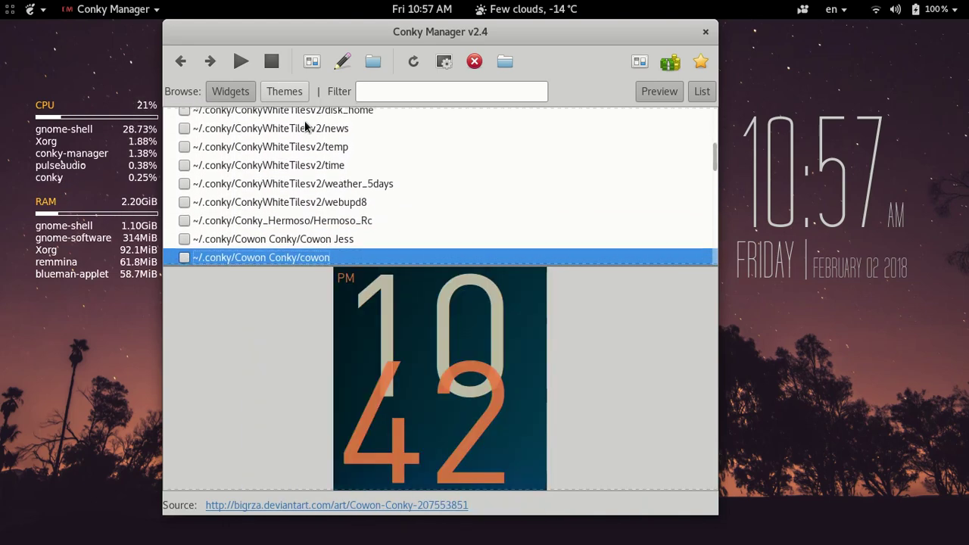
key("Up")
key("Up")
key("Up")
key("Up")
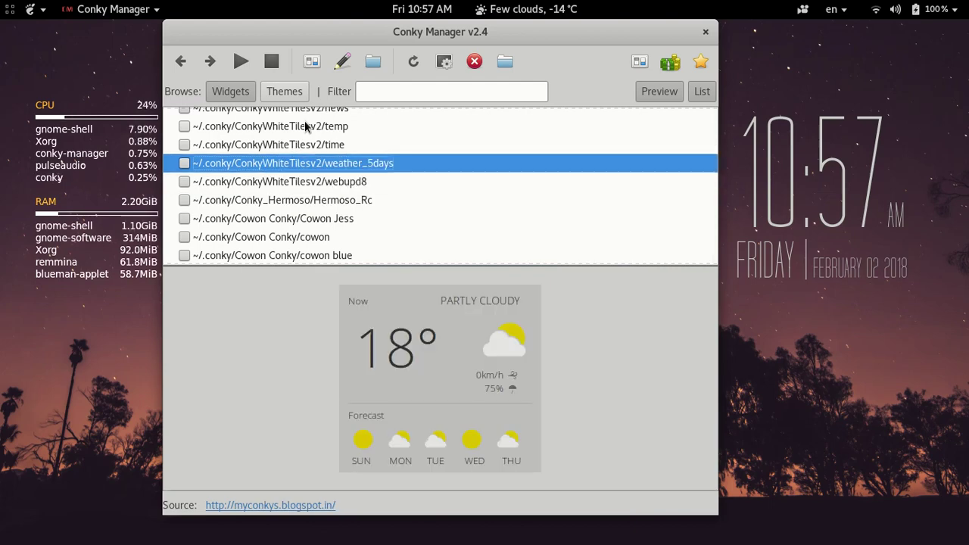
key("Down")
key("Down")
key("Down")
key("Down")
key("Down")
key("Down")
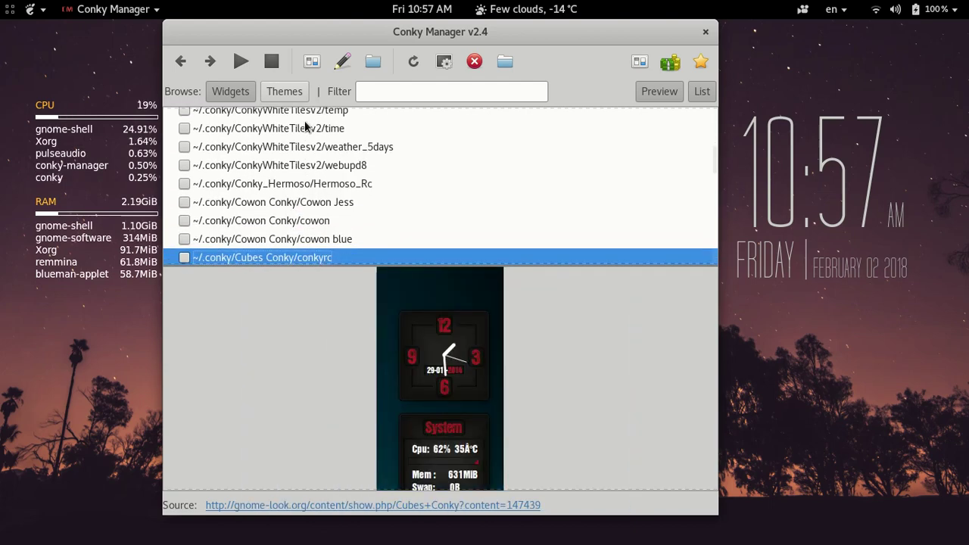
key("Down")
key("Down")
key("Down")
key("Down")
key("Down")
key("Down")
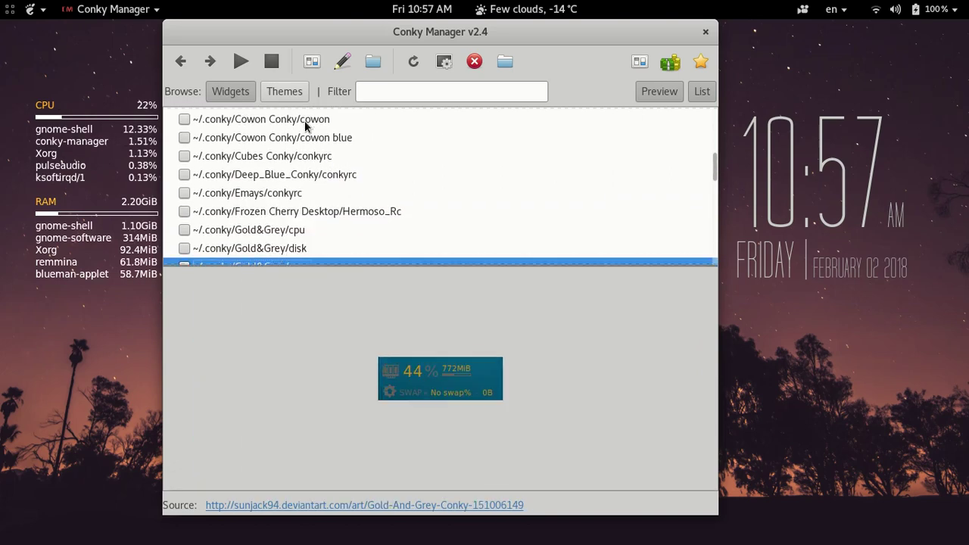
key("Down")
key("Down")
key("Down")
key("Down")
key("Down")
key("Up")
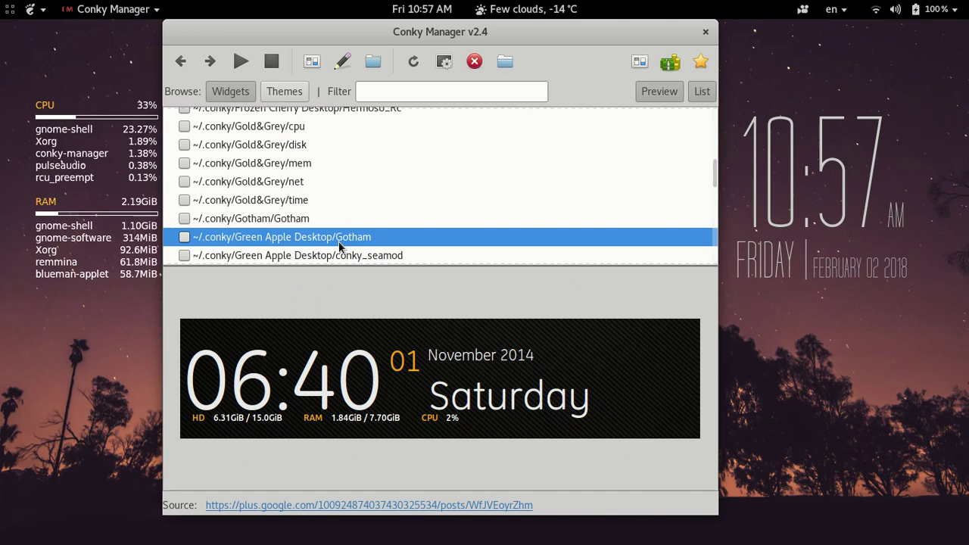
Step: Review the Gotham widget's location, size, transparency, time and network settings in the widget editor
left_click(315, 62)
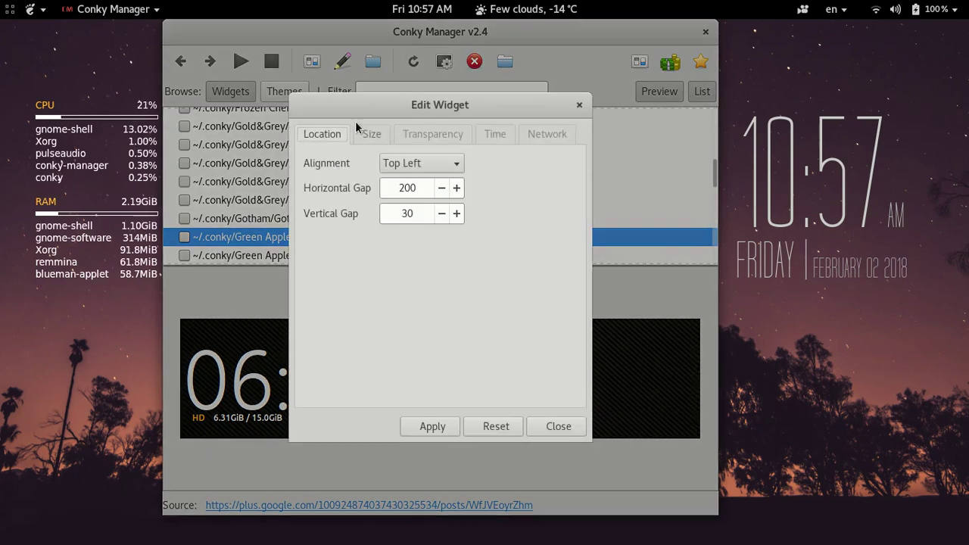
left_click(370, 135)
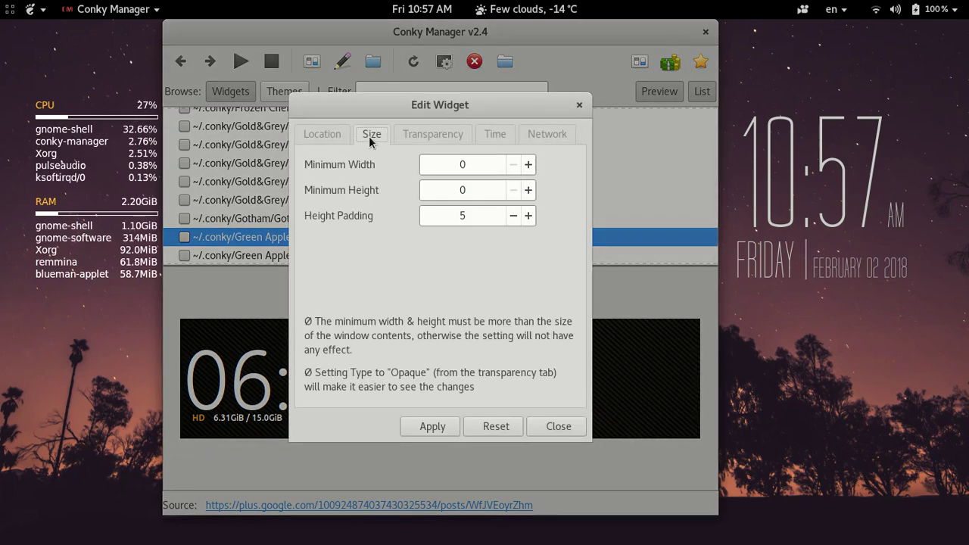
left_click(438, 134)
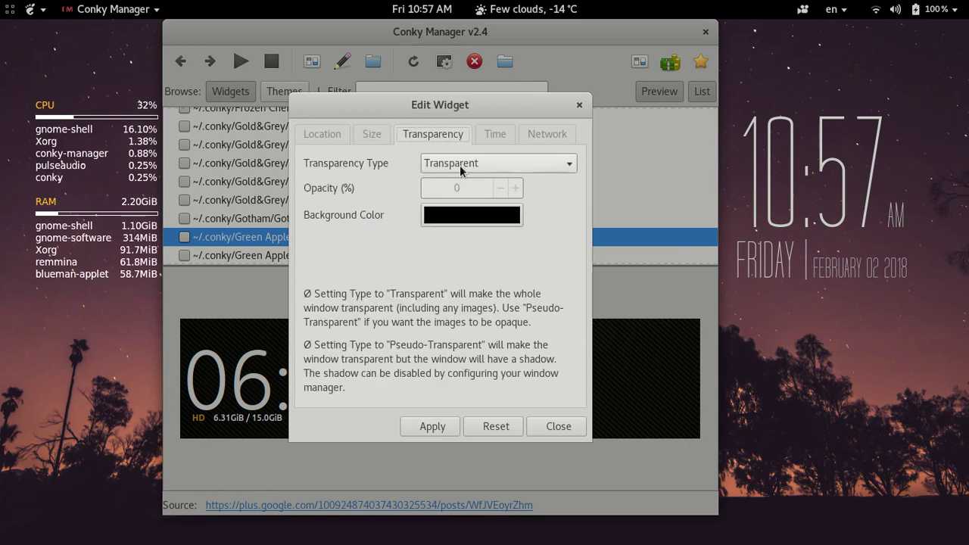
left_click(497, 136)
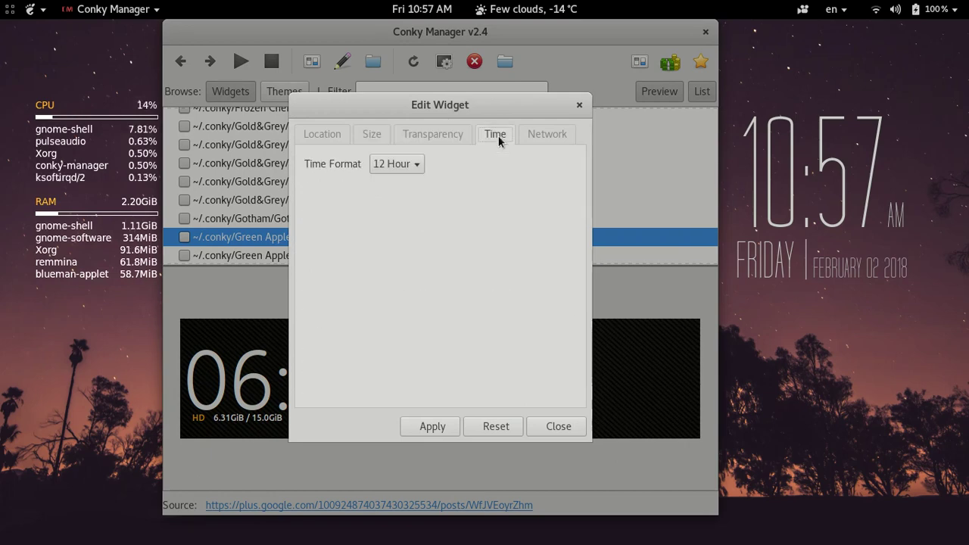
left_click(541, 134)
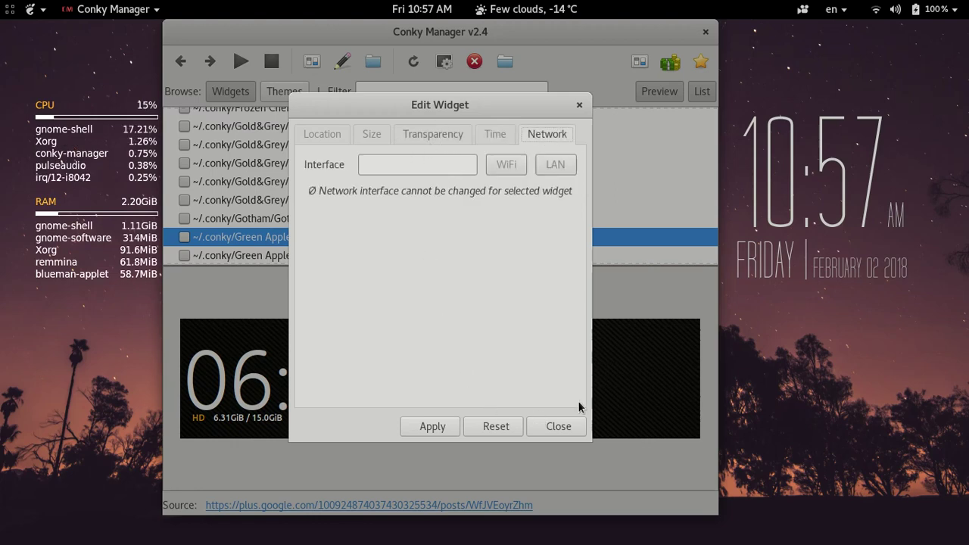
left_click(559, 427)
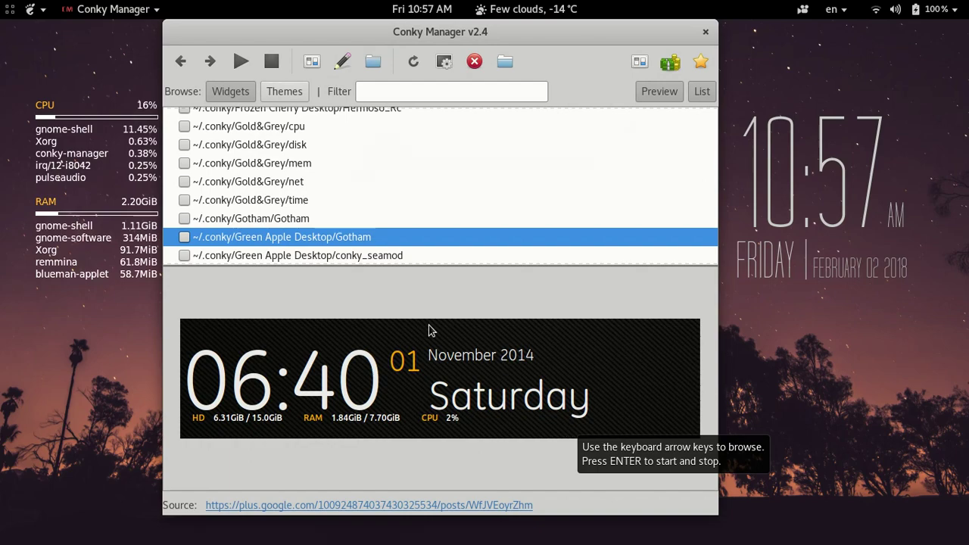
Step: Browse the widget list, return to its first entry, and close Conky Manager
left_click(387, 257)
scroll(387, 257, "down", 3)
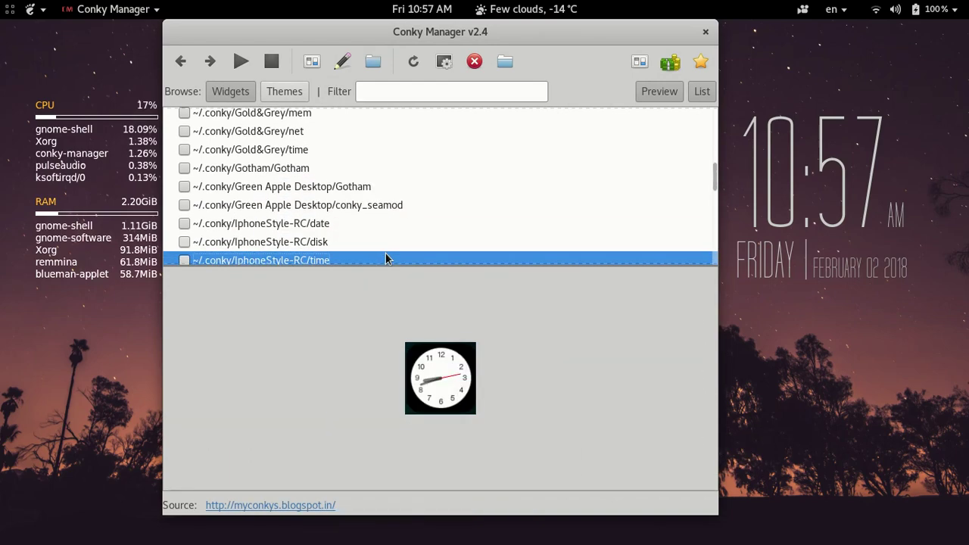
scroll(387, 257, "up", 5)
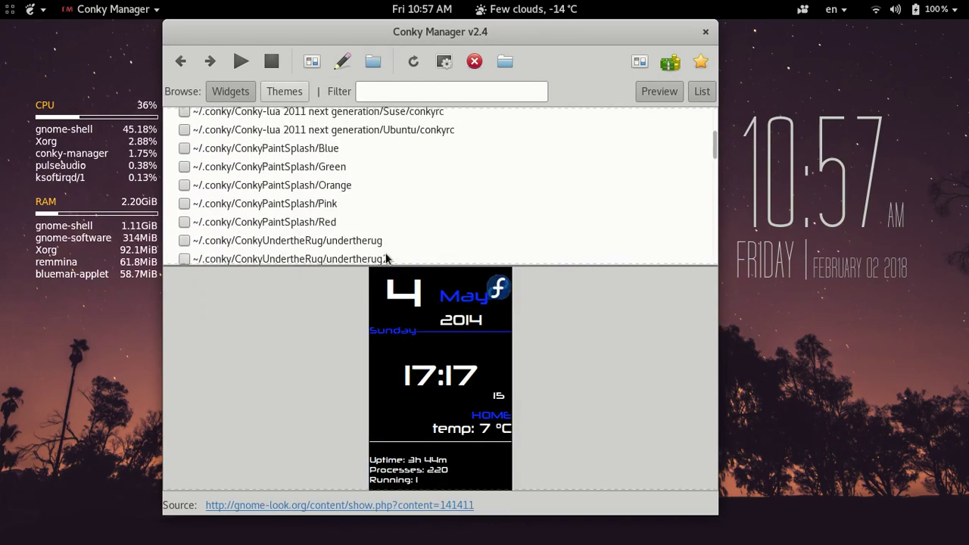
key("Home")
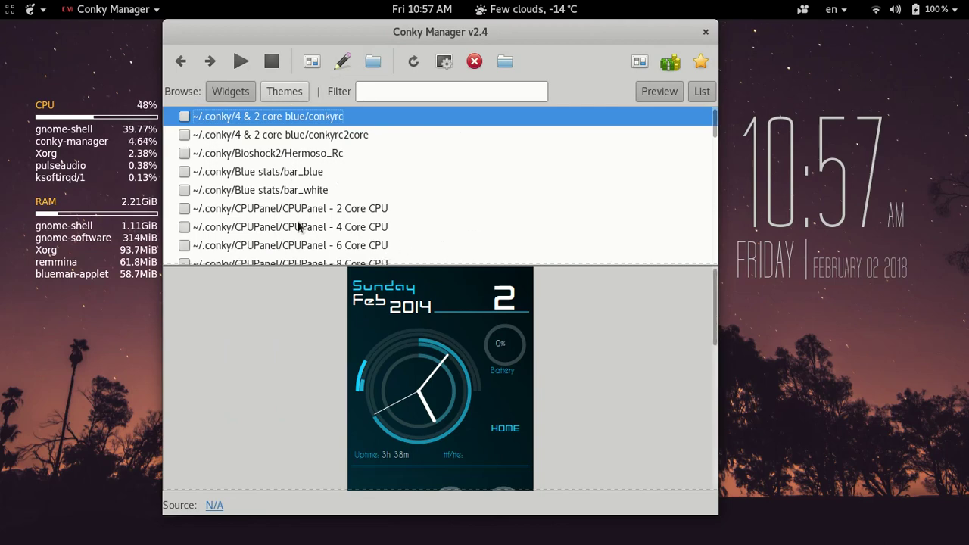
left_click(710, 32)
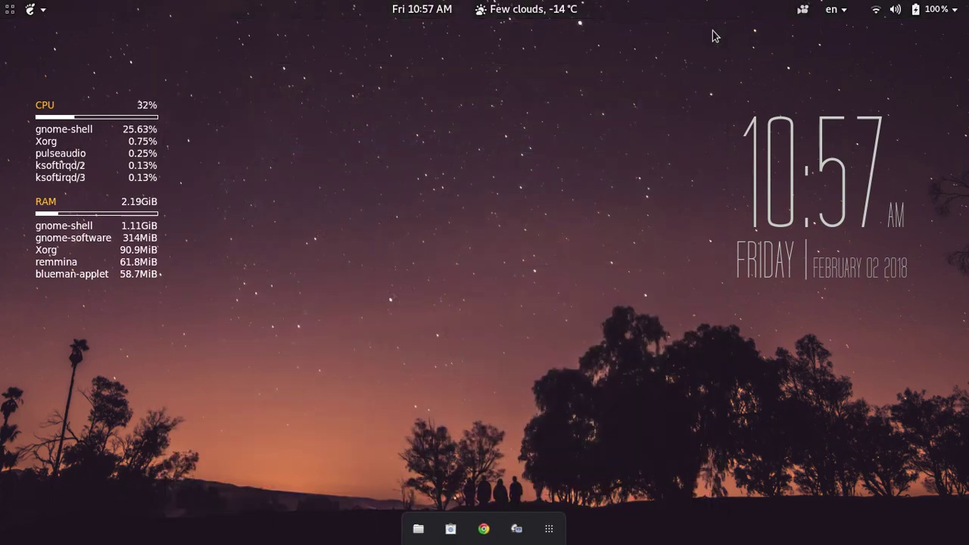
key("super")
type("con")
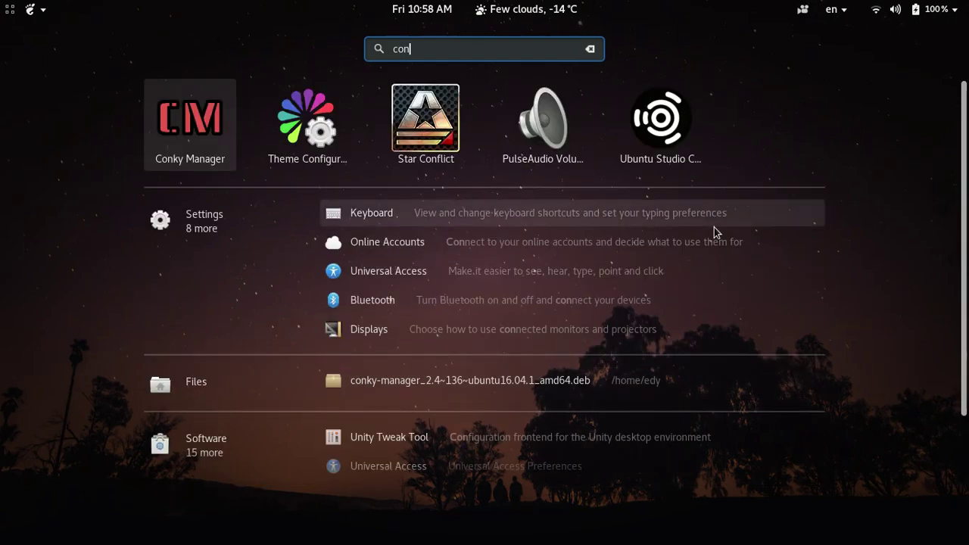
key("Escape")
key("Escape")
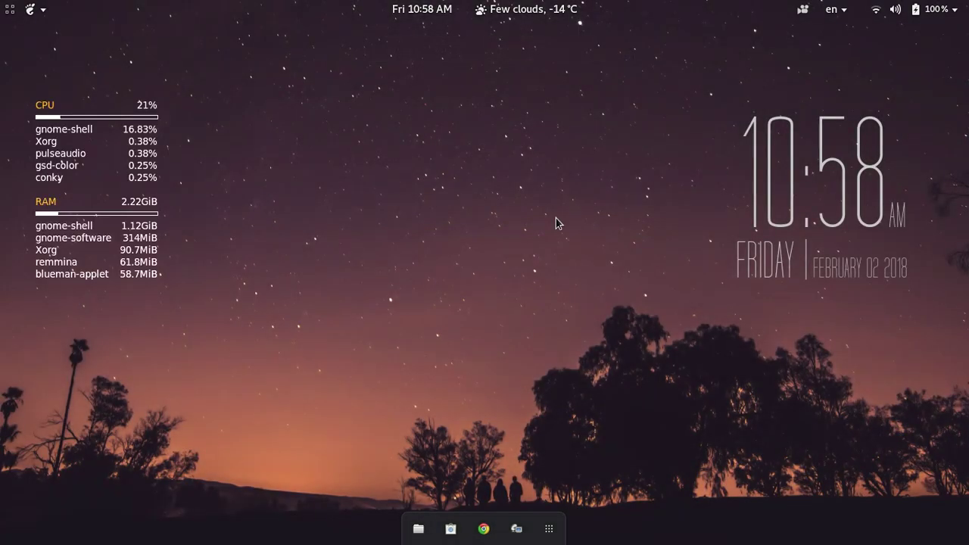
Step: In a new terminal, run the apt install command for conky and submit the sudo password
key("ctrl+alt+t")
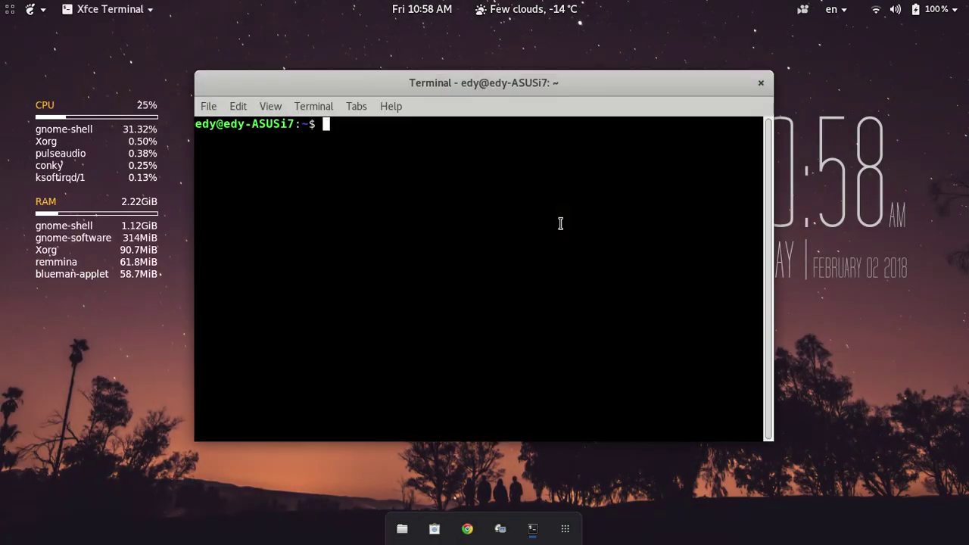
type("sudo apt-")
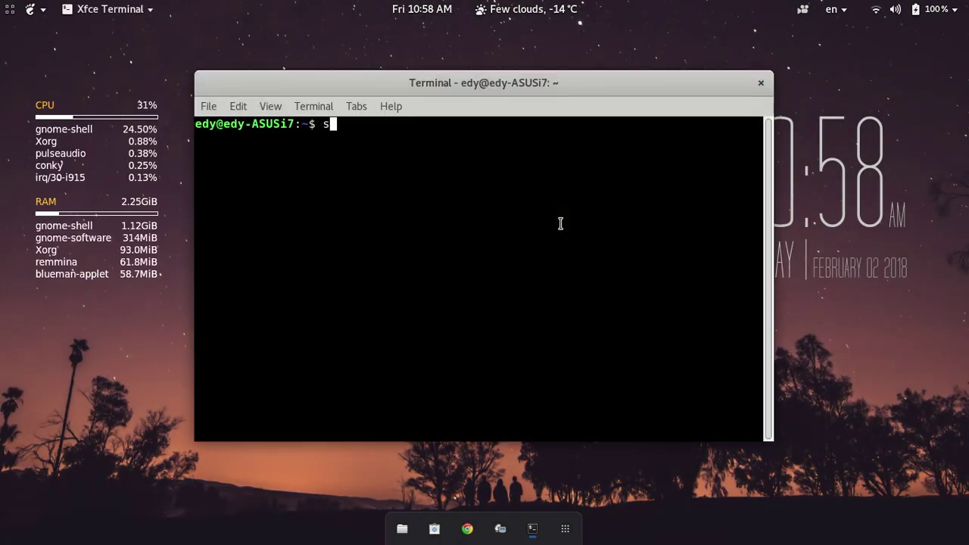
type("install conky")
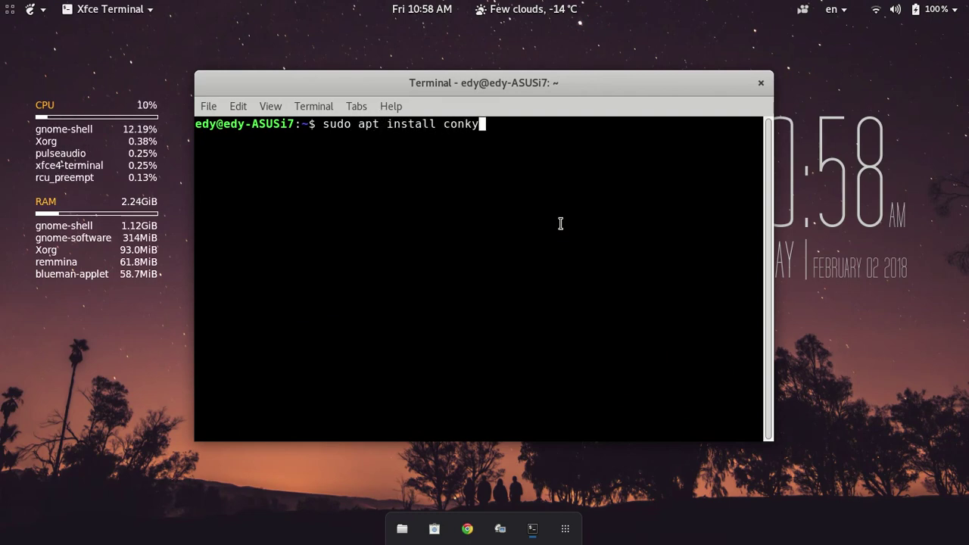
key("Return")
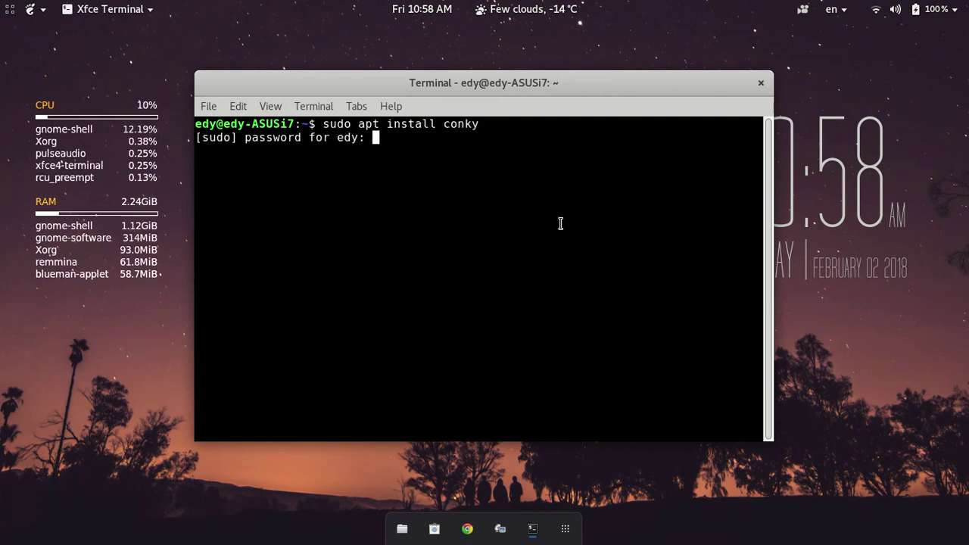
key("Return")
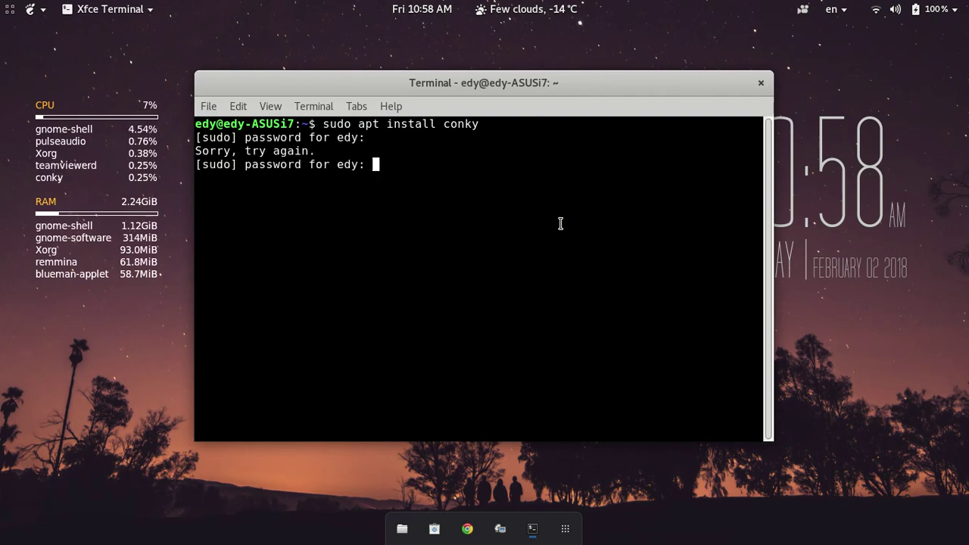
key("Return")
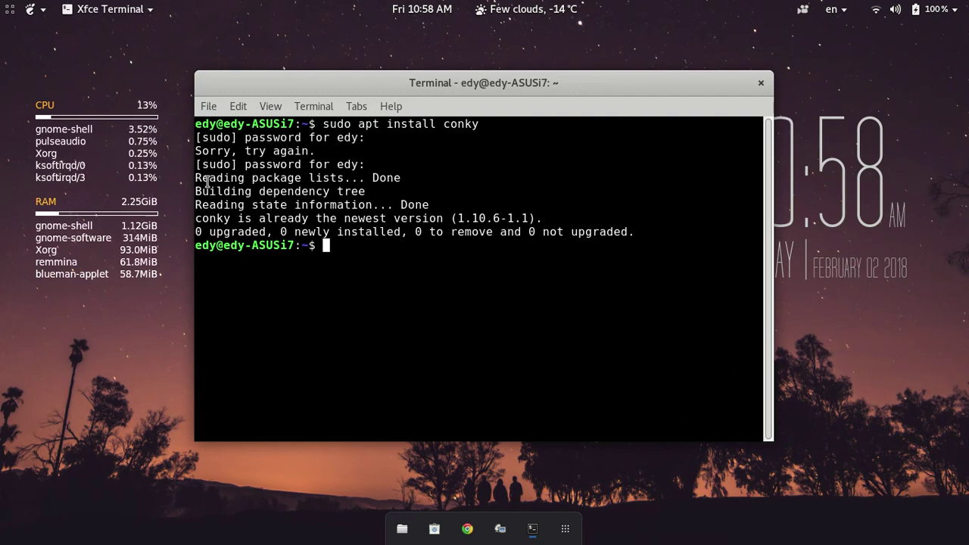
Step: Check the output reporting conky 1.10.6-1.1 already newest, then exit the terminal
left_click_drag(206, 182, 644, 229)
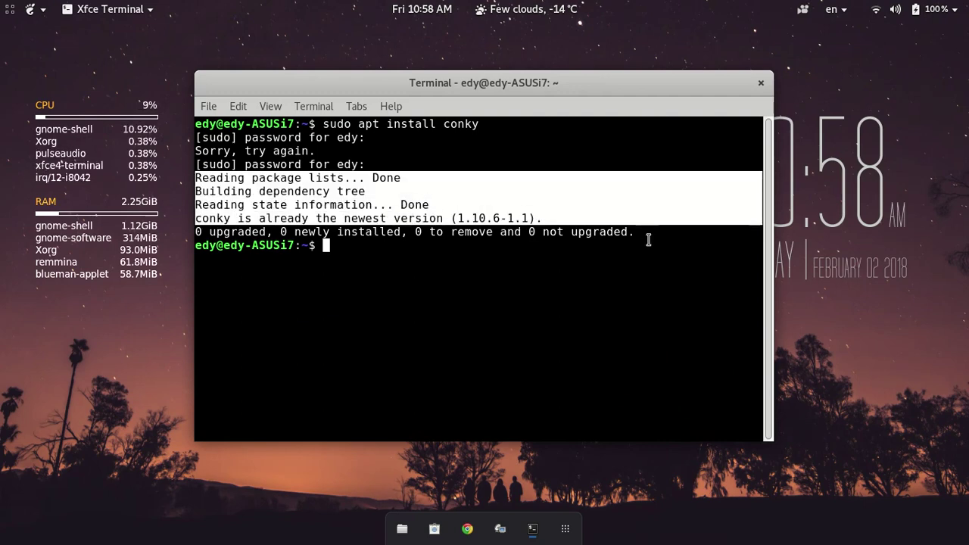
left_click(648, 237)
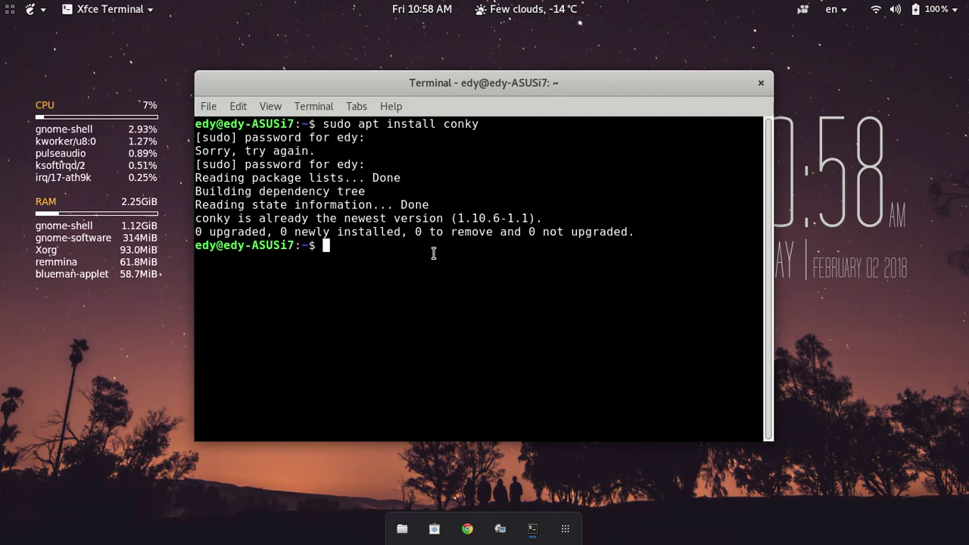
type("exit")
key("Return")
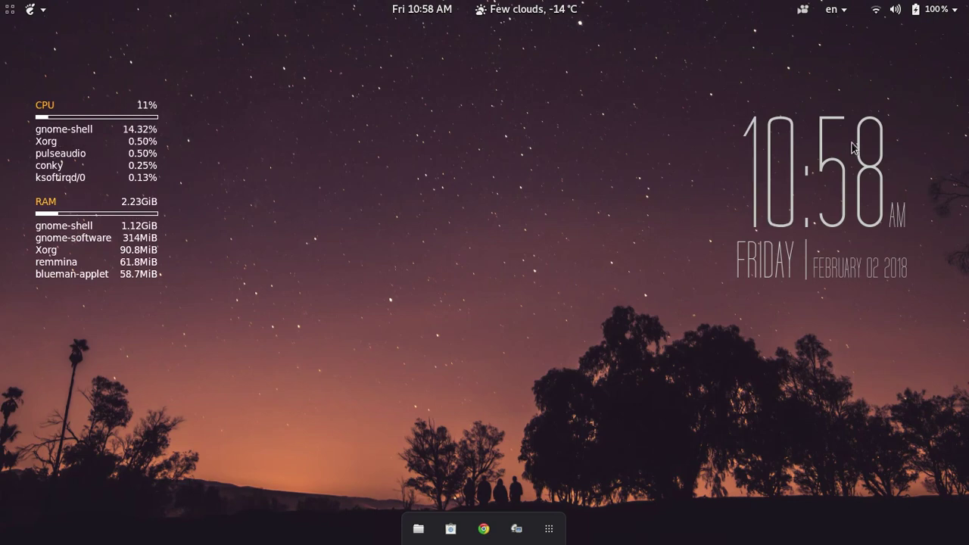
left_click(522, 7)
left_click(280, 161)
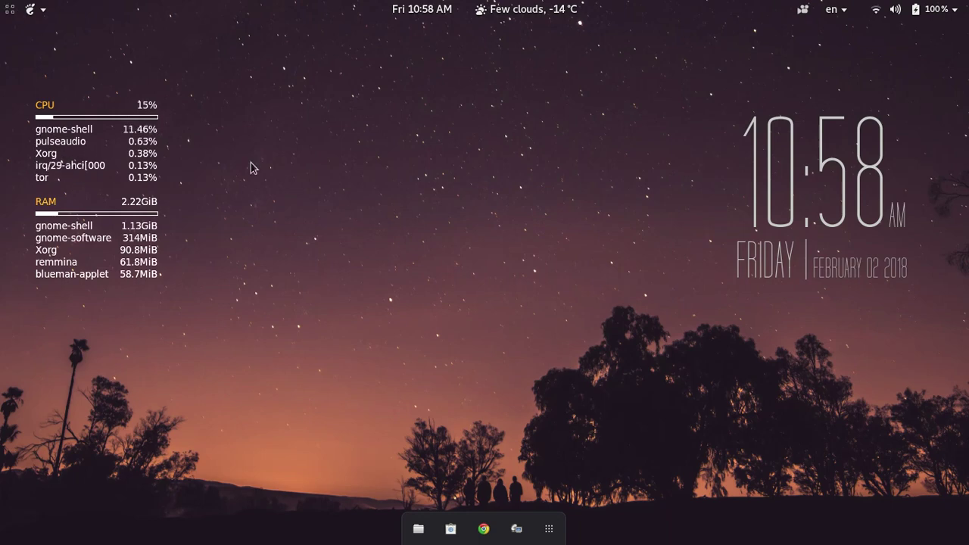
mouse_move(1, 1)
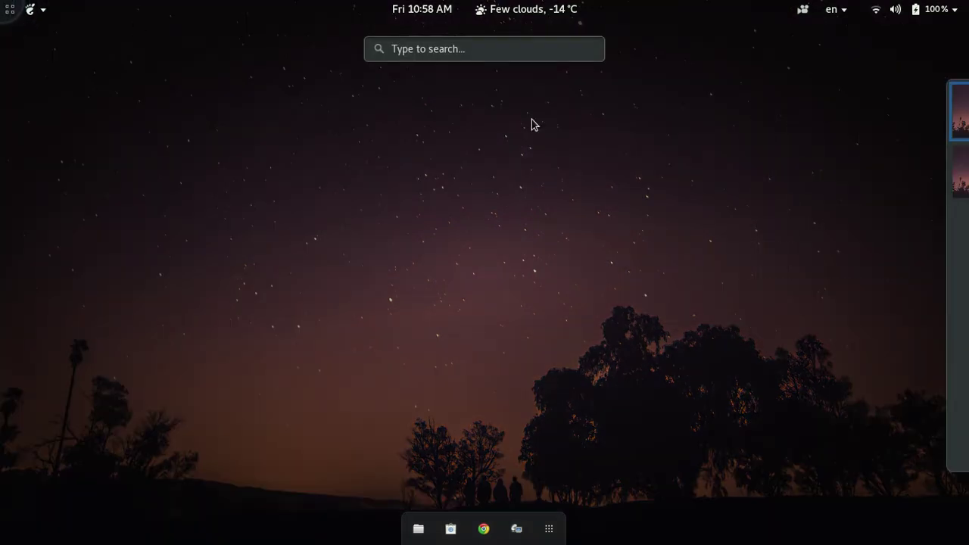
mouse_move(933, 167)
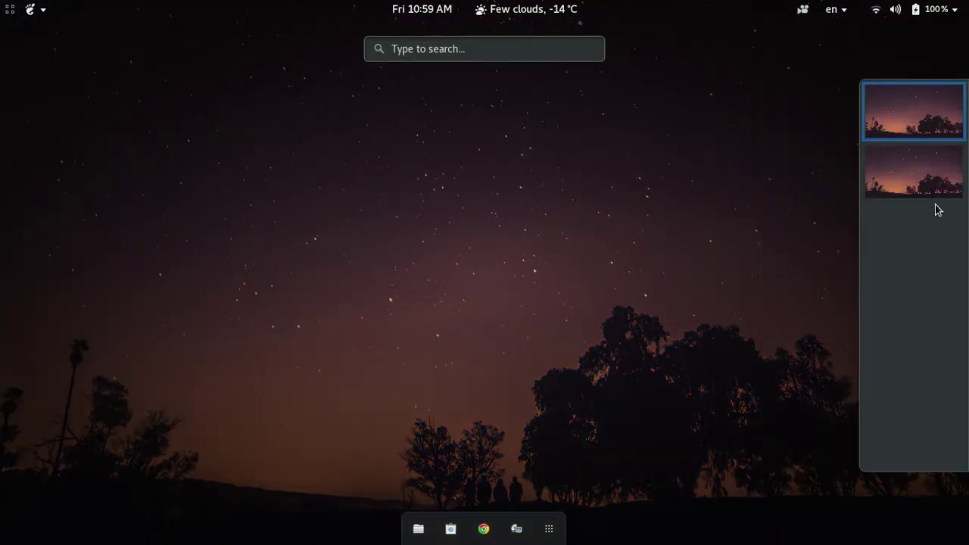
left_click(496, 214)
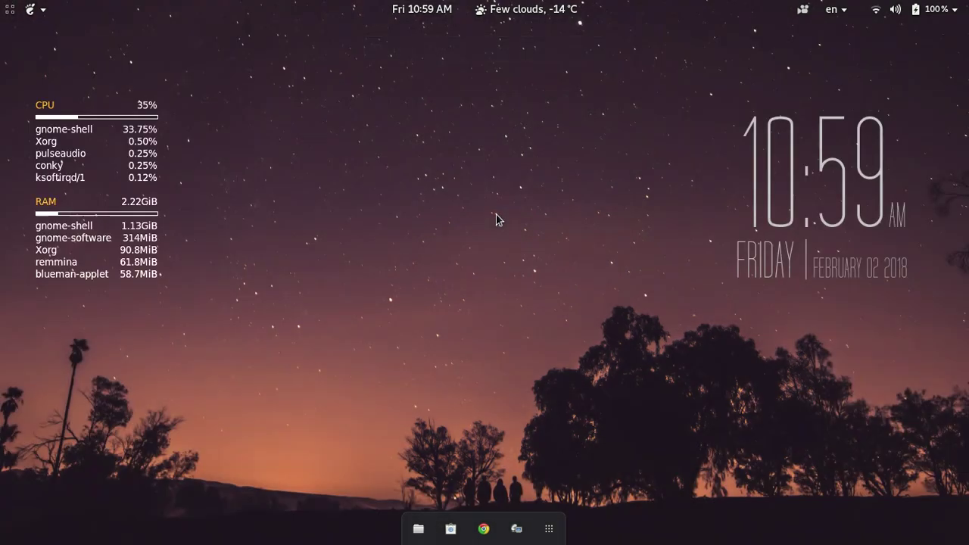